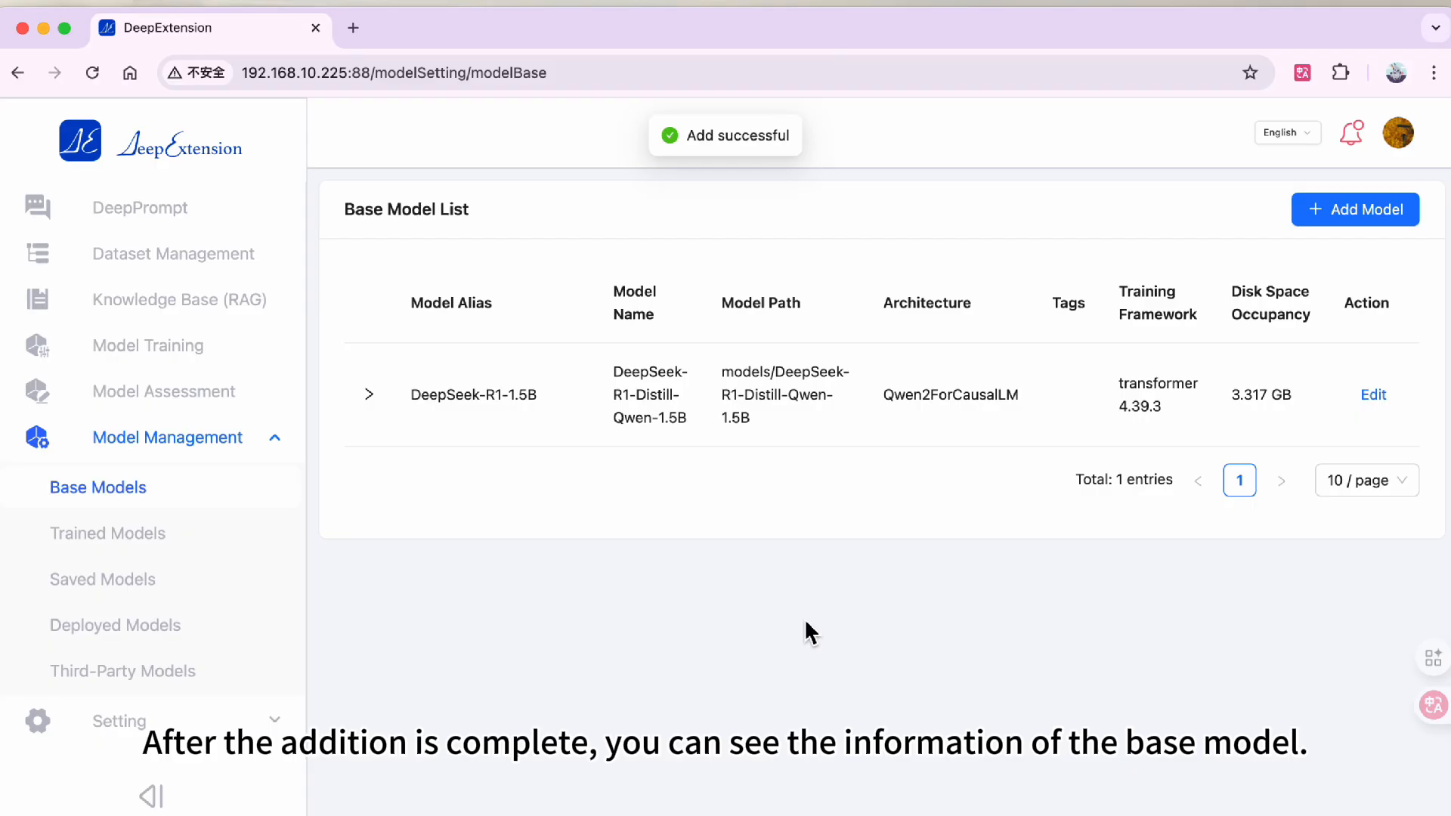
- Open the DeepSeek-R1-1.5B base model for editing and select its Template field
click(1374, 395)
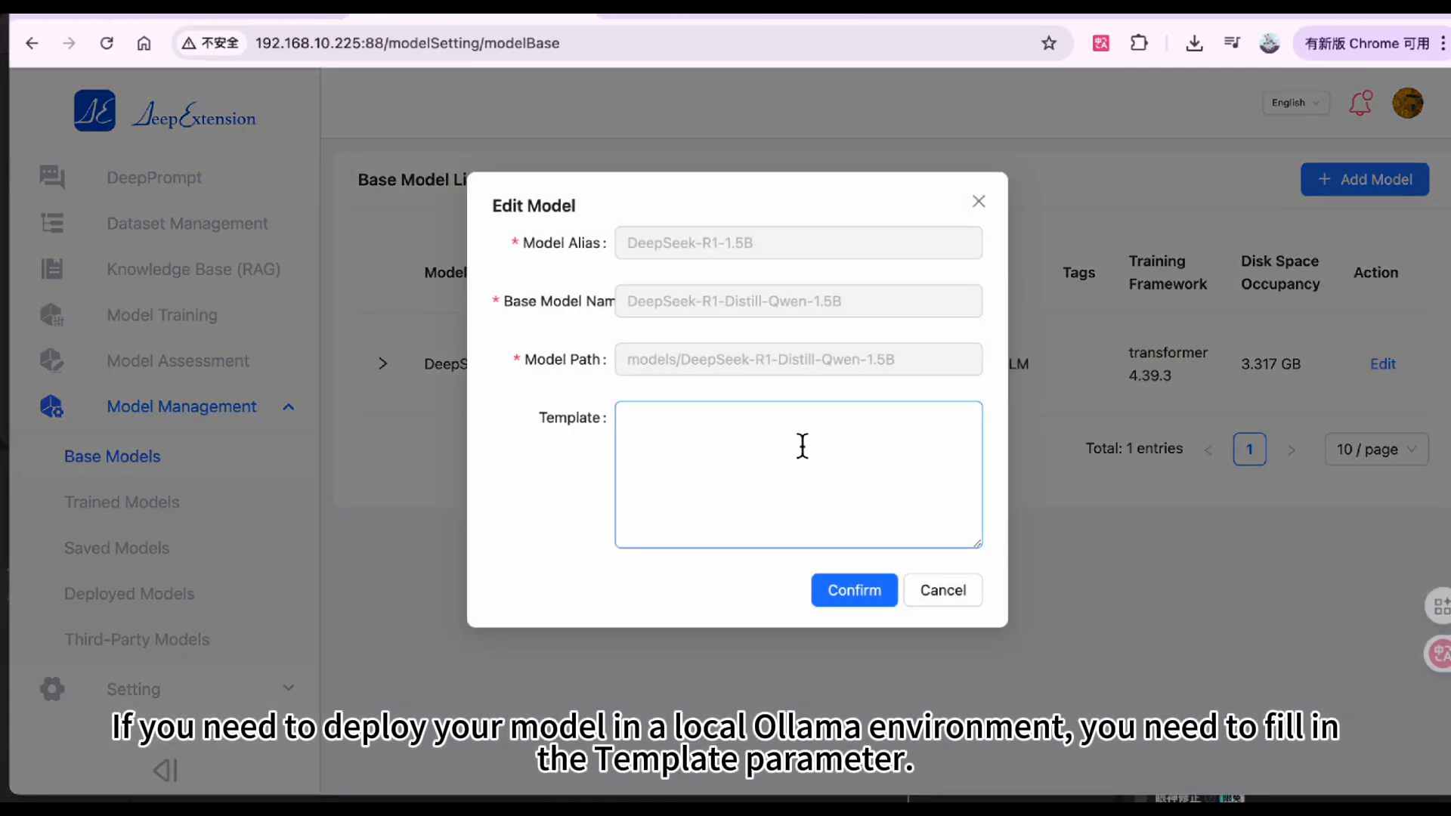
click(718, 467)
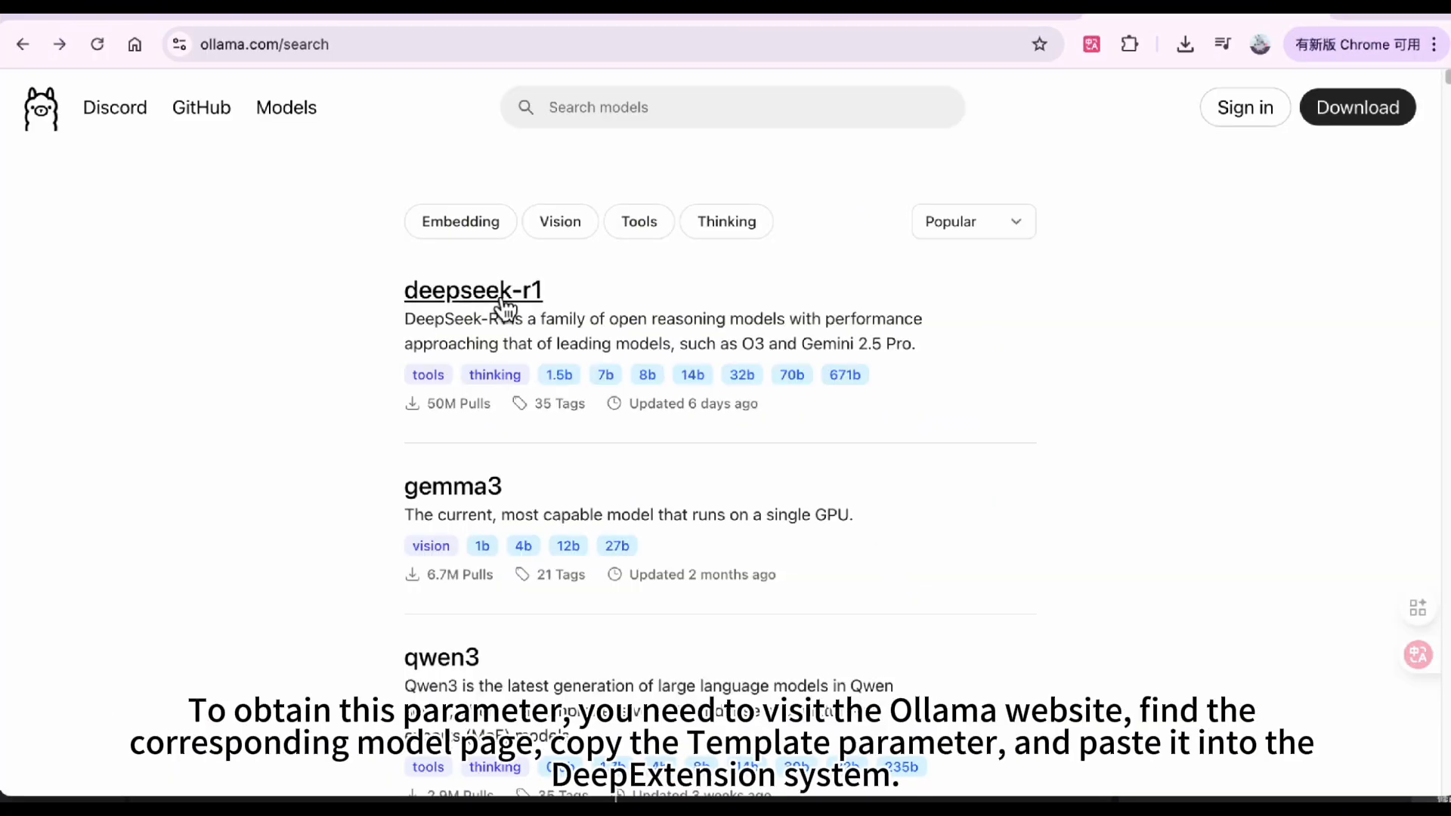
- On the Ollama website, open the template of the deepseek-r1:1.5b model
click(491, 298)
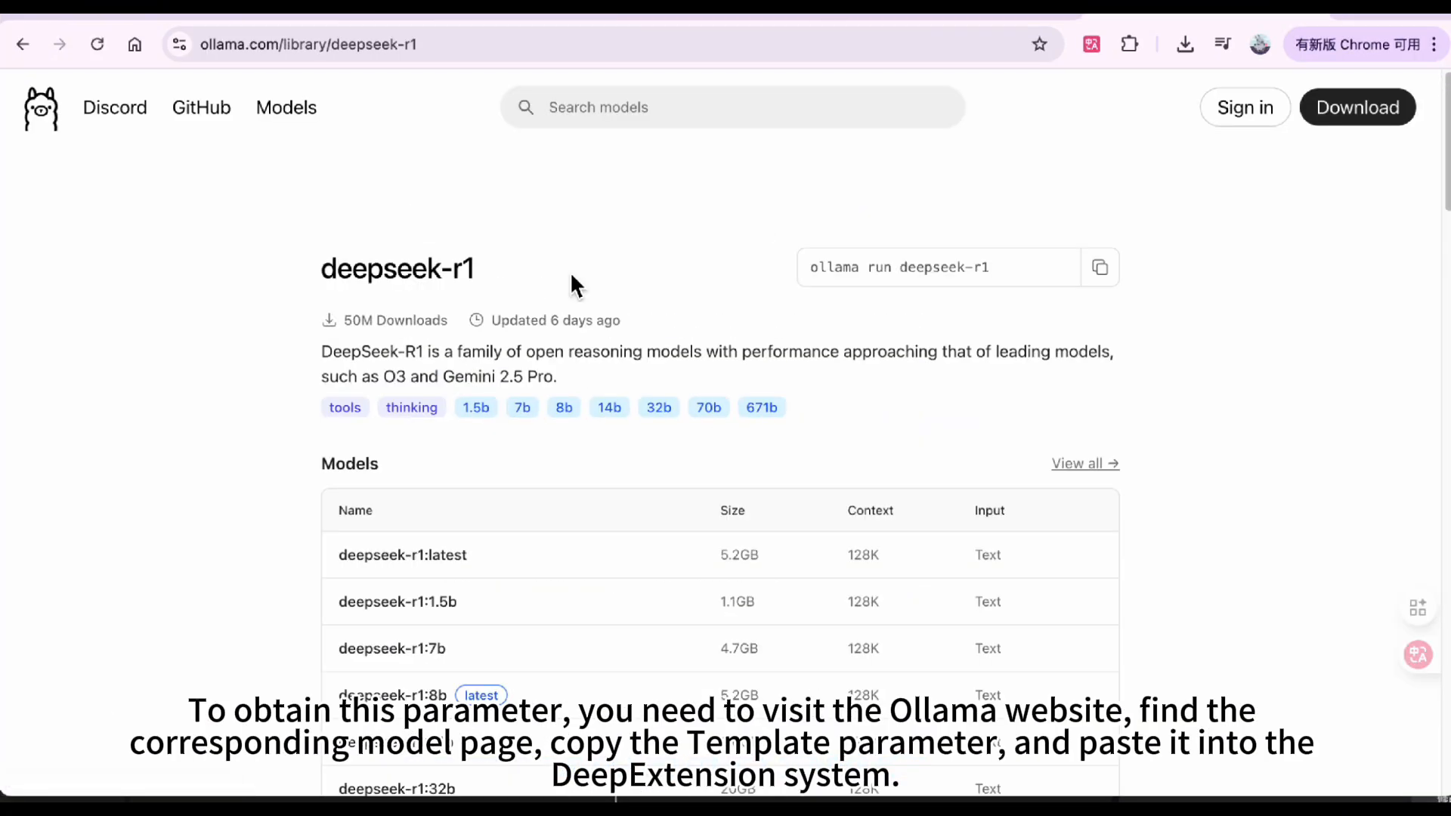
scroll(423, 578, down, 1)
click(431, 572)
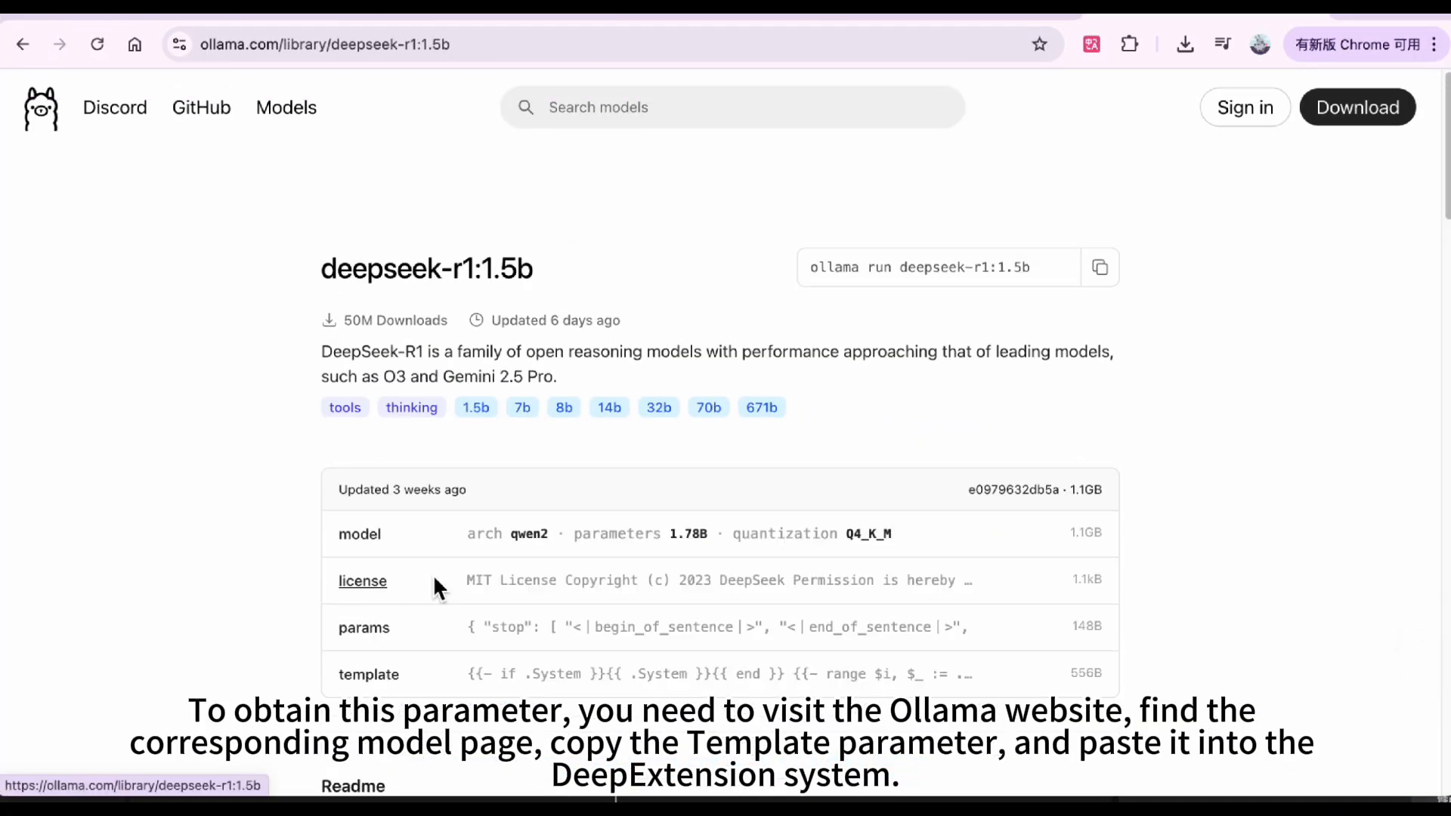
scroll(433, 574, down, 2)
scroll(408, 559, down, 1)
click(383, 534)
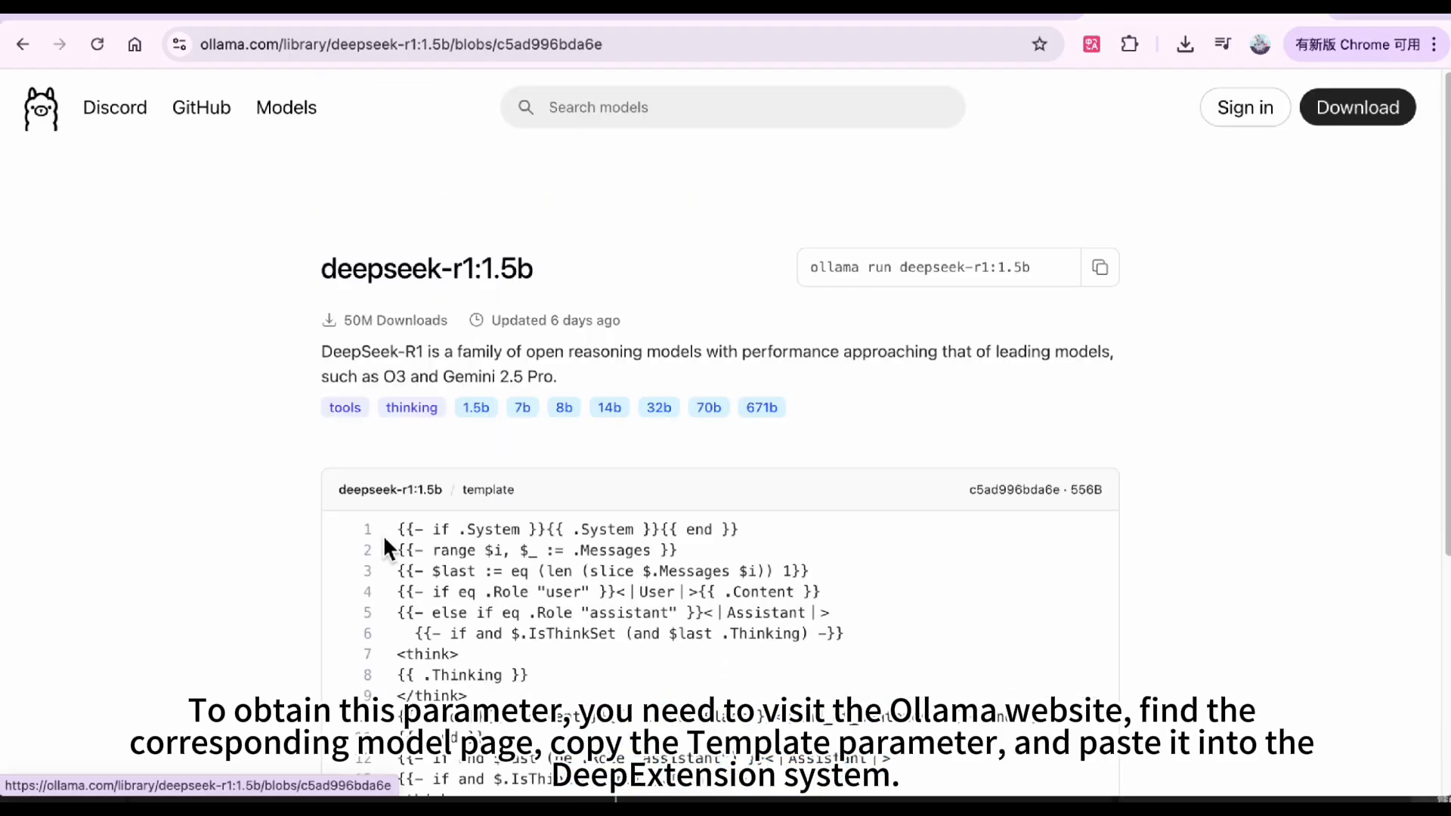
- Copy the full deepseek-r1:1.5b template, paste it into the base model's Template field and confirm the edit
scroll(423, 529, down, 3)
key(super+a)
drag(401, 272, 549, 670)
click(457, 17)
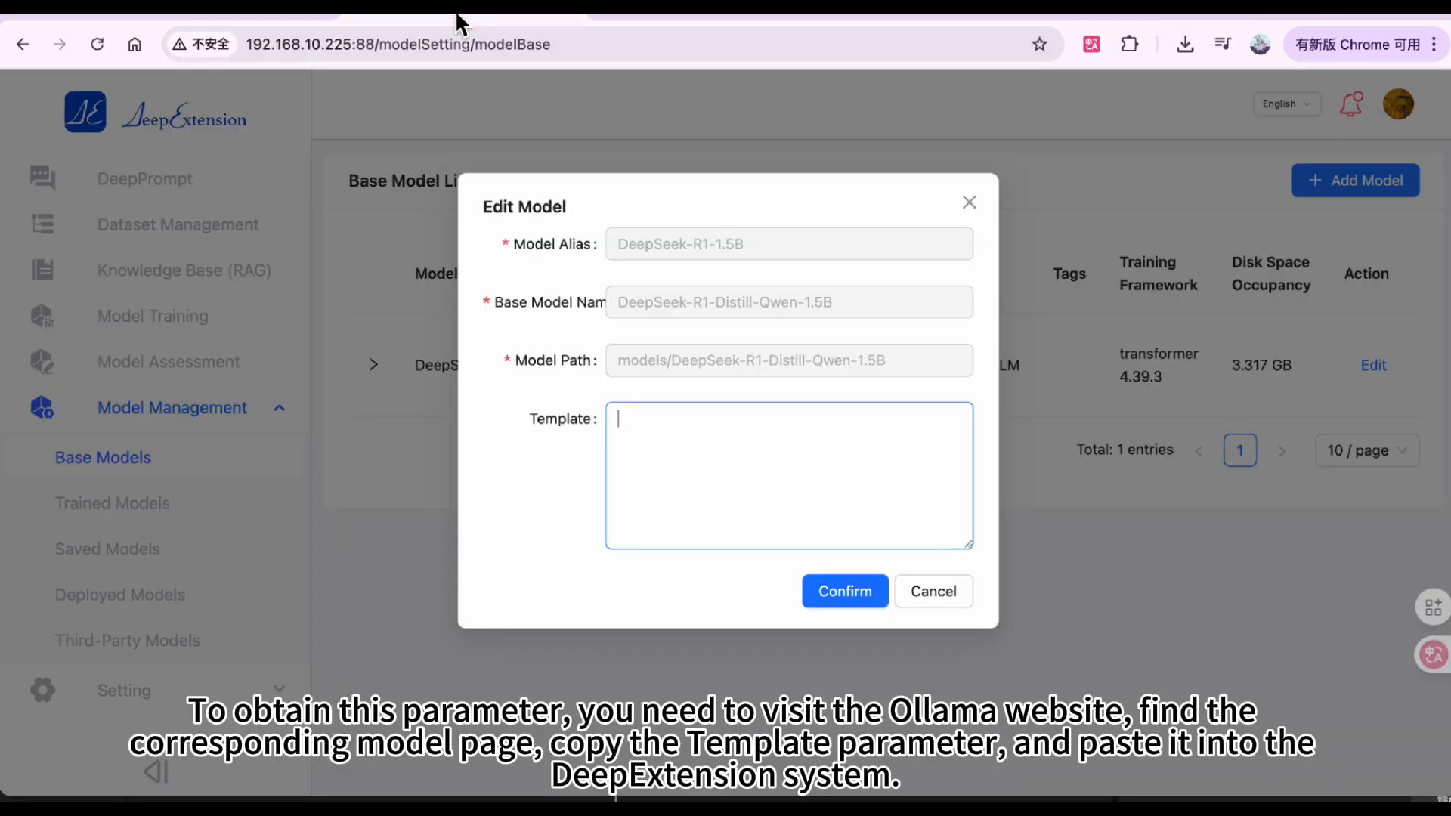
text({{- if .System }}{{ .System }}{{ end }} {{- range $i, $_ := .Messages }} {{- $last := eq (len (slice $.Messages $i)) 1}} {{- if eq .Role "user" }}<｜User｜>{{ .Content }} {{- else if eq .Role "assistant" }}<｜Assistant｜>   {{- if and $.IsThinkSet (and $last .Thinking) -}} <think> {{ .Thinking }} </think> {{- end }}{{ .Content }}{{- if not $last }}<｜end▁of▁sentence｜>{{- end }} {{- end }} {{- if and $last (ne .Role "assistant") }}<｜Assistant｜> {{- if and $.IsThinkSet (not $.Think) -}} <think>  </think>  {{ end }} {{- end -}} {{- end }})
click(845, 601)
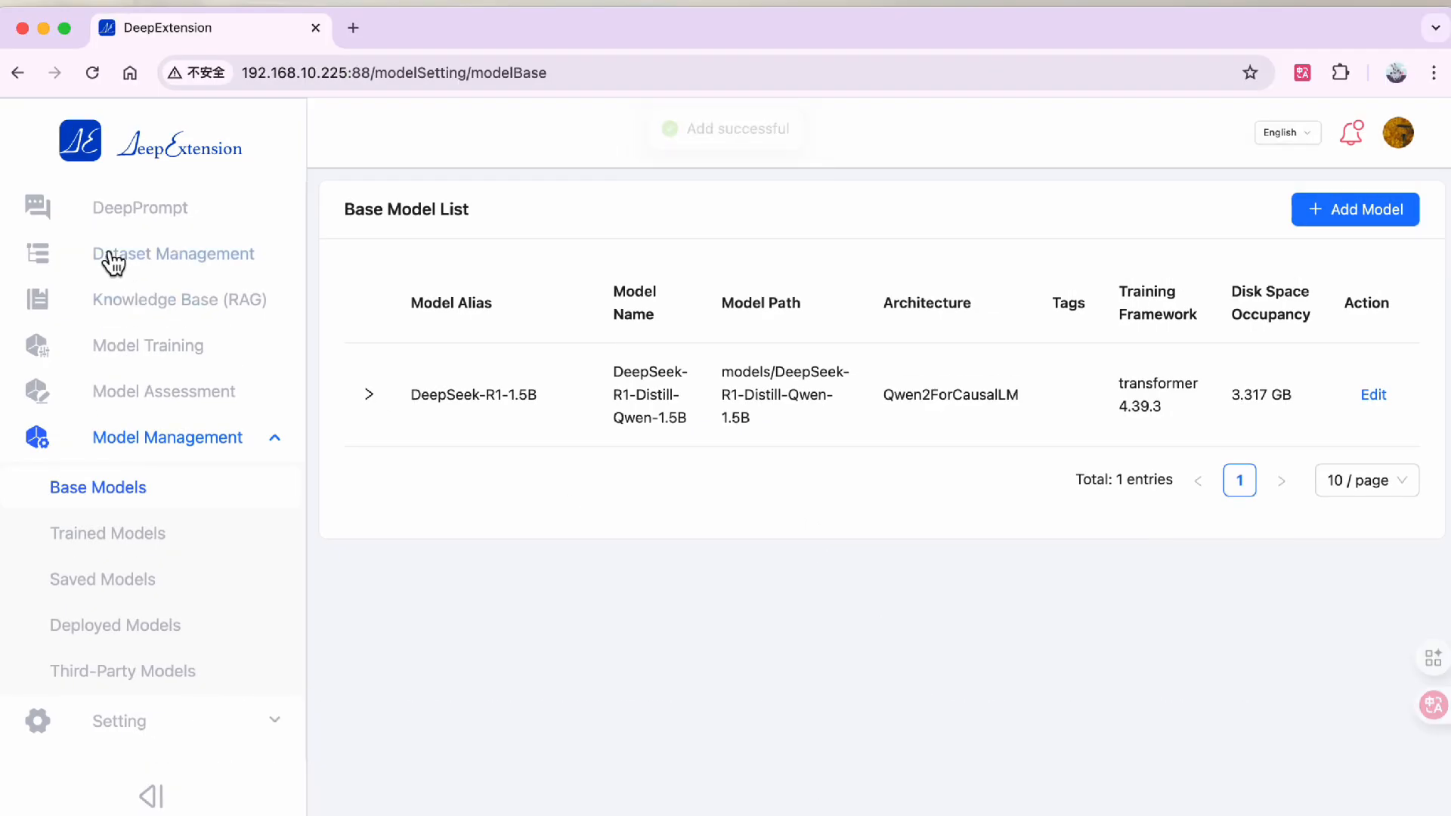
- Start a new dataset upload and attach the file openai-gsm8k_first_100_lines.jsonl
click(110, 257)
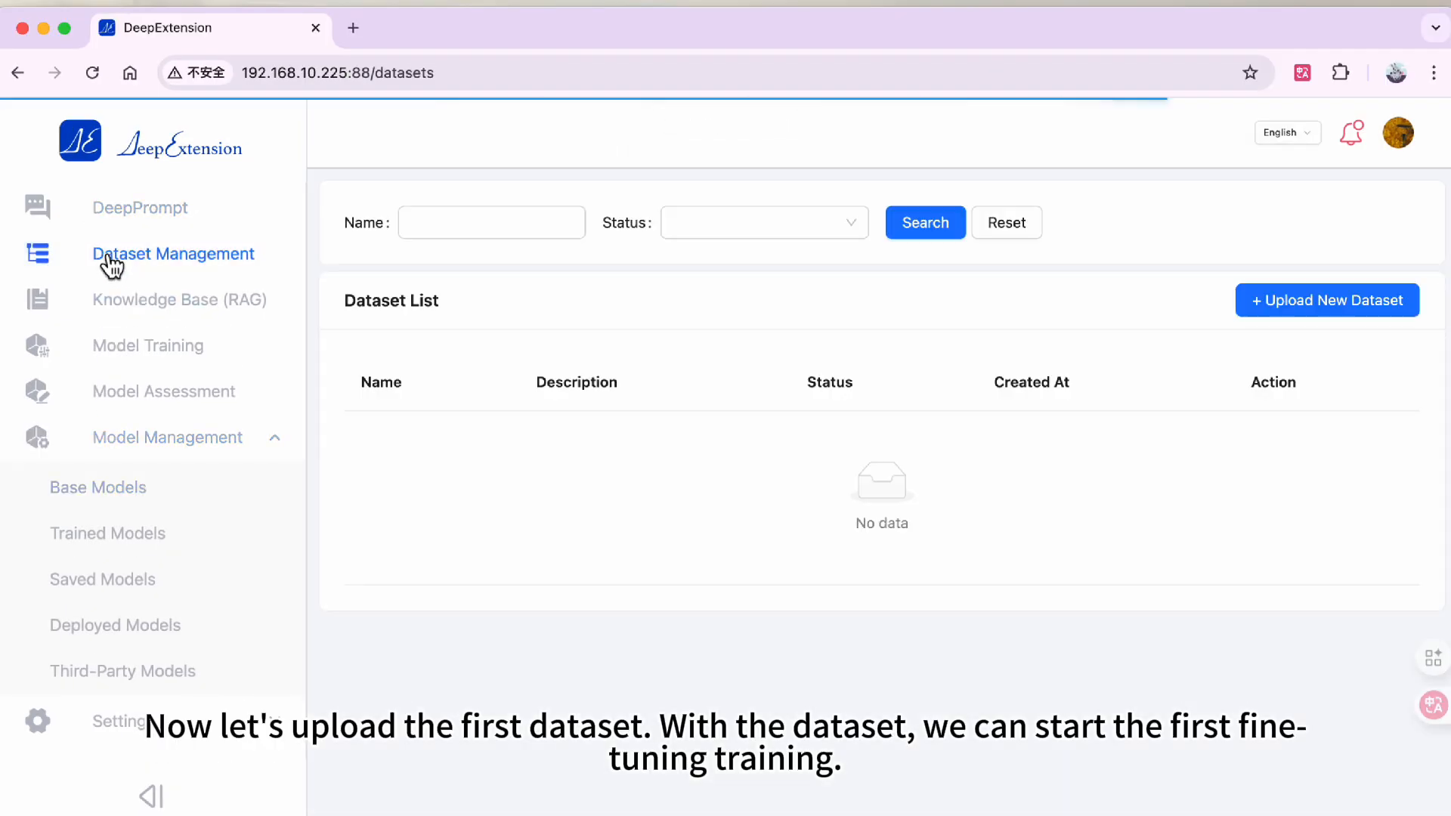
click(1324, 302)
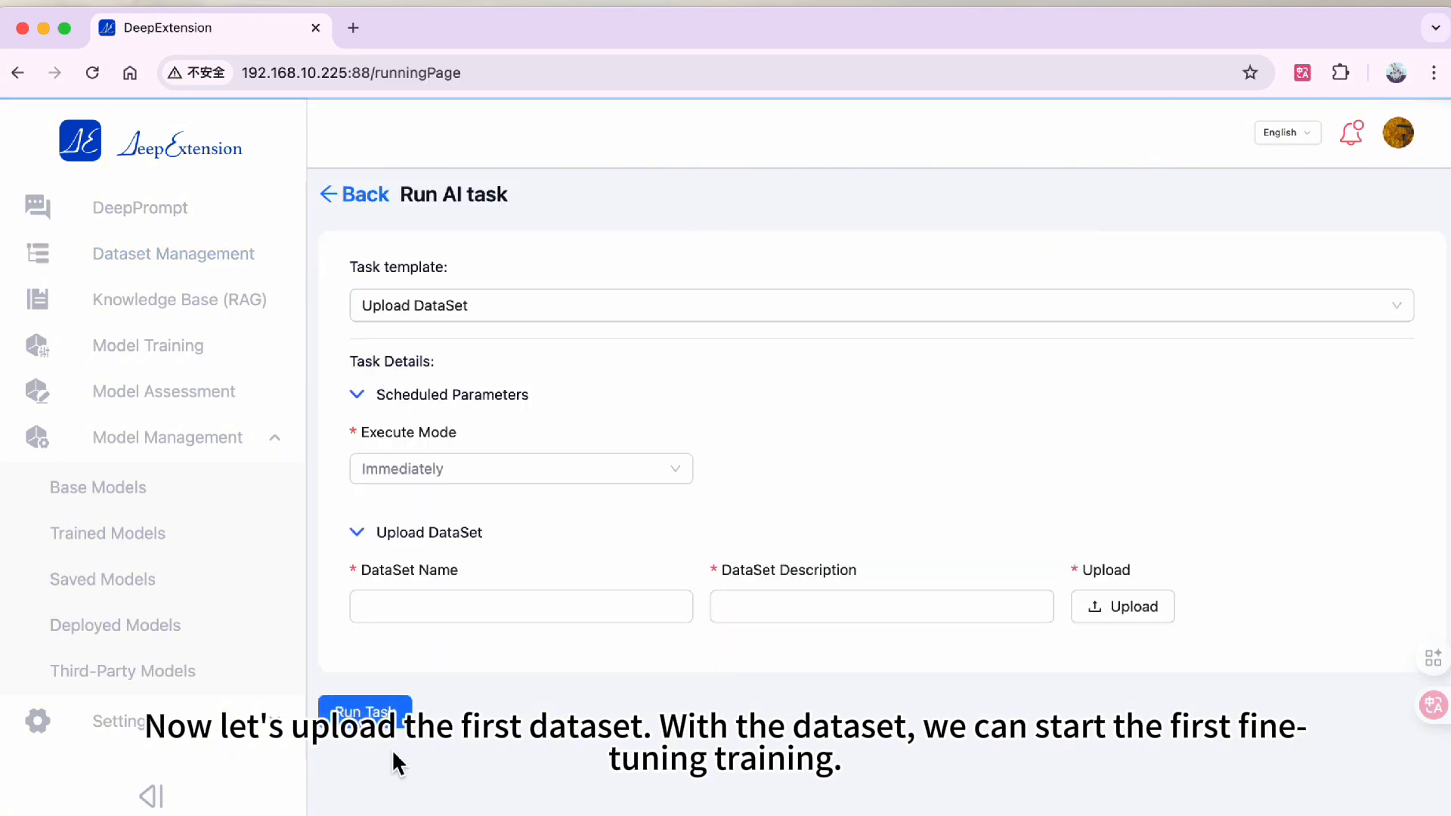
click(1106, 621)
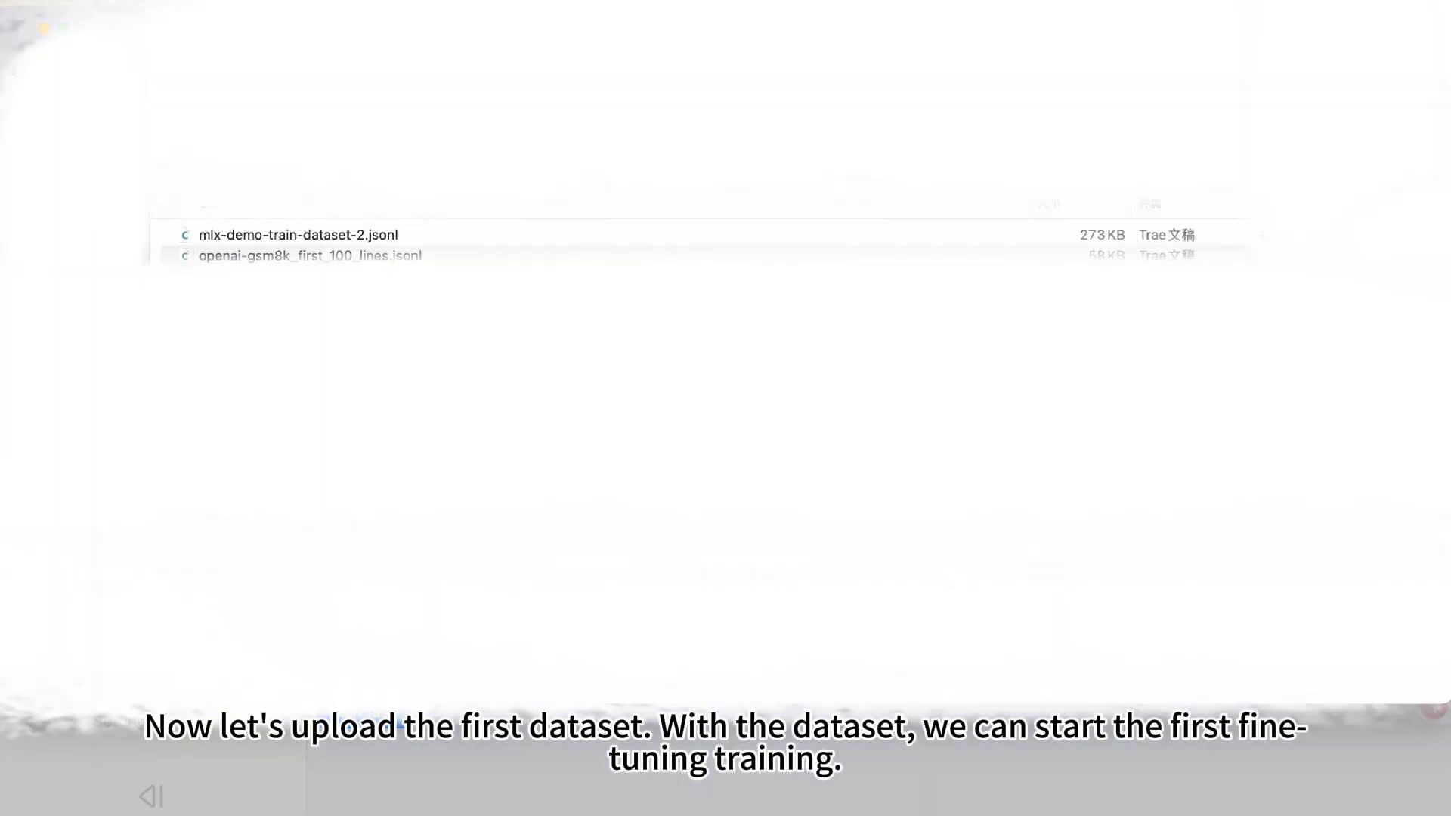
click(418, 255)
click(1374, 694)
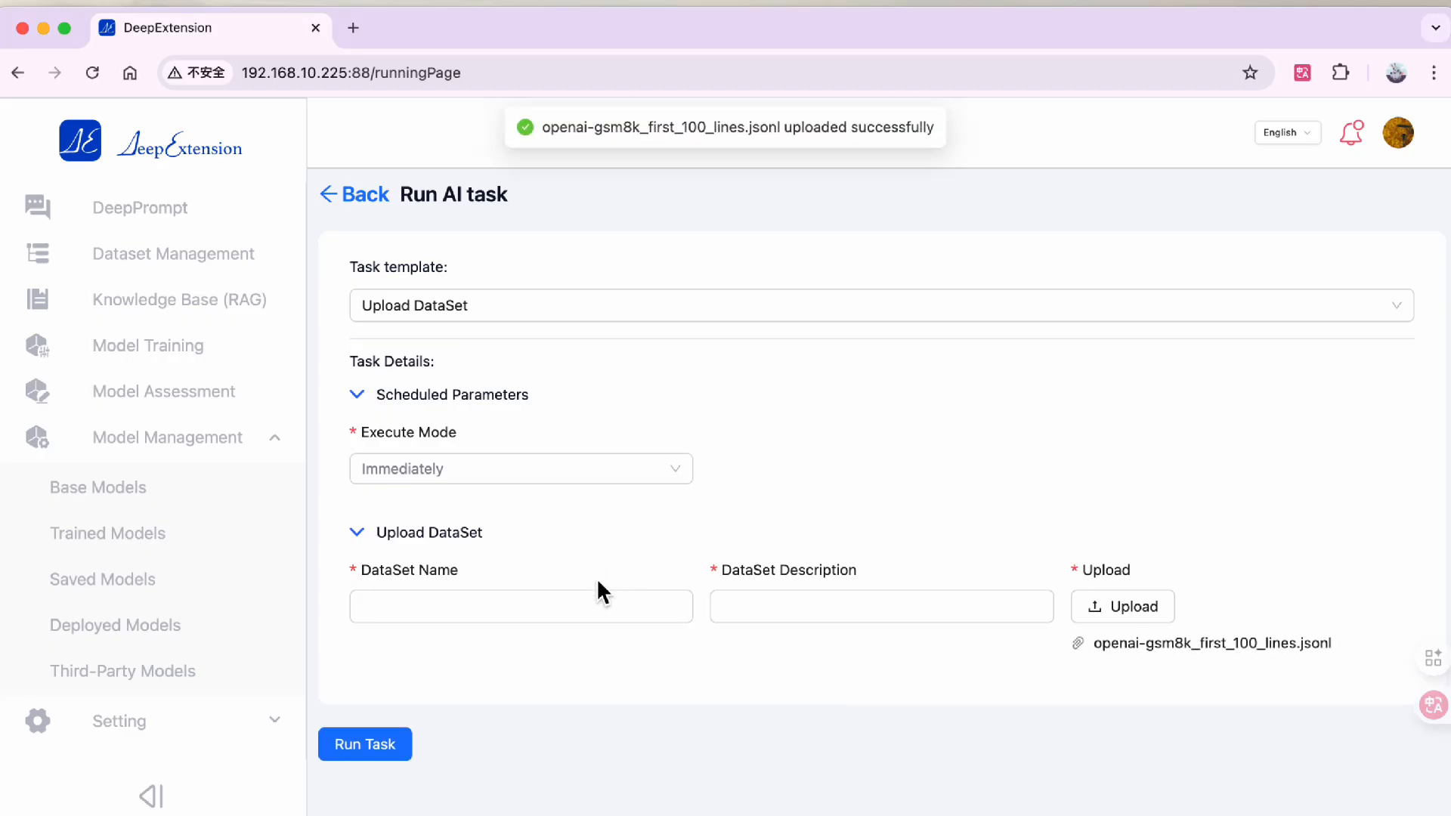
- Name the dataset gsm8k with description gsm8k, run the upload task and reload the dataset list
click(575, 602)
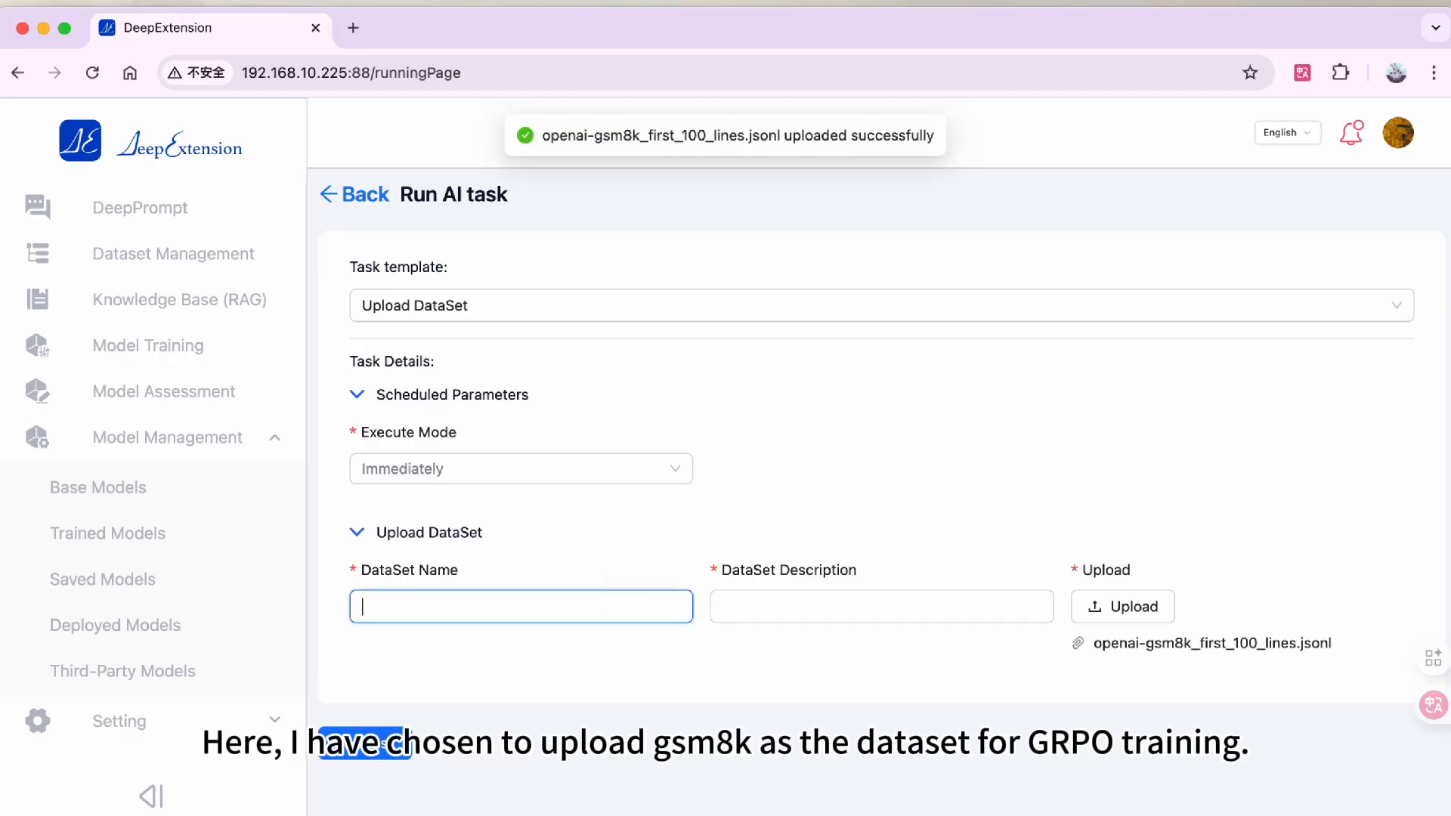
text(gsm8k)
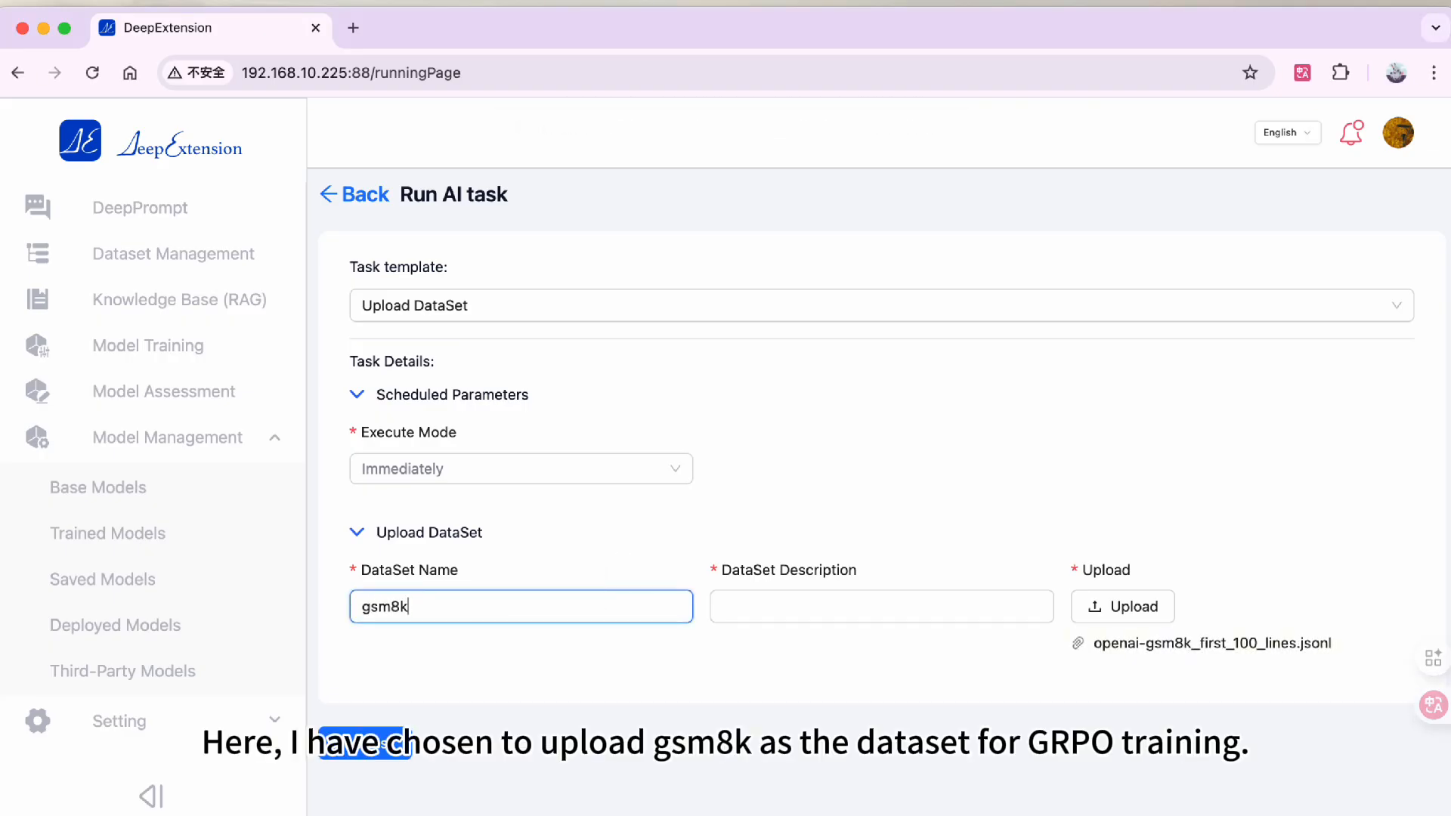
click(820, 614)
key(ctrl+v)
click(809, 665)
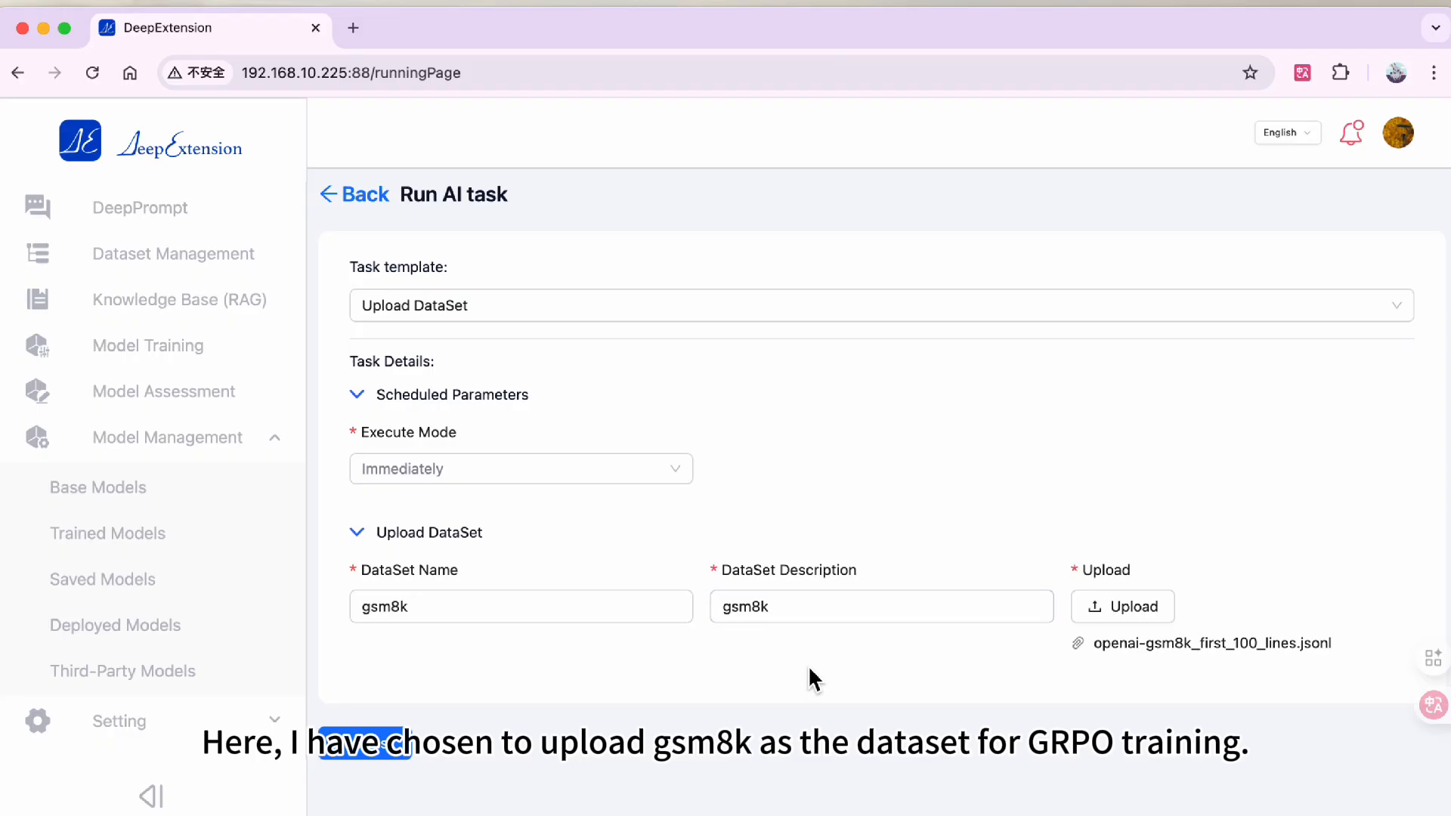
click(387, 753)
click(90, 70)
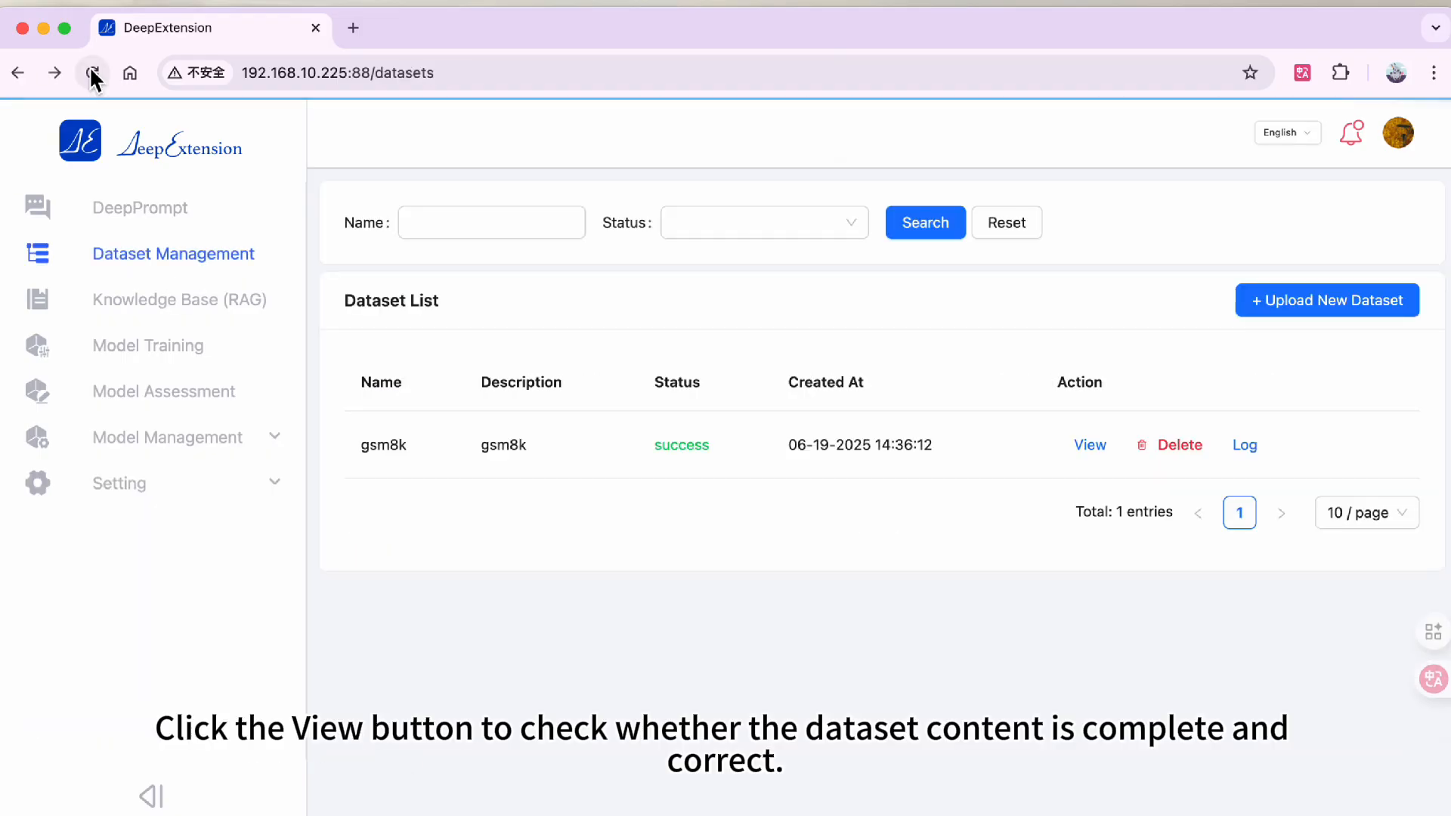
- Open the gsm8k dataset's details and inspect its records
click(1089, 445)
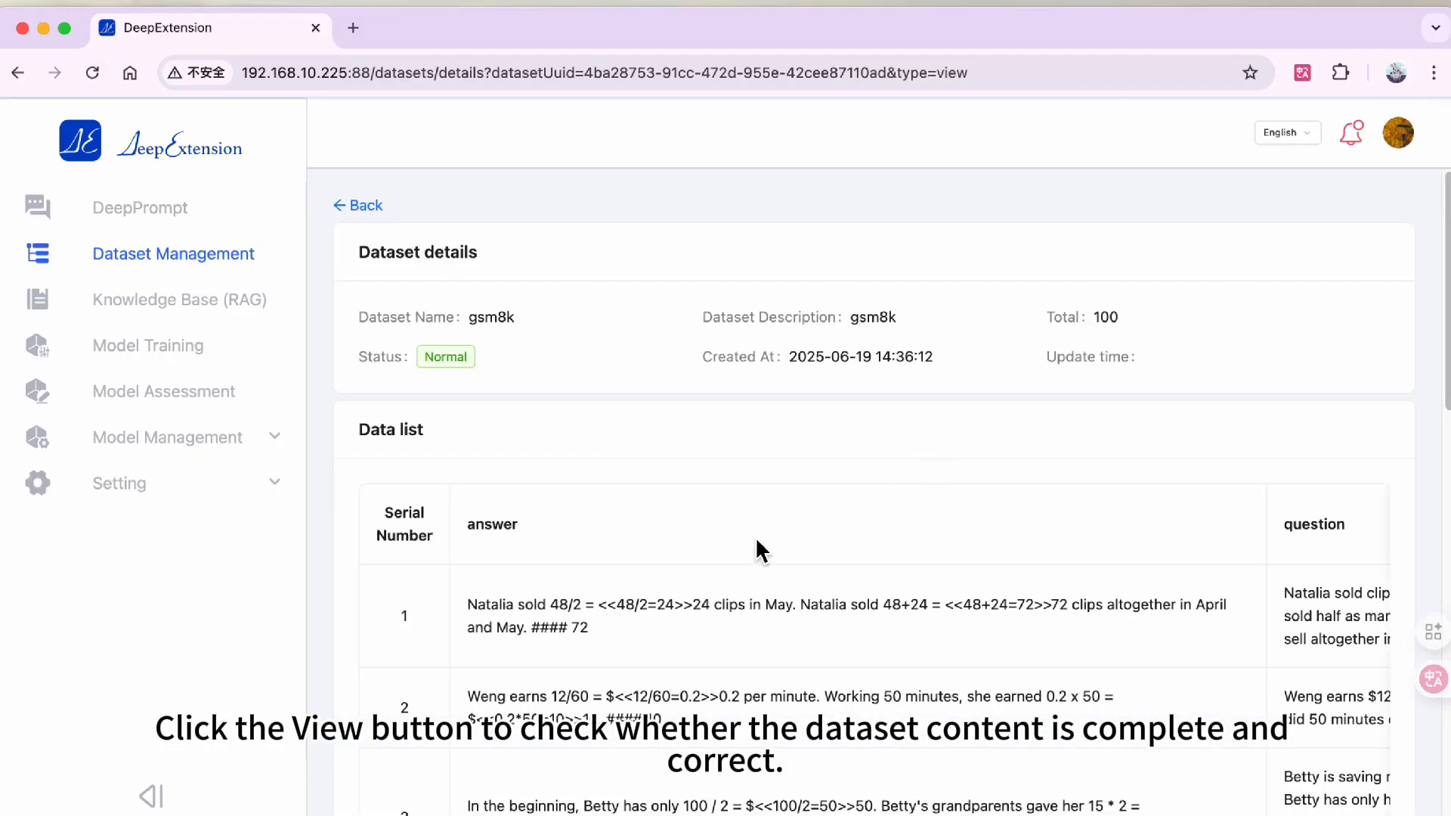
scroll(756, 537, down, 5)
scroll(763, 550, down, 7)
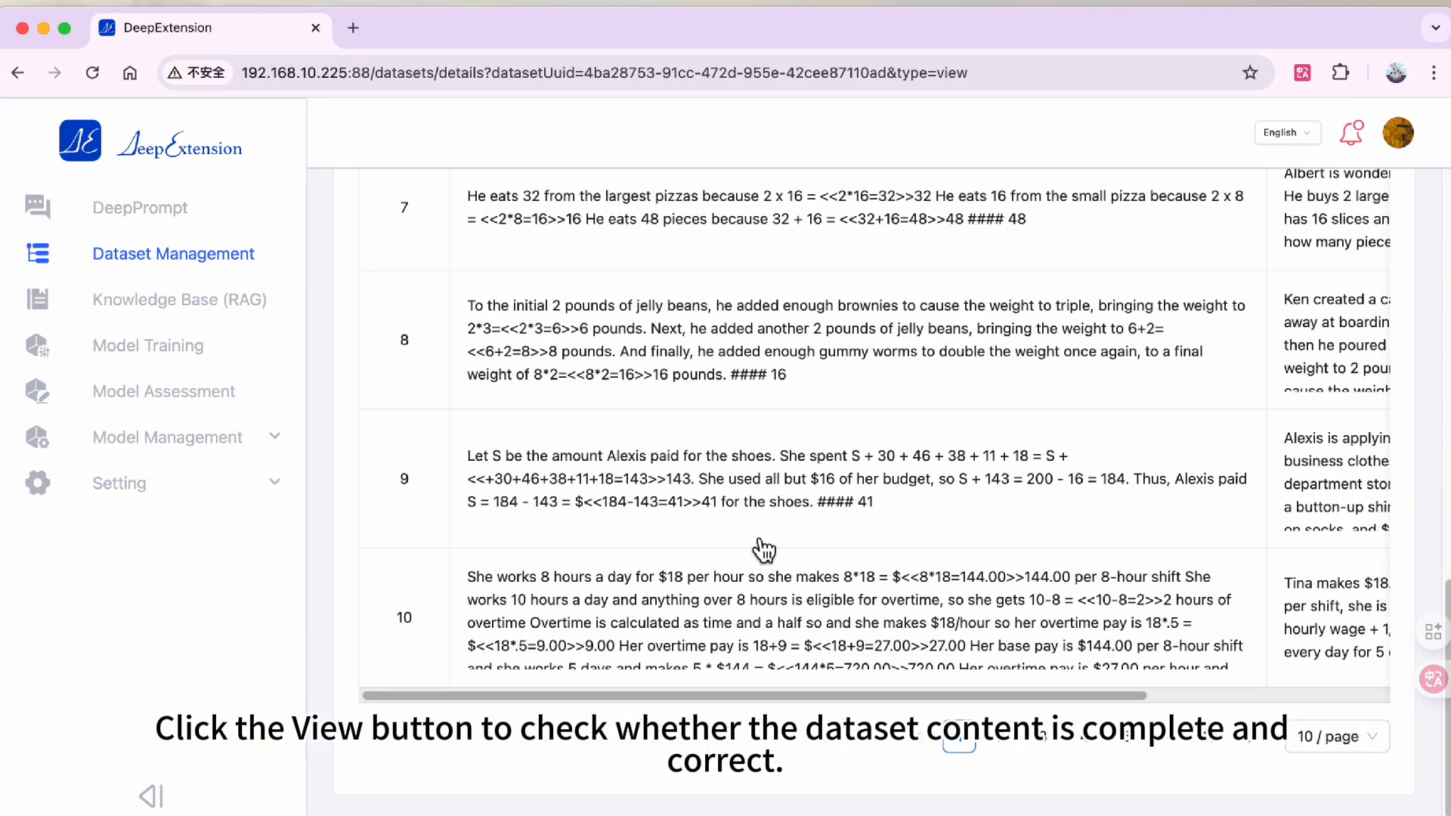
scroll(763, 550, up, 8)
scroll(763, 550, up, 5)
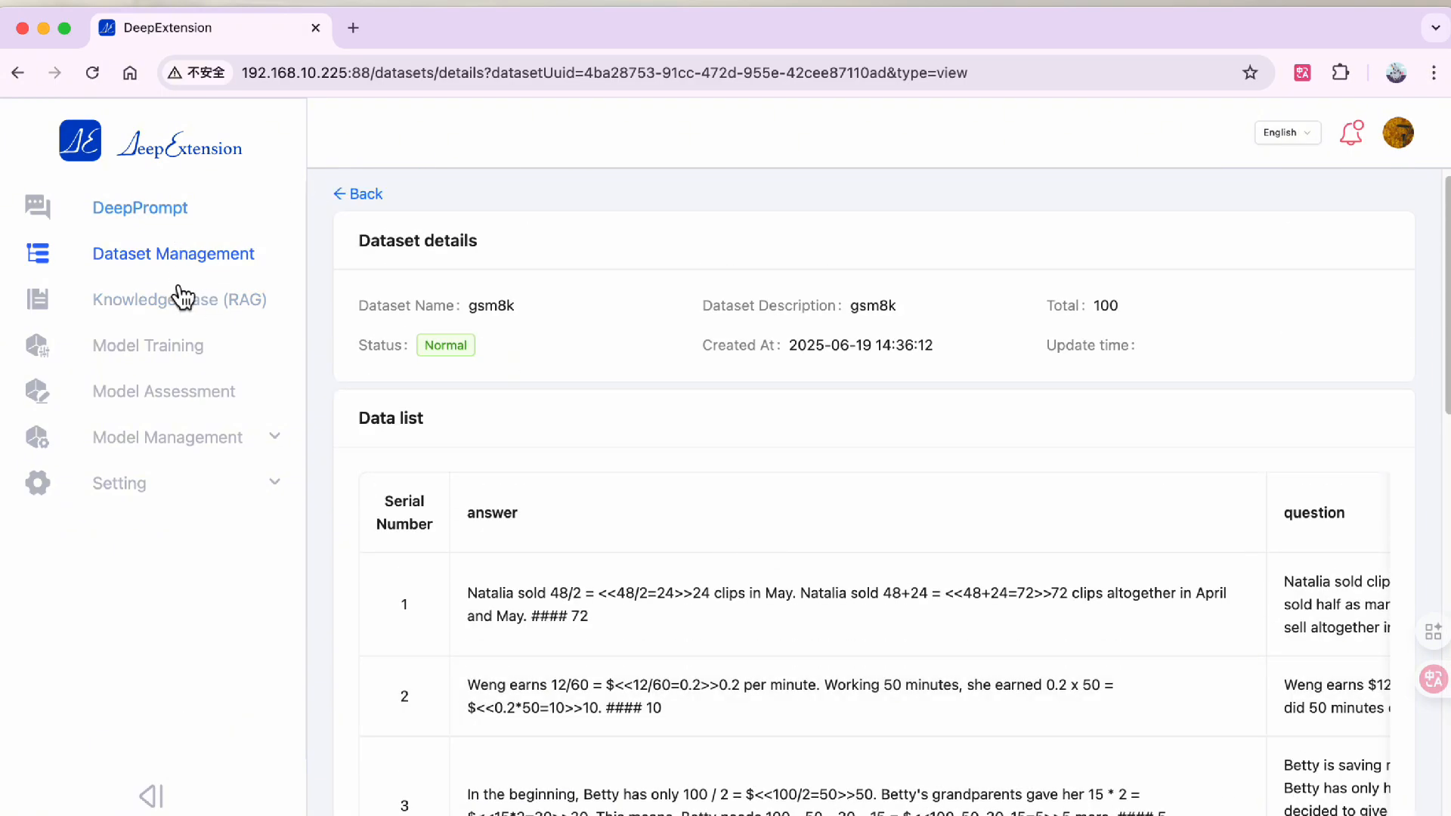
- Create a new training task with the GRPO Training template and name it my-training
click(178, 345)
click(1079, 350)
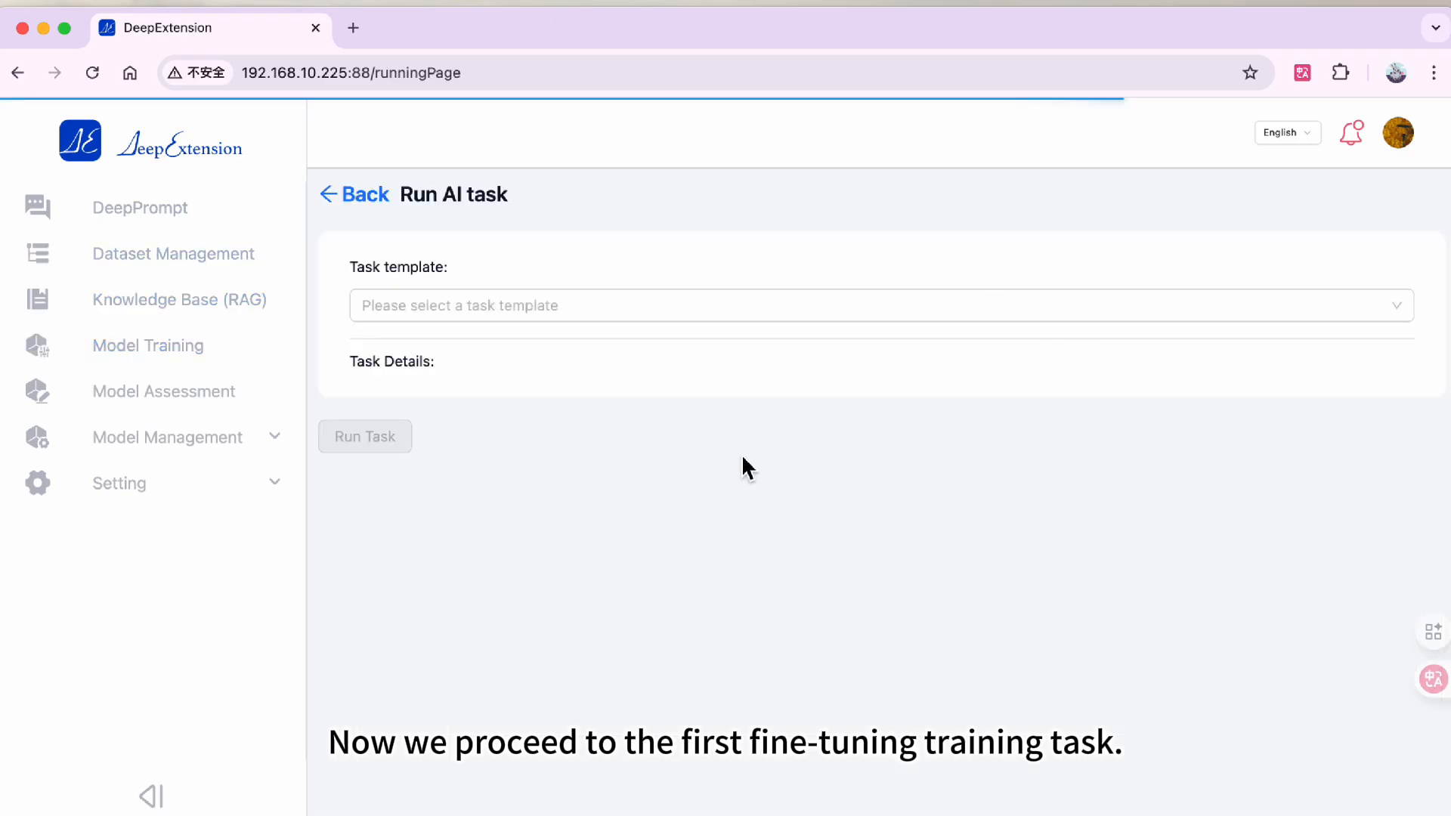
click(551, 311)
click(518, 447)
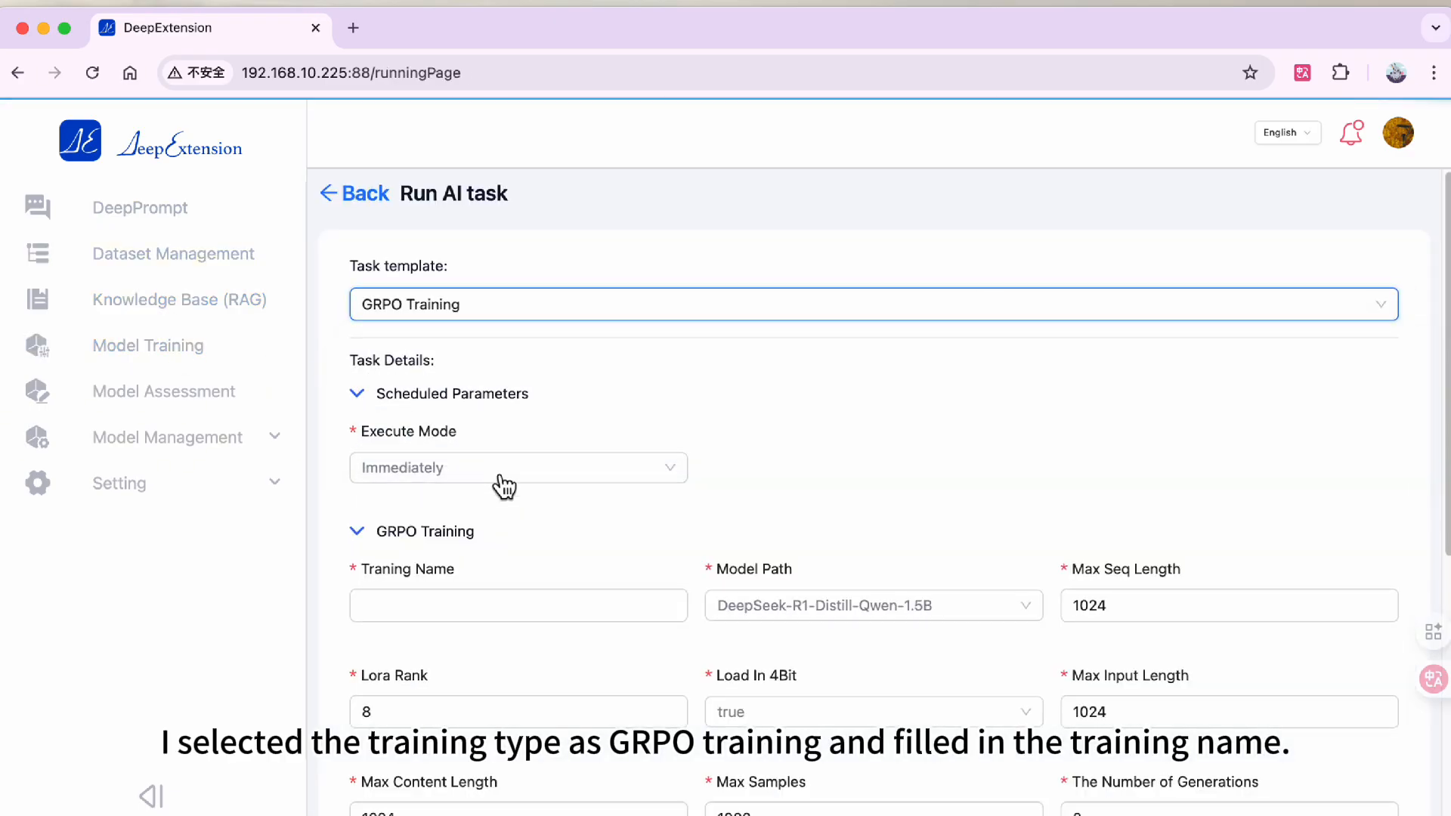
scroll(499, 453, down, 3)
click(492, 415)
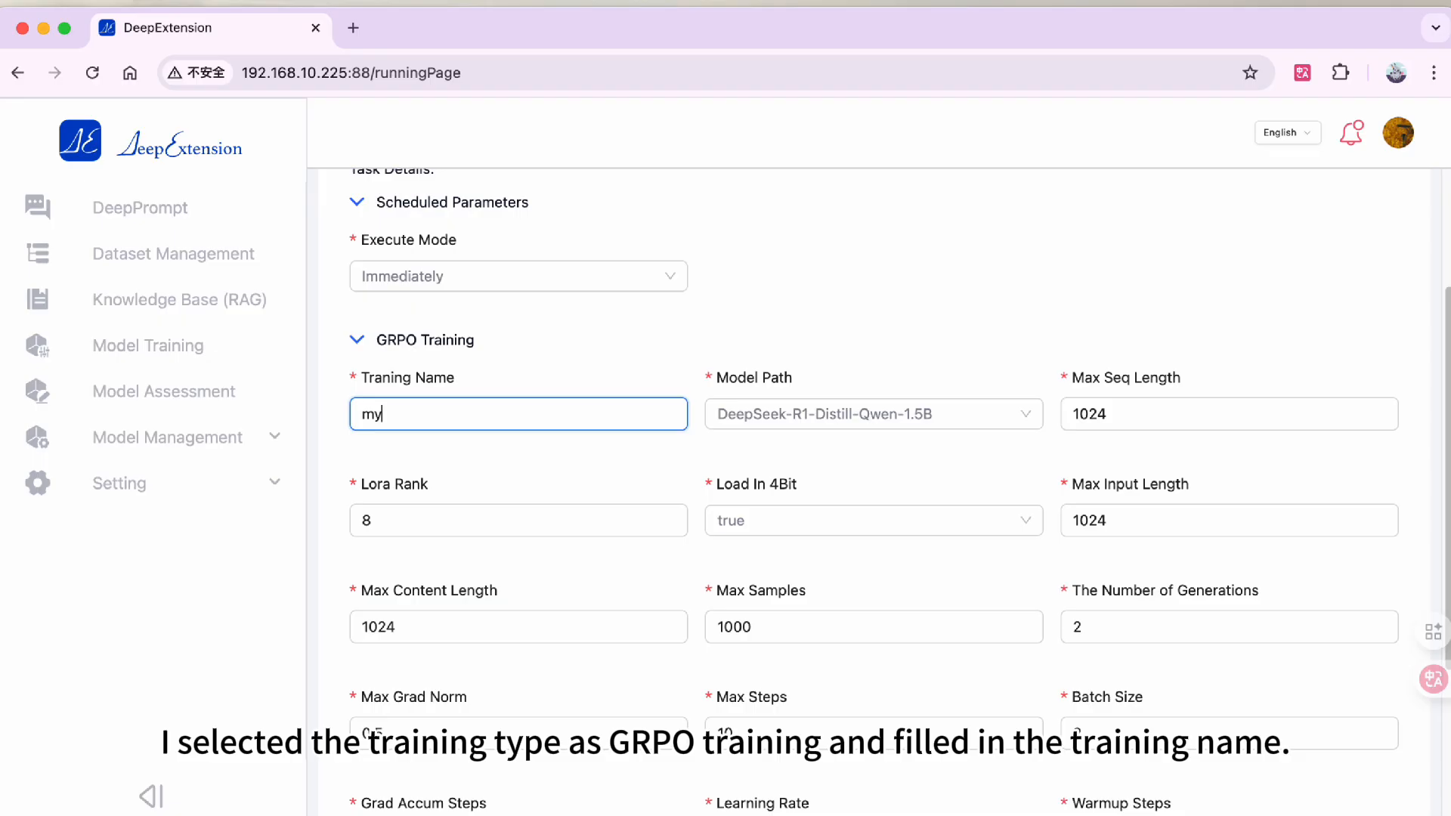
text(my-training)
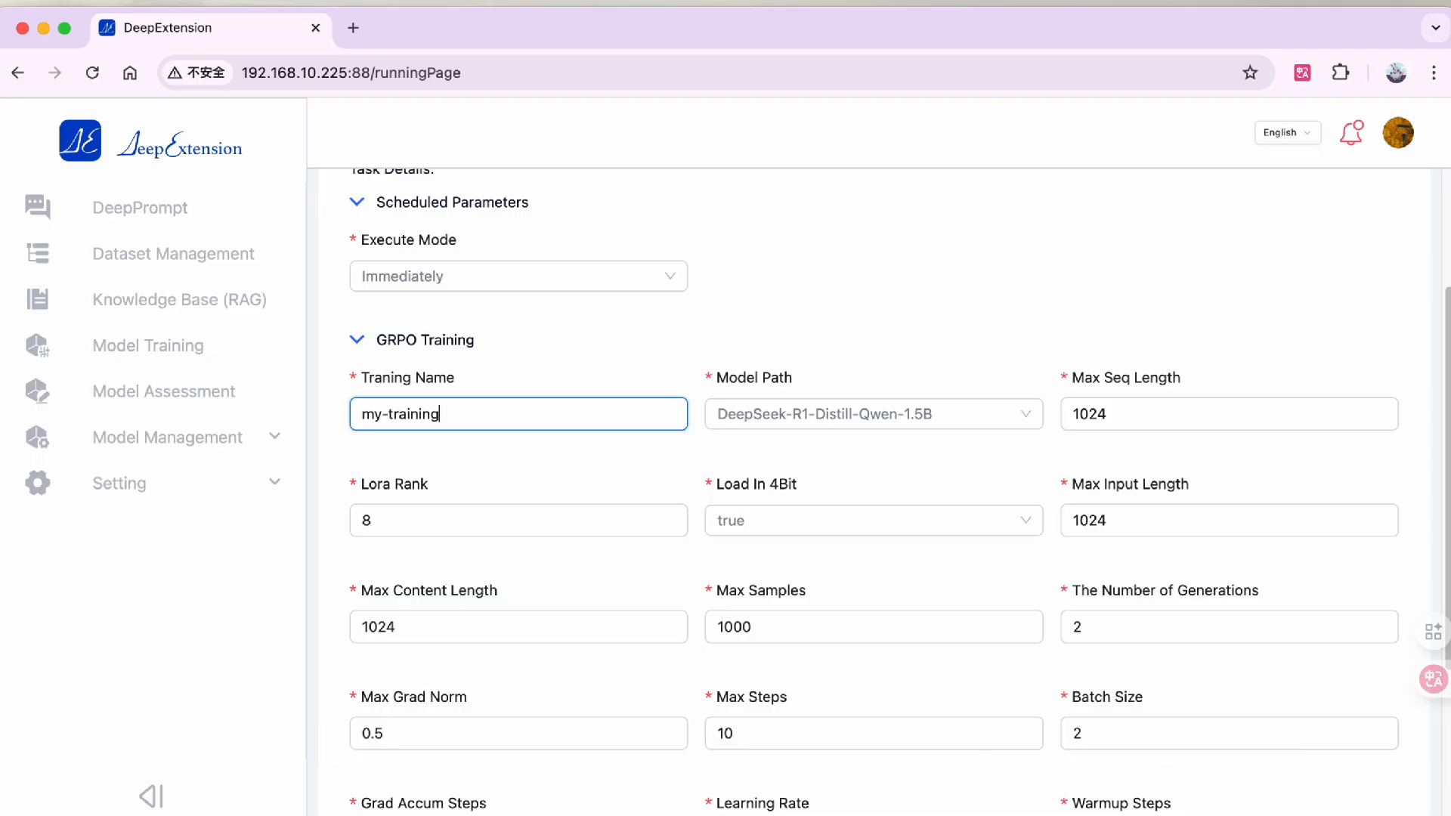
- Set the dataset Input to question and Output to answer, then run the training task
scroll(519, 435, down, 3)
click(869, 699)
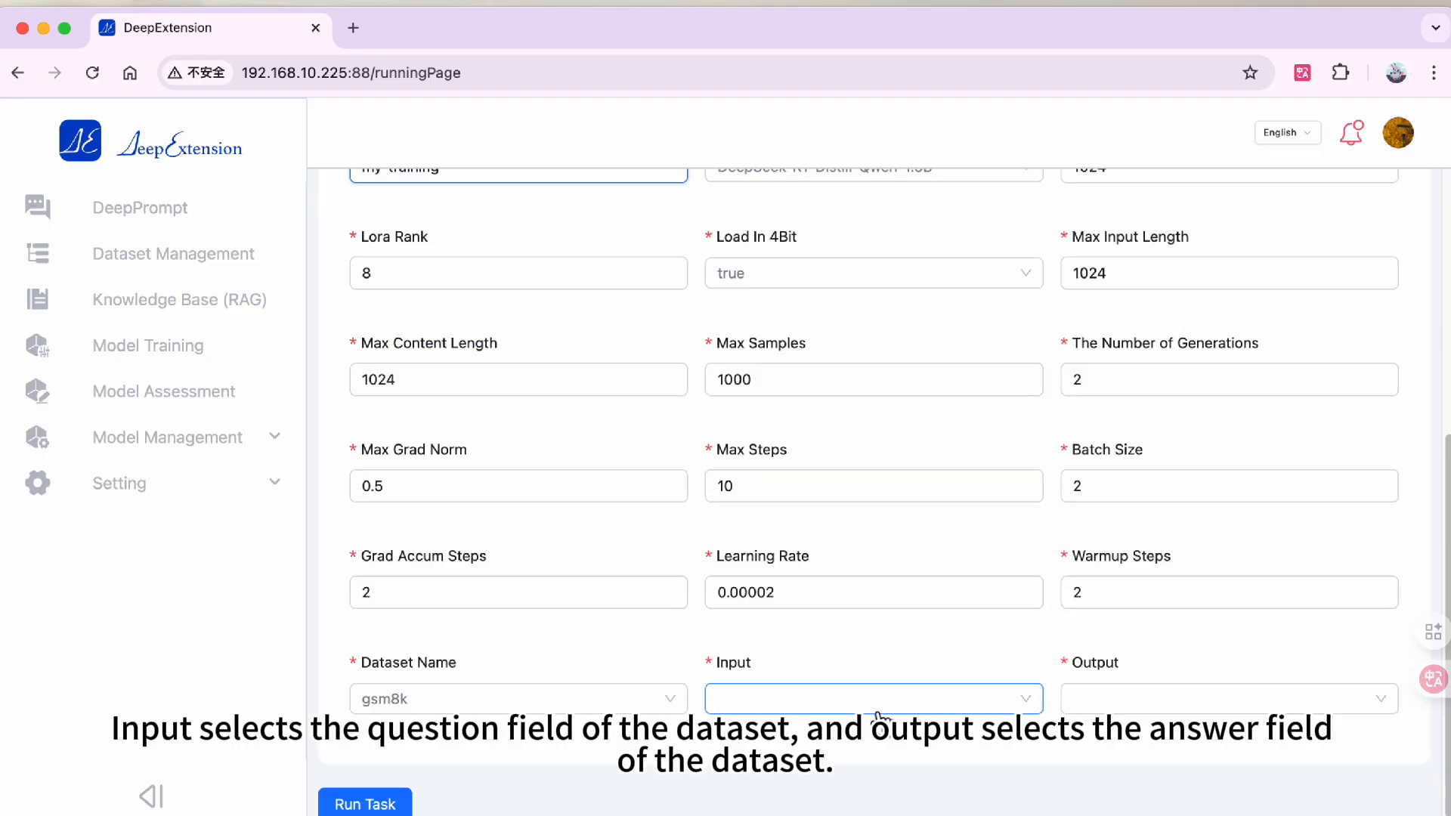
click(857, 748)
click(1085, 696)
click(1108, 781)
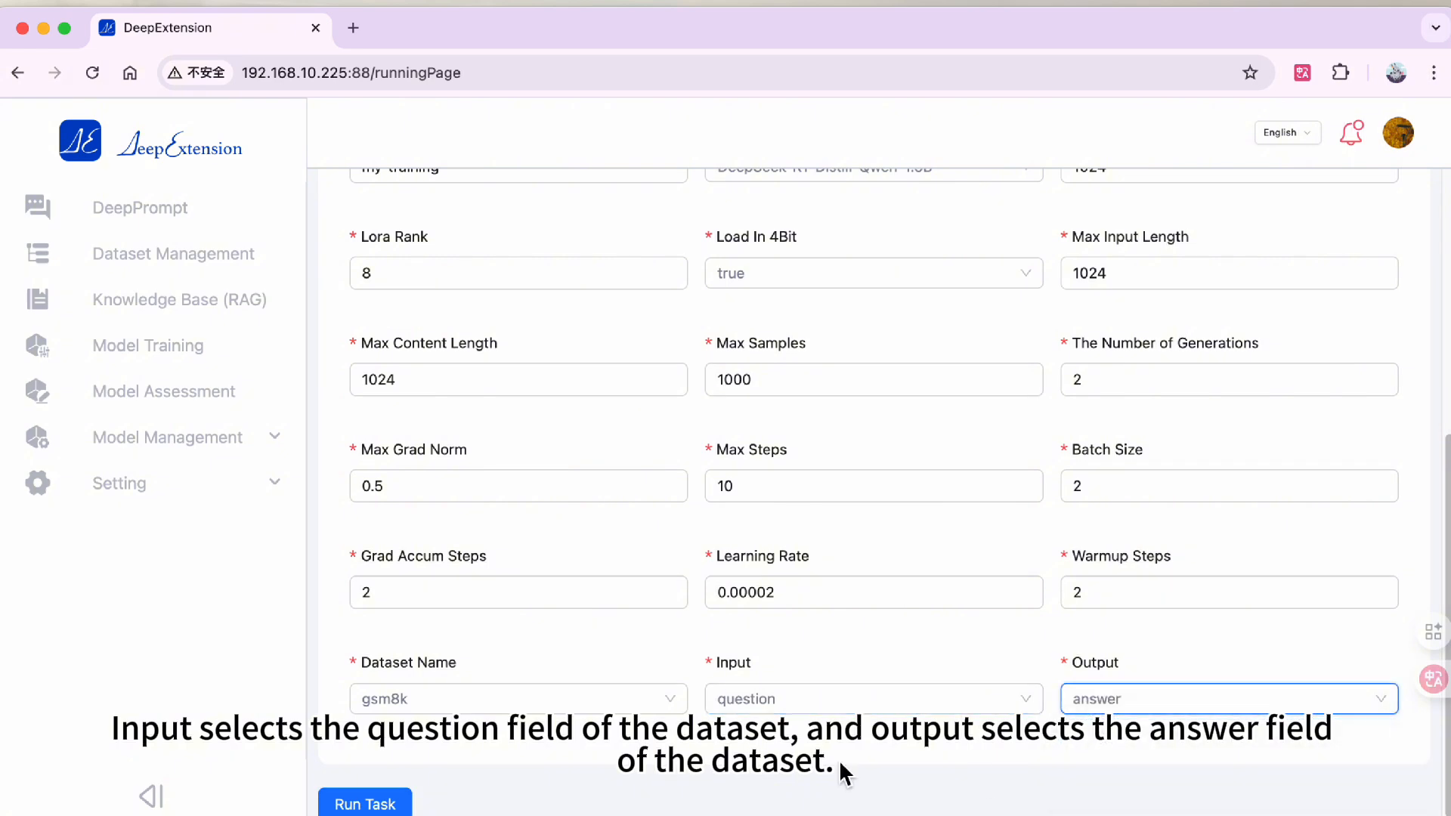
click(405, 803)
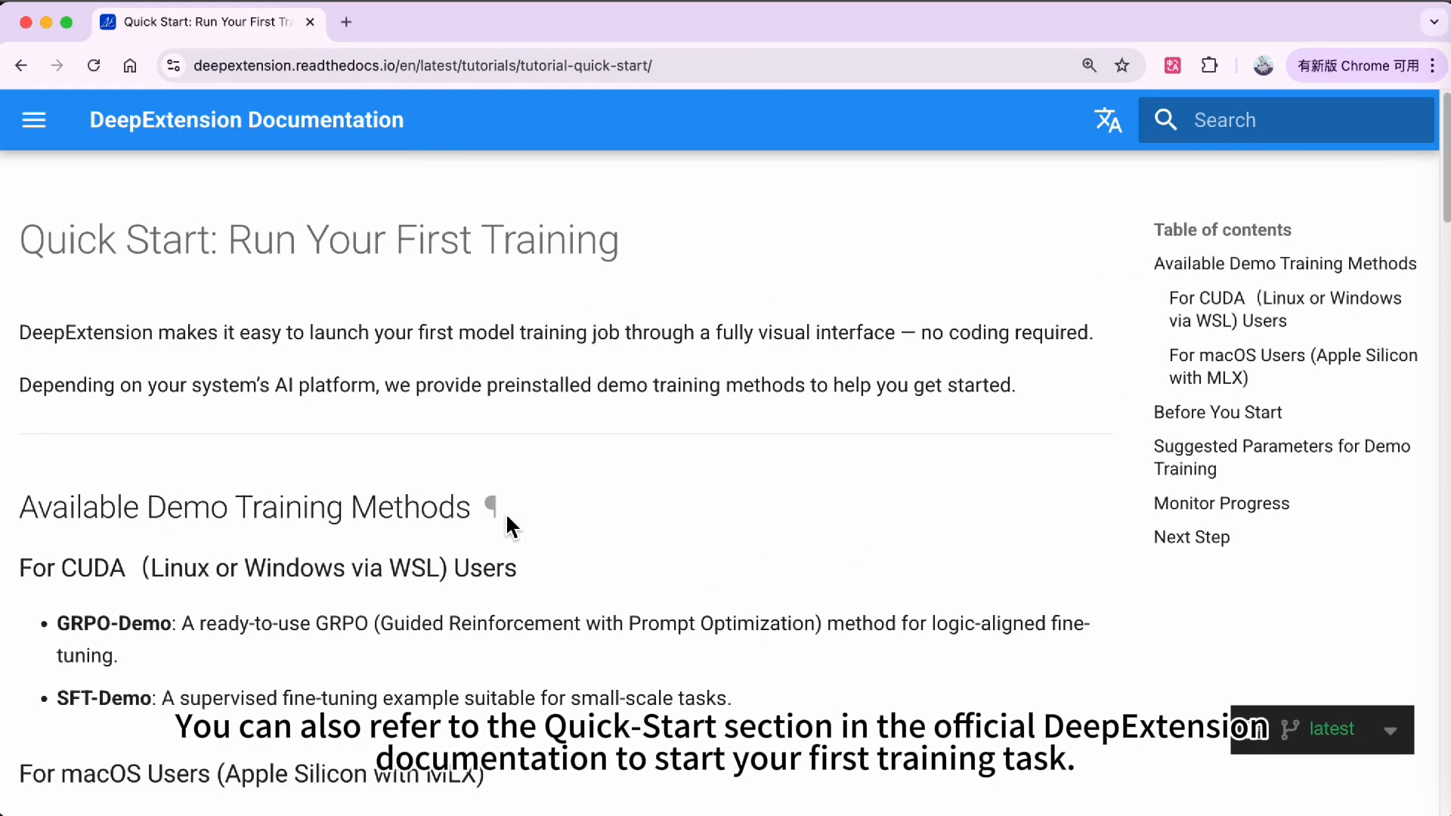
- Read the Quick Start documentation's recommended datasets and suggested training parameters
scroll(375, 557, down, 10)
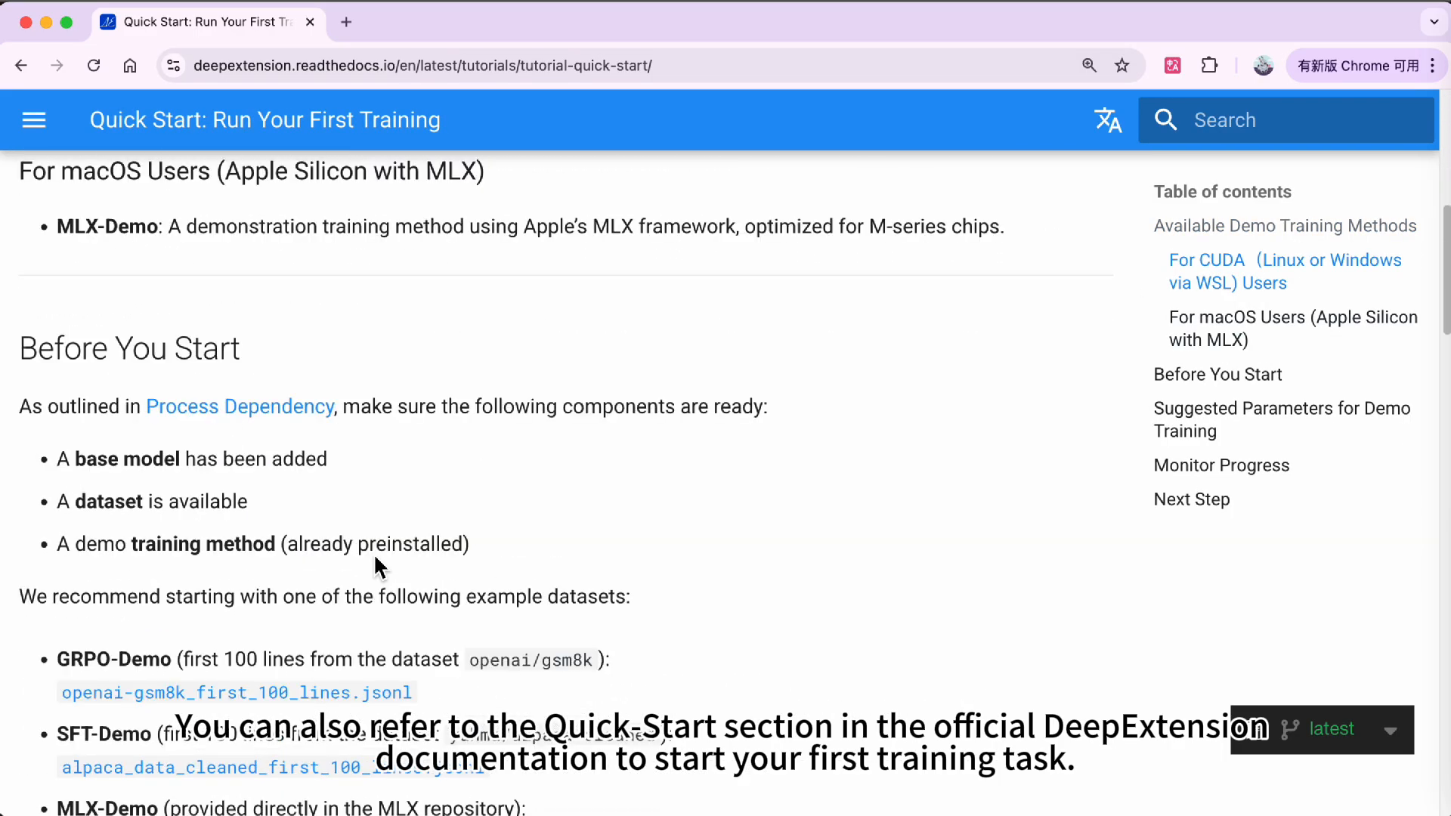
scroll(375, 558, down, 10)
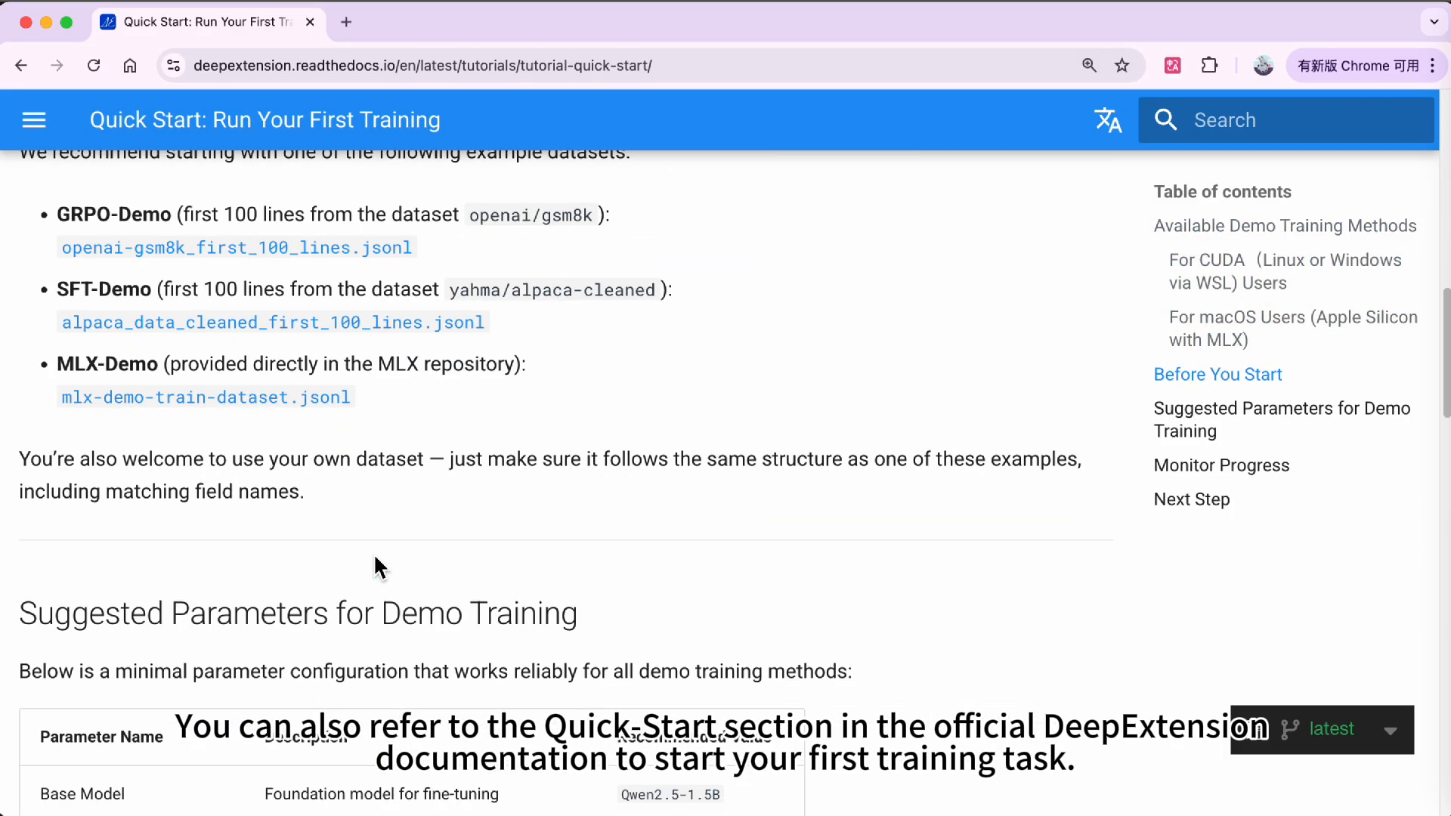
scroll(375, 567, down, 3)
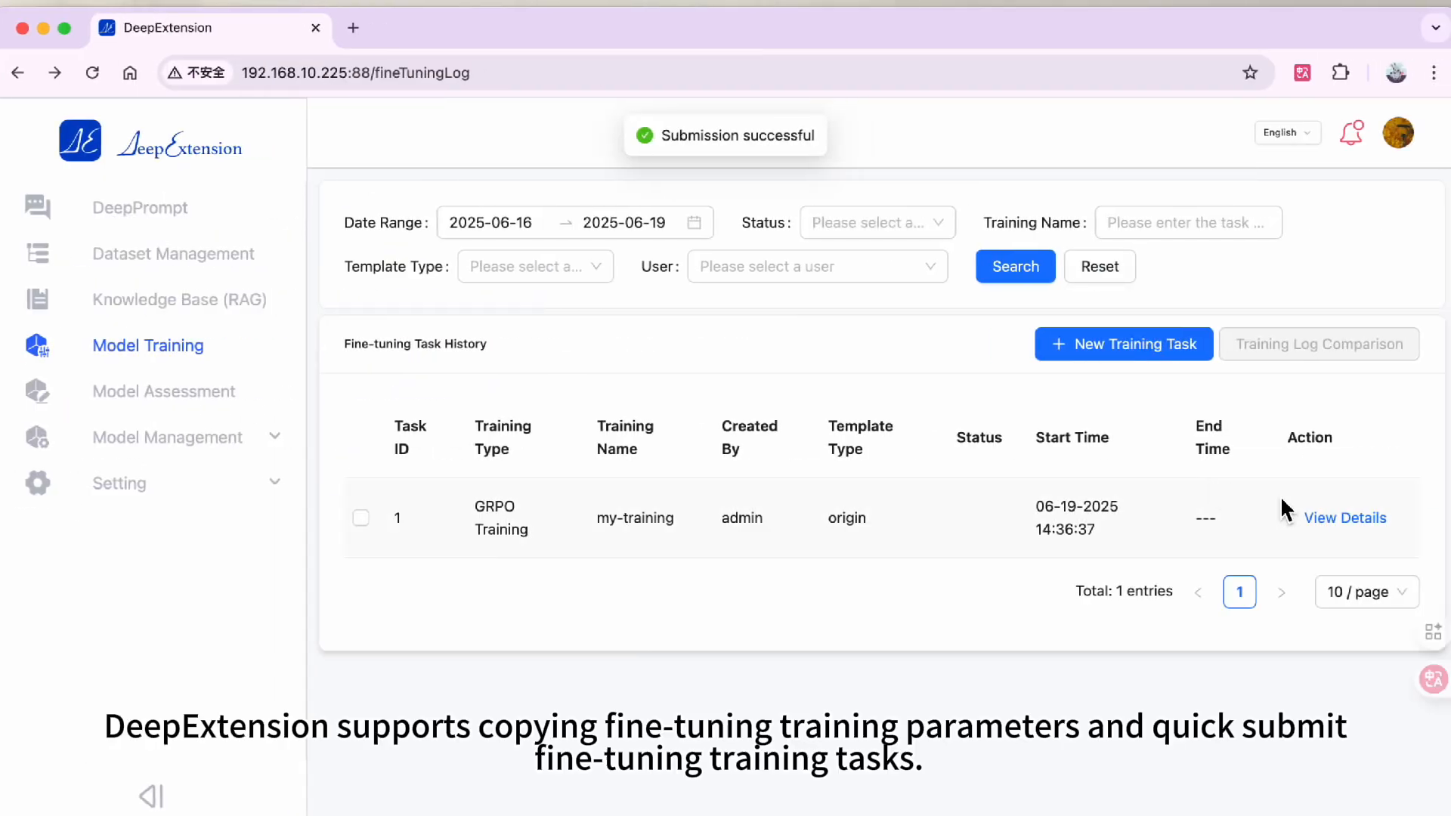
- Open the my-training task's details and copy its GRPO Training steps into a new task
click(1330, 522)
scroll(499, 538, down, 4)
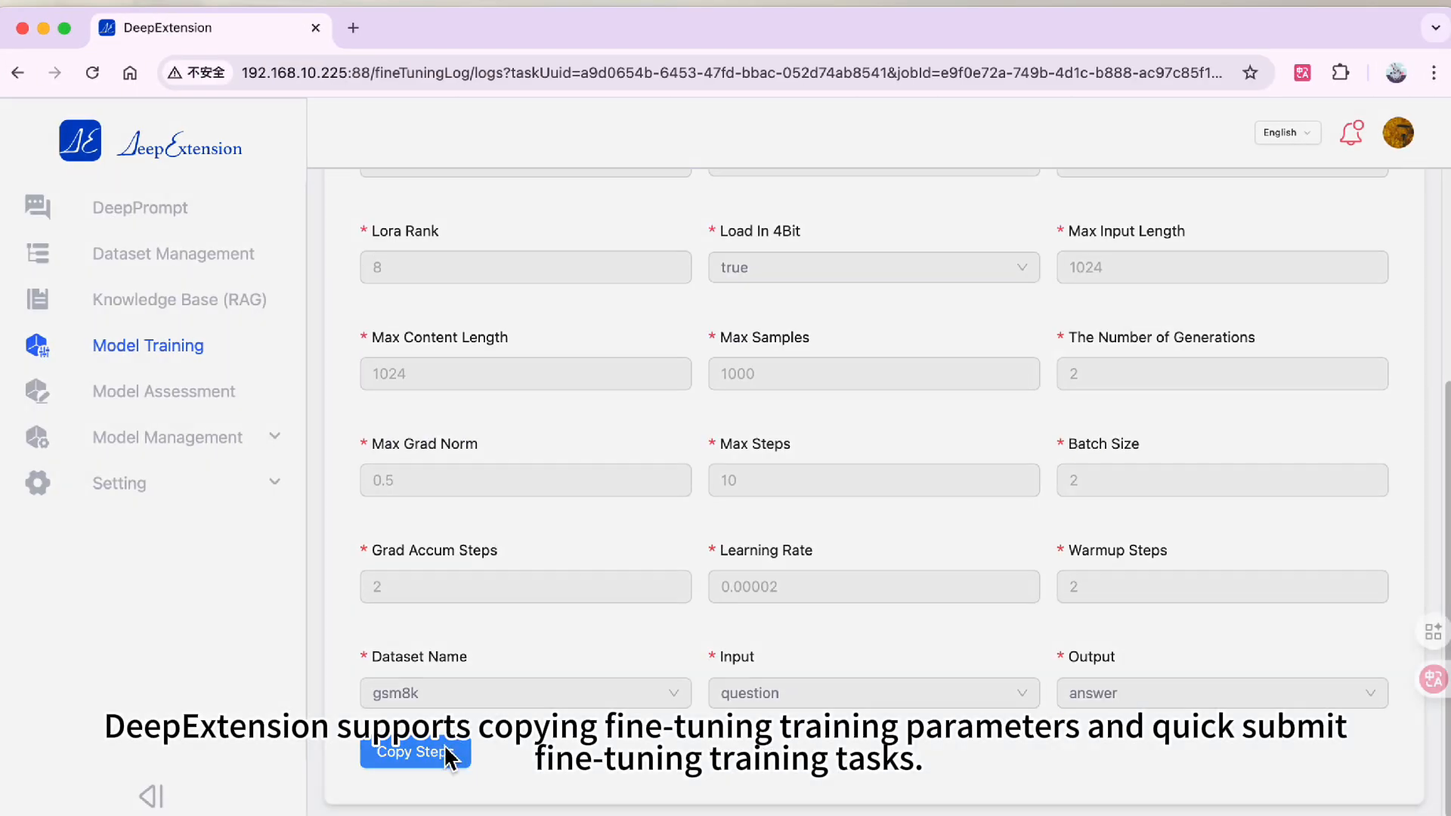
click(448, 753)
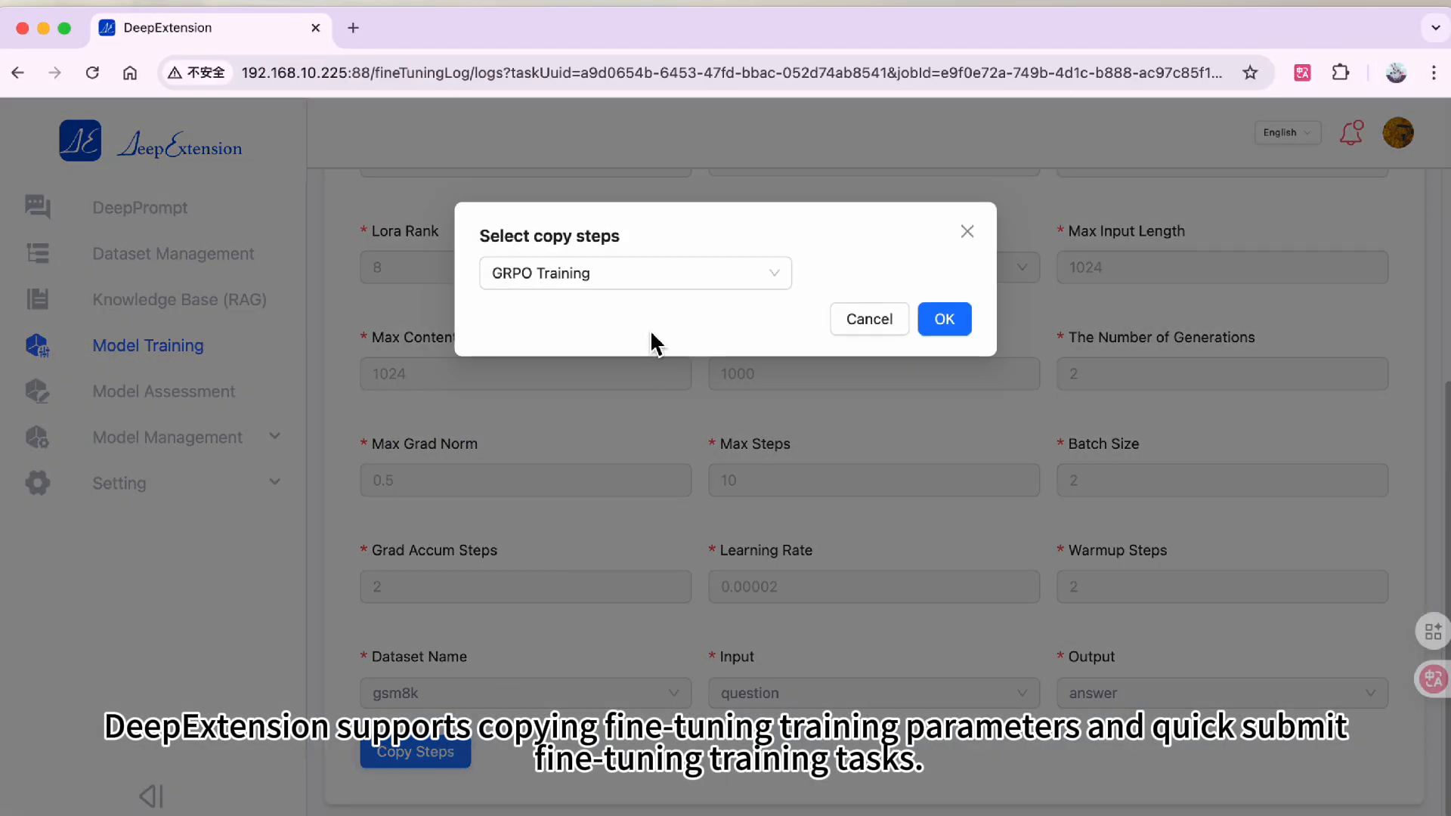
click(945, 319)
- Set Max Steps to 5 in the copied training task and run it
scroll(730, 593, down, 5)
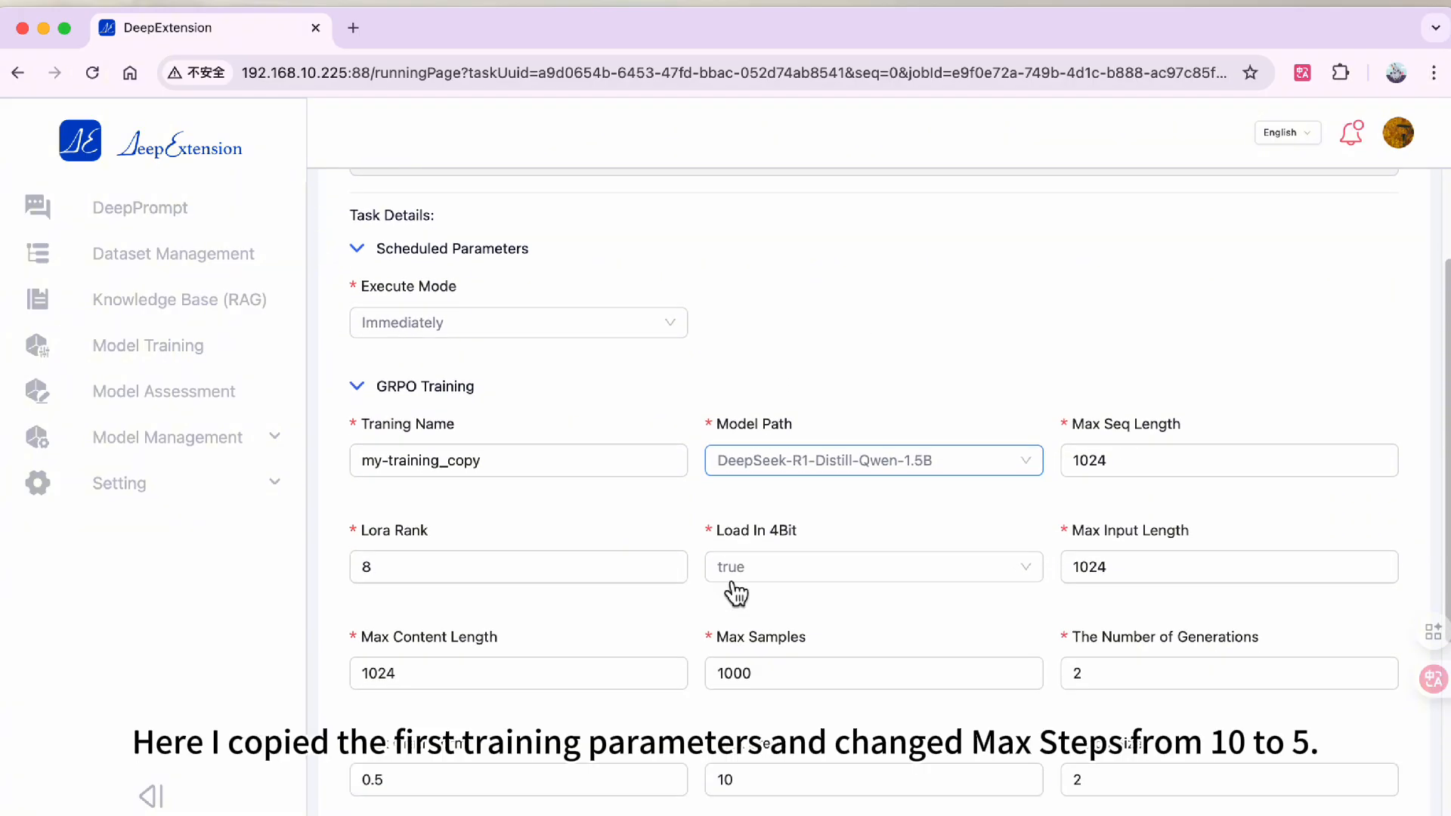
click(734, 621)
text(5)
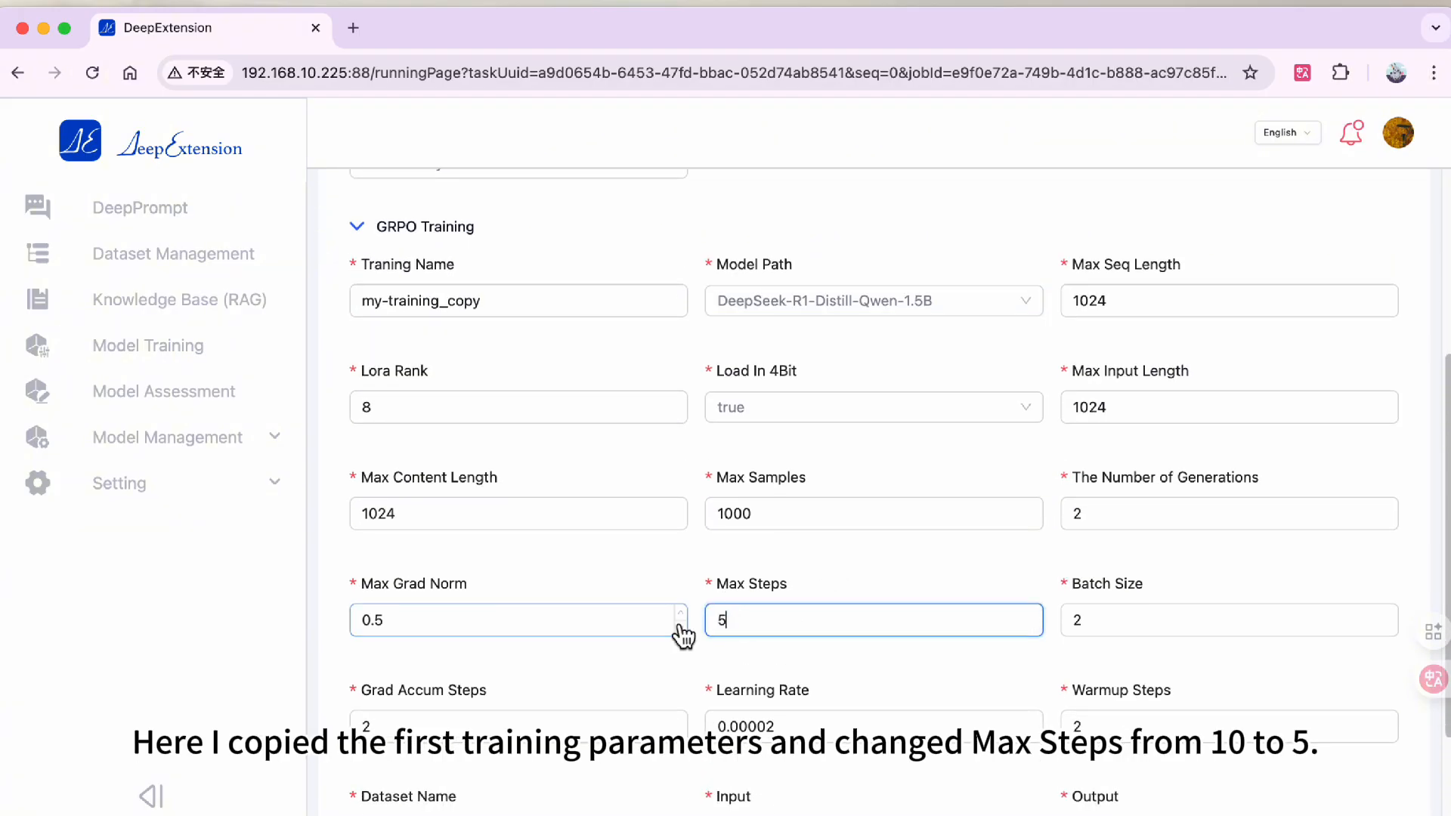
scroll(681, 620, down, 2)
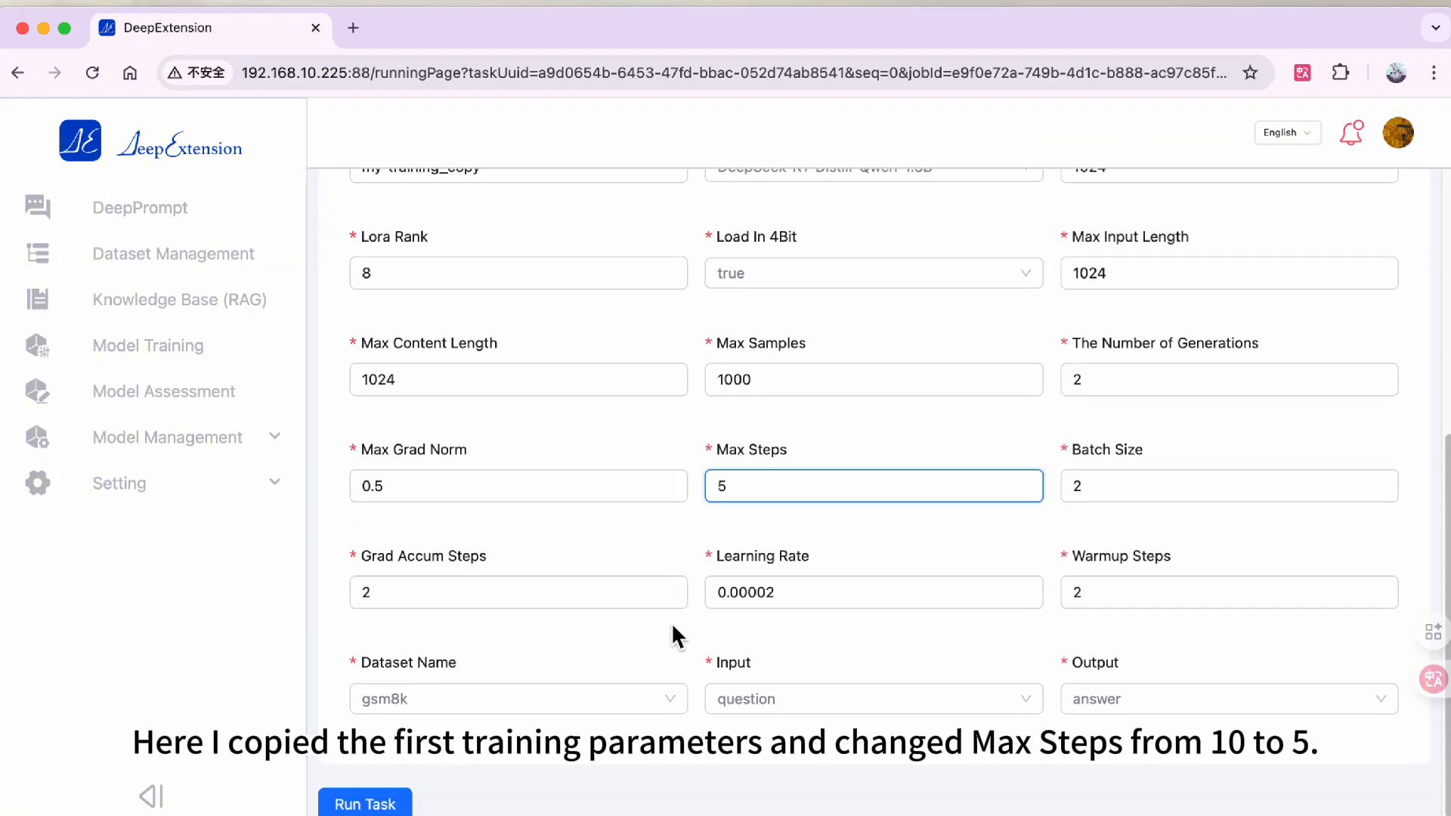
click(407, 804)
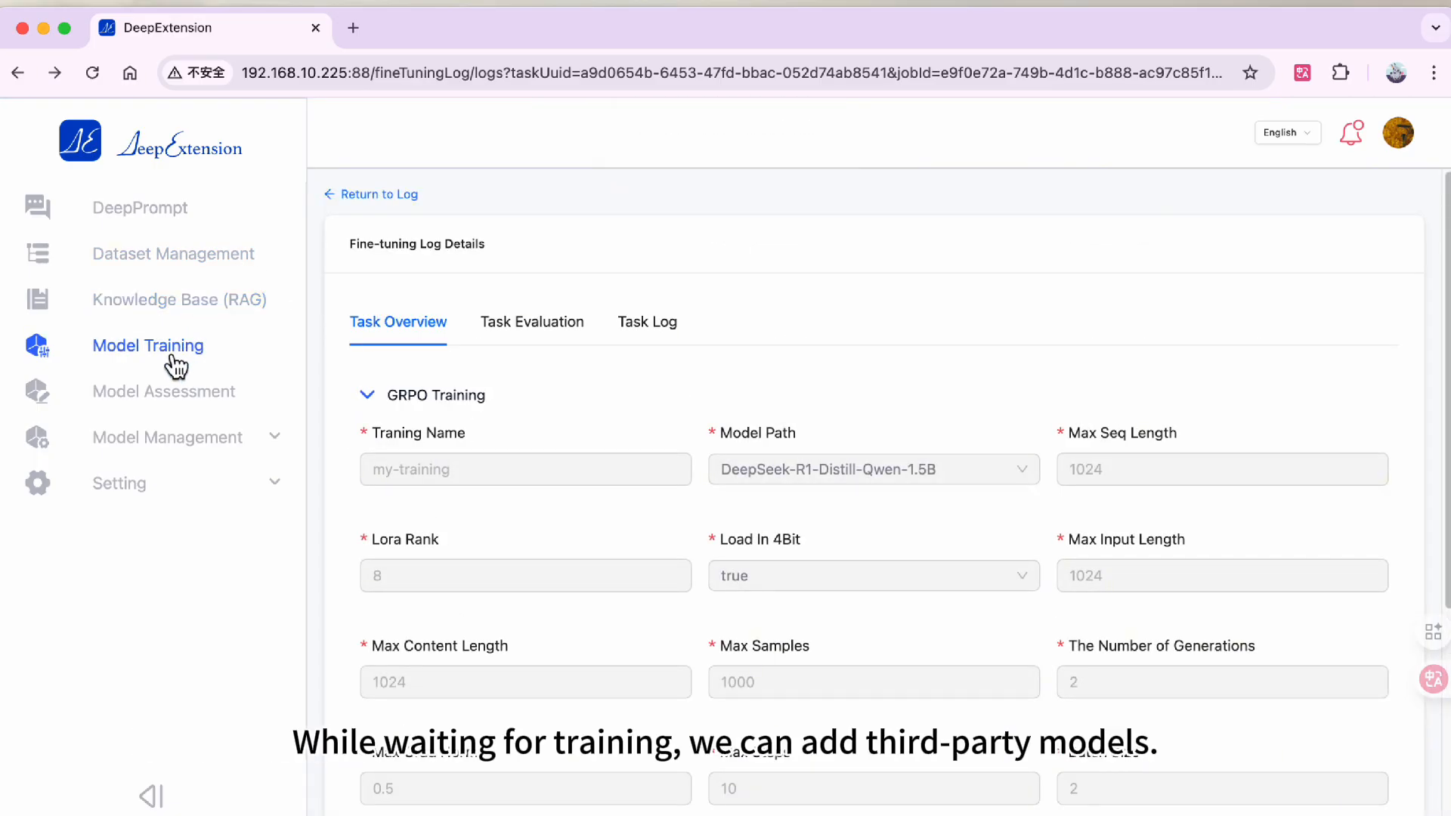
- Open the Third-Party Models list under Model Management
click(180, 442)
click(168, 675)
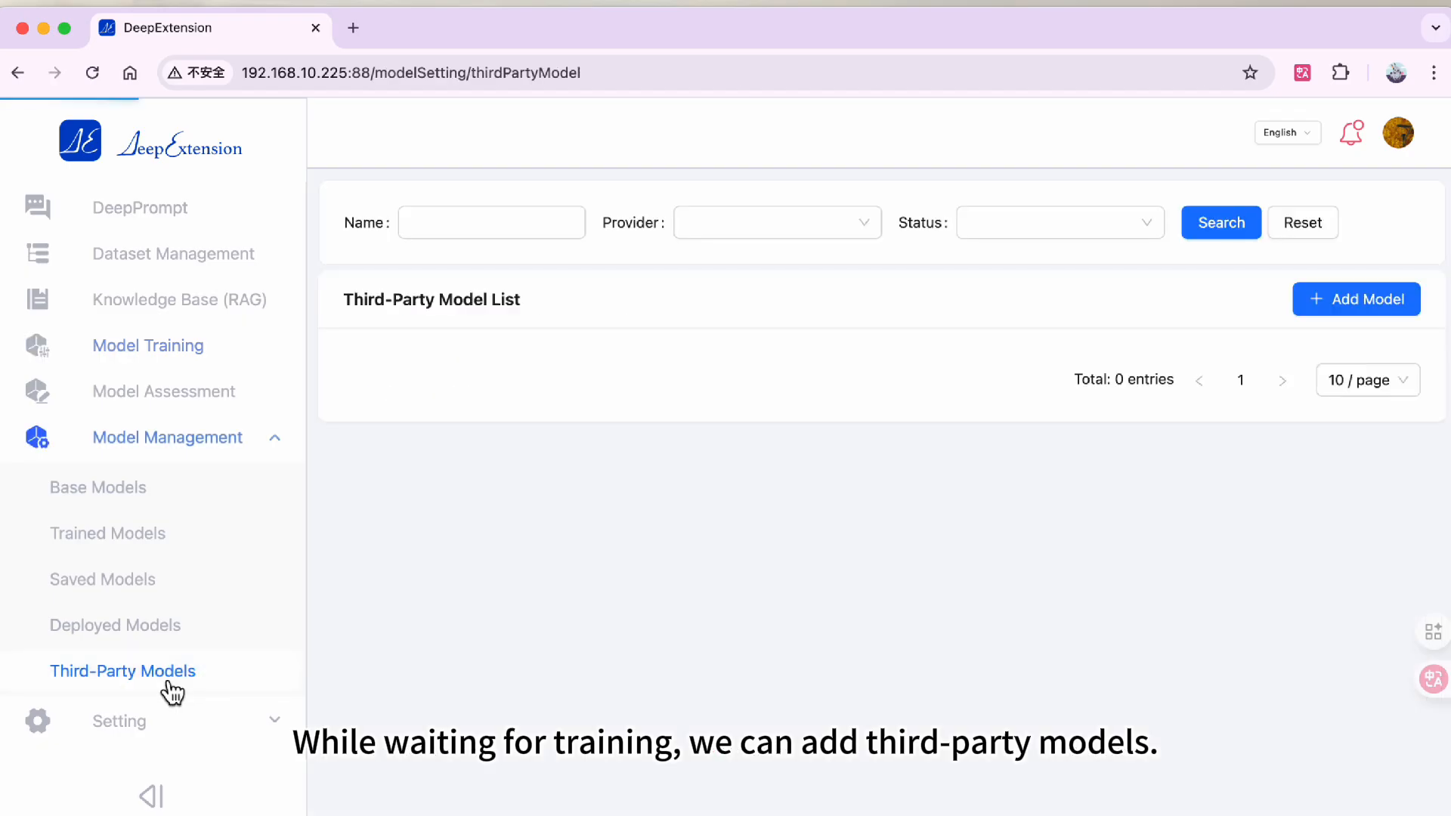
- Start adding a third-party model with provider dashscope and model type chat
click(1388, 300)
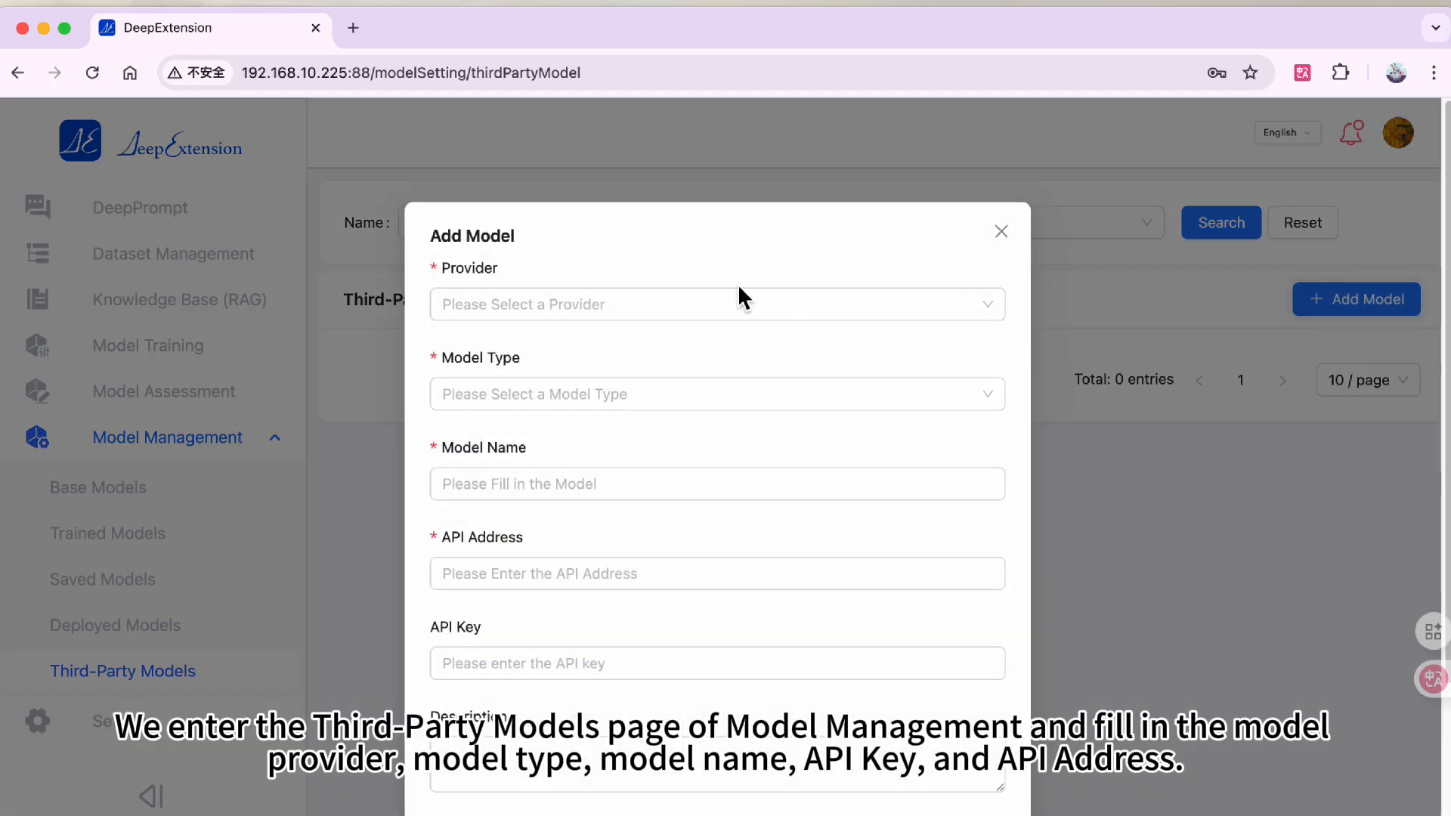
click(733, 303)
click(676, 387)
click(641, 394)
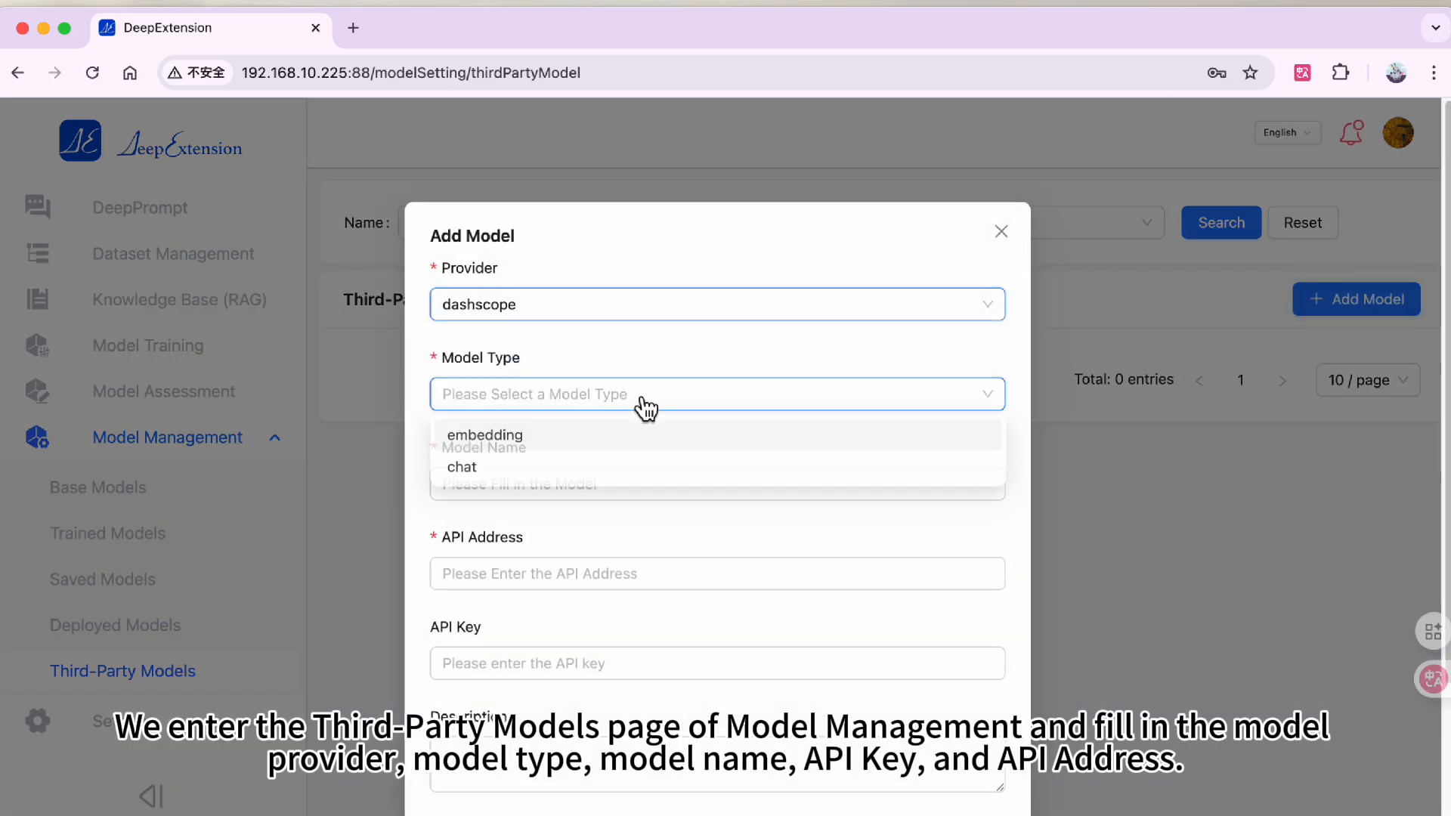
click(609, 466)
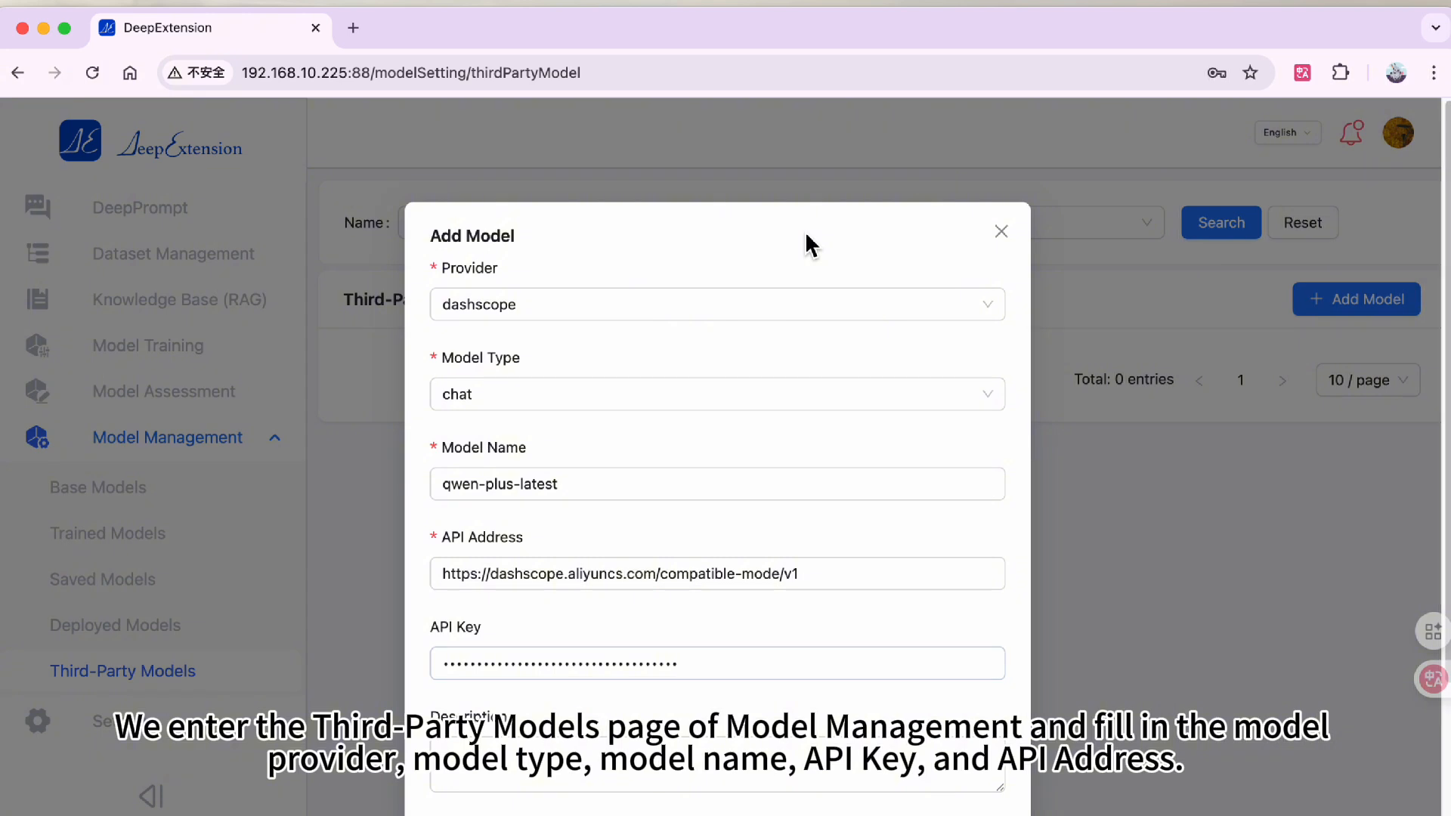
scroll(778, 505, down, 5)
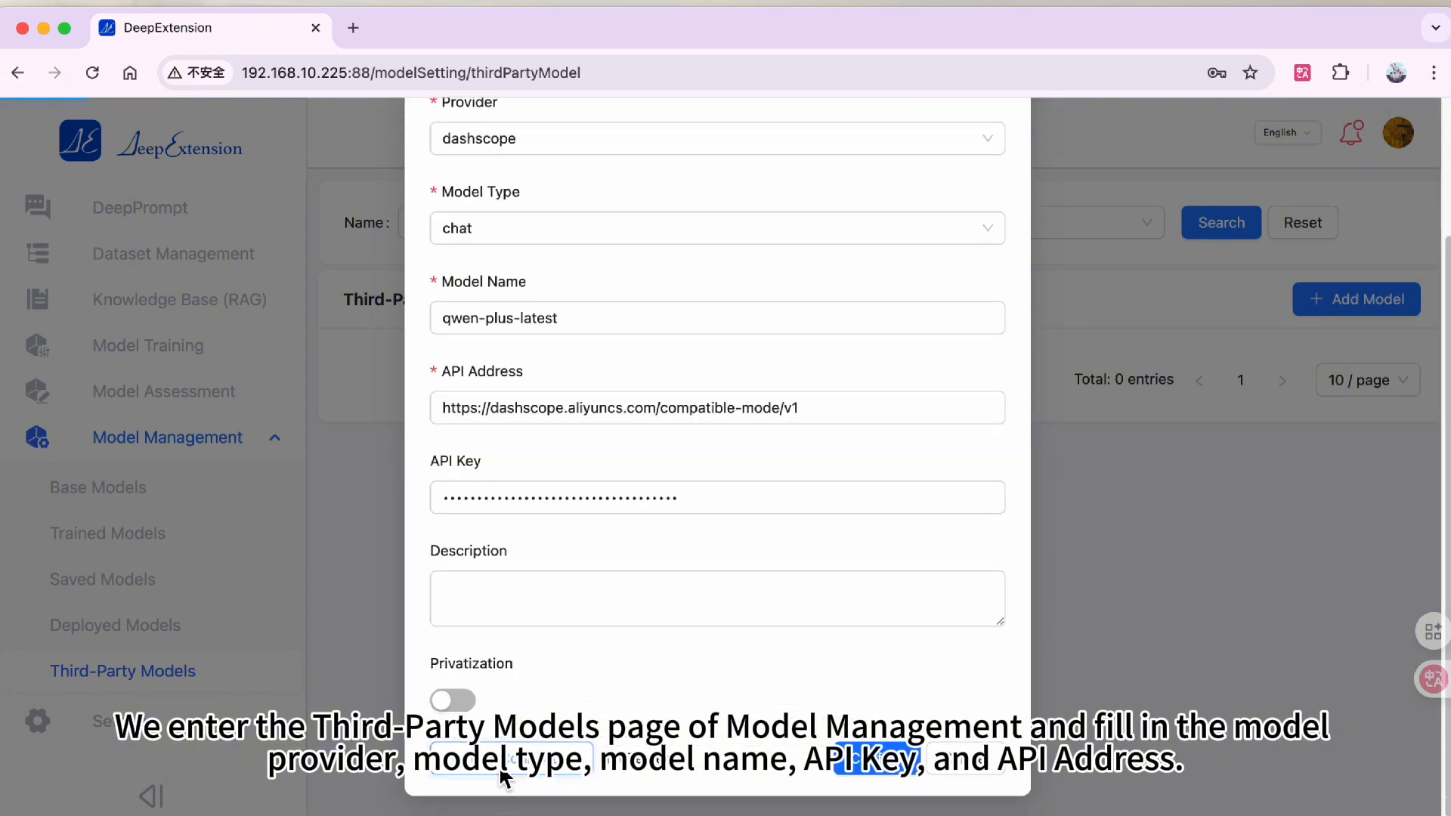
click(514, 574)
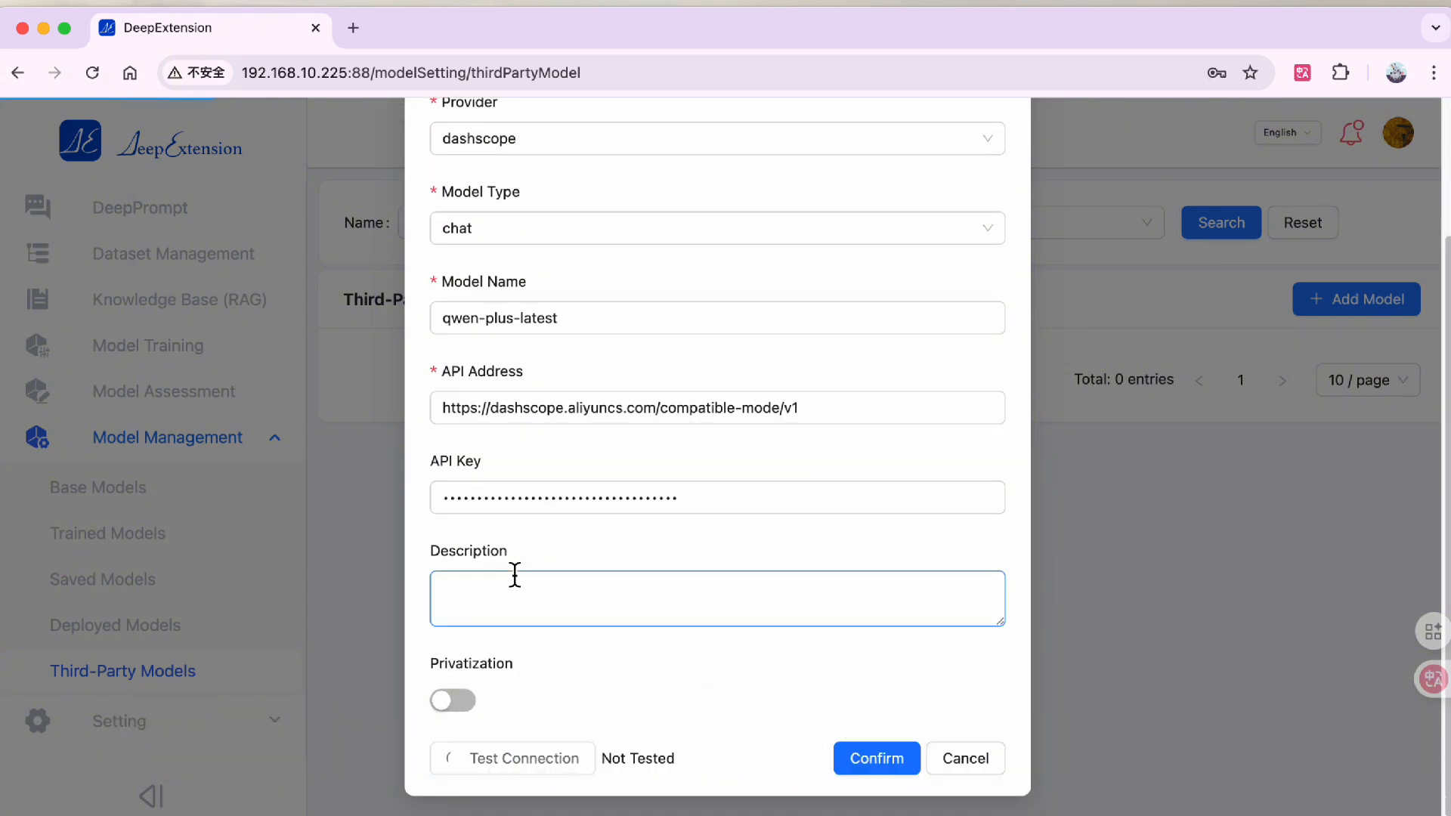
click(865, 765)
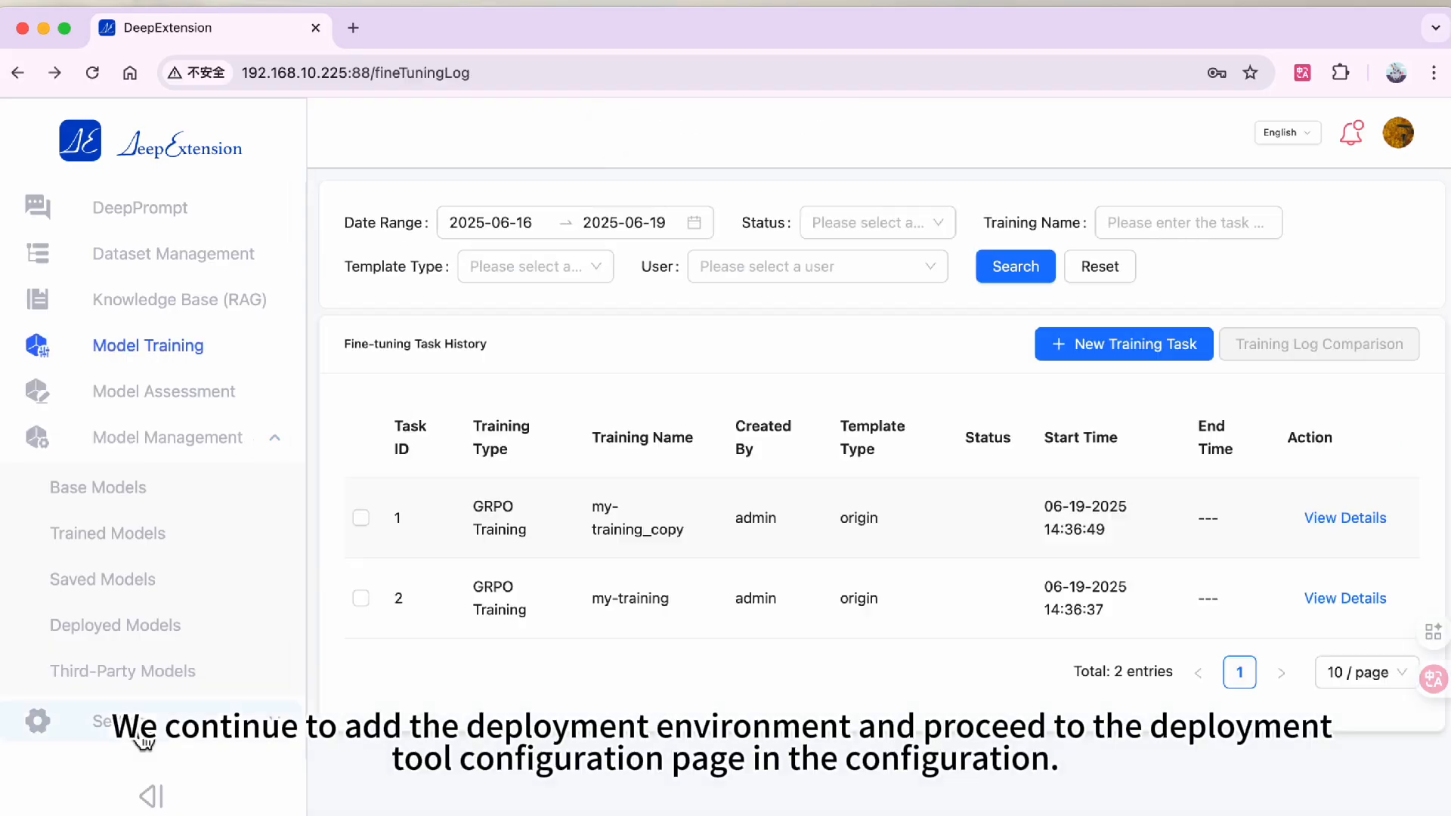
- Open Deployment Tool Configuration and start adding a deployment environment named ollama
scroll(139, 737, down, 2)
scroll(140, 737, down, 2)
click(145, 647)
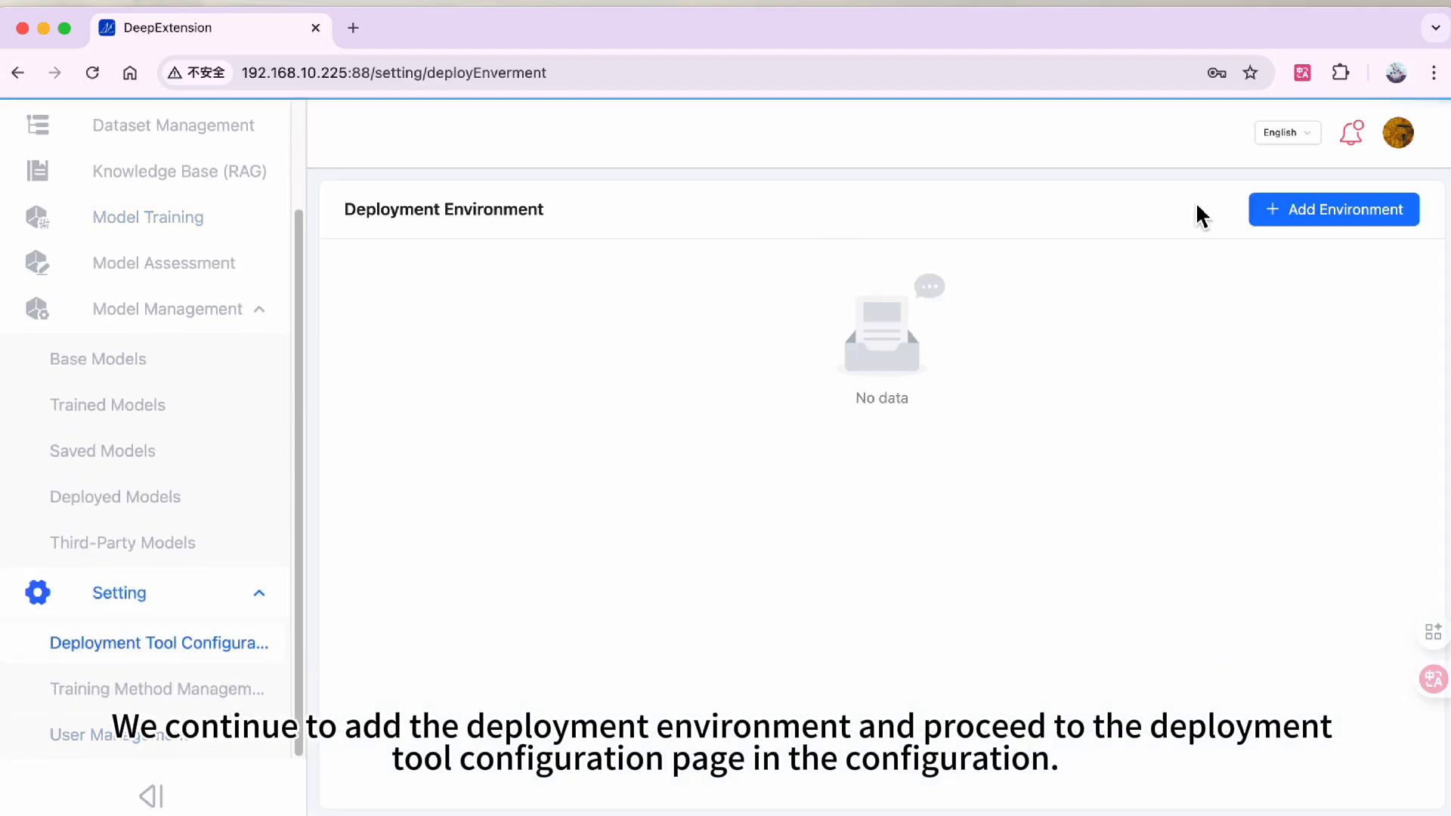
click(1272, 222)
click(764, 278)
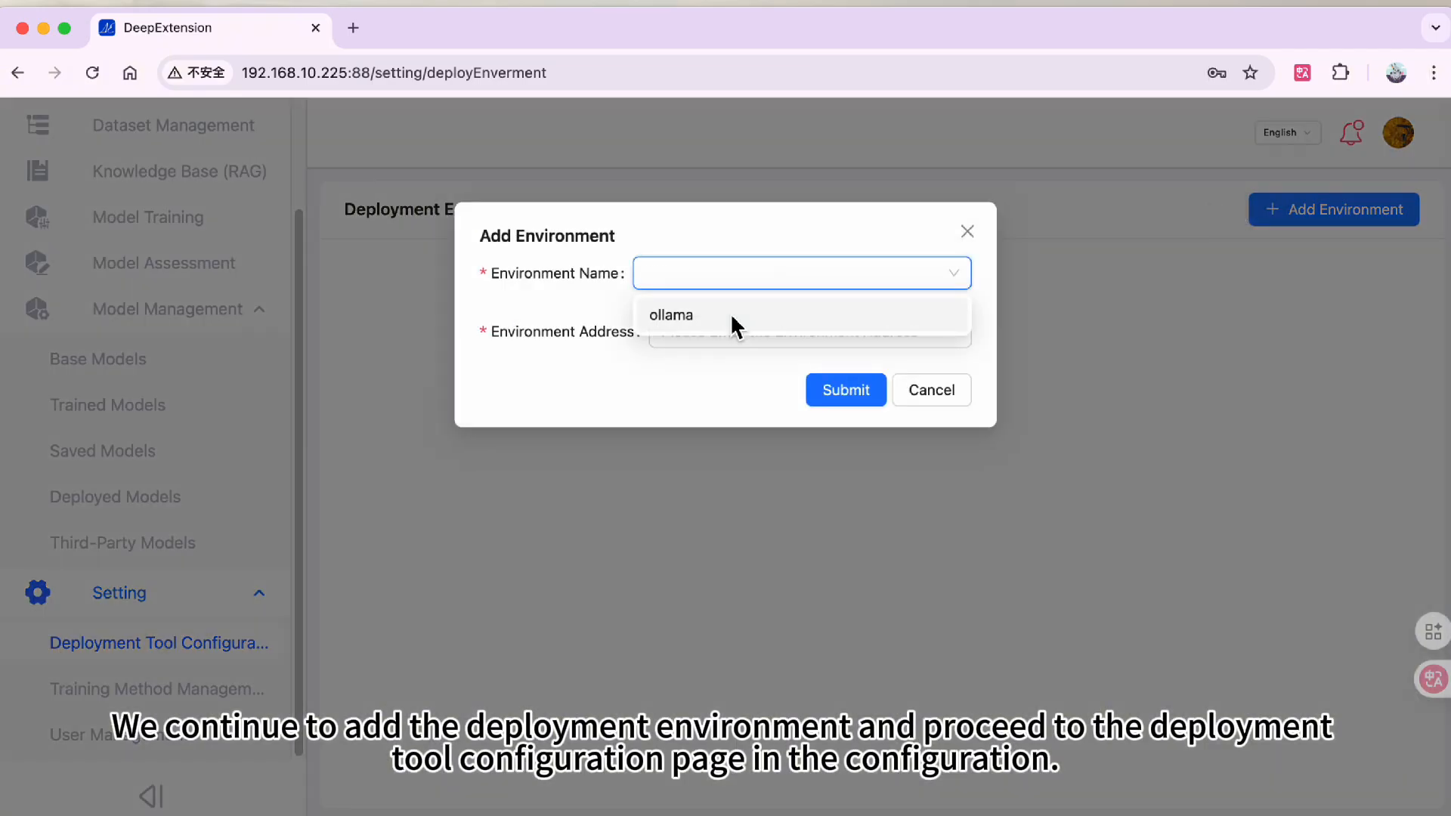
click(739, 318)
click(349, 83)
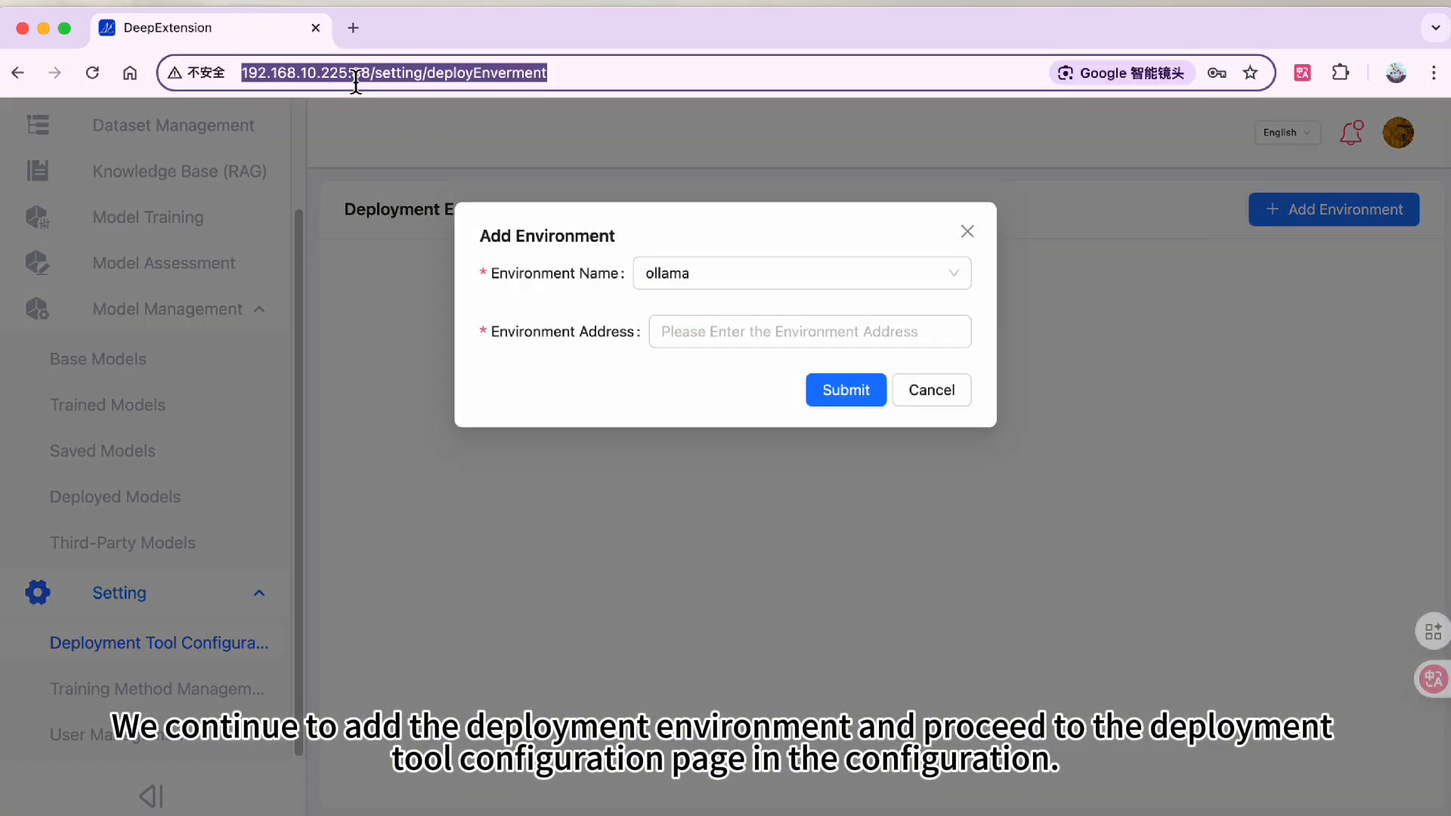
drag(349, 83, 280, 87)
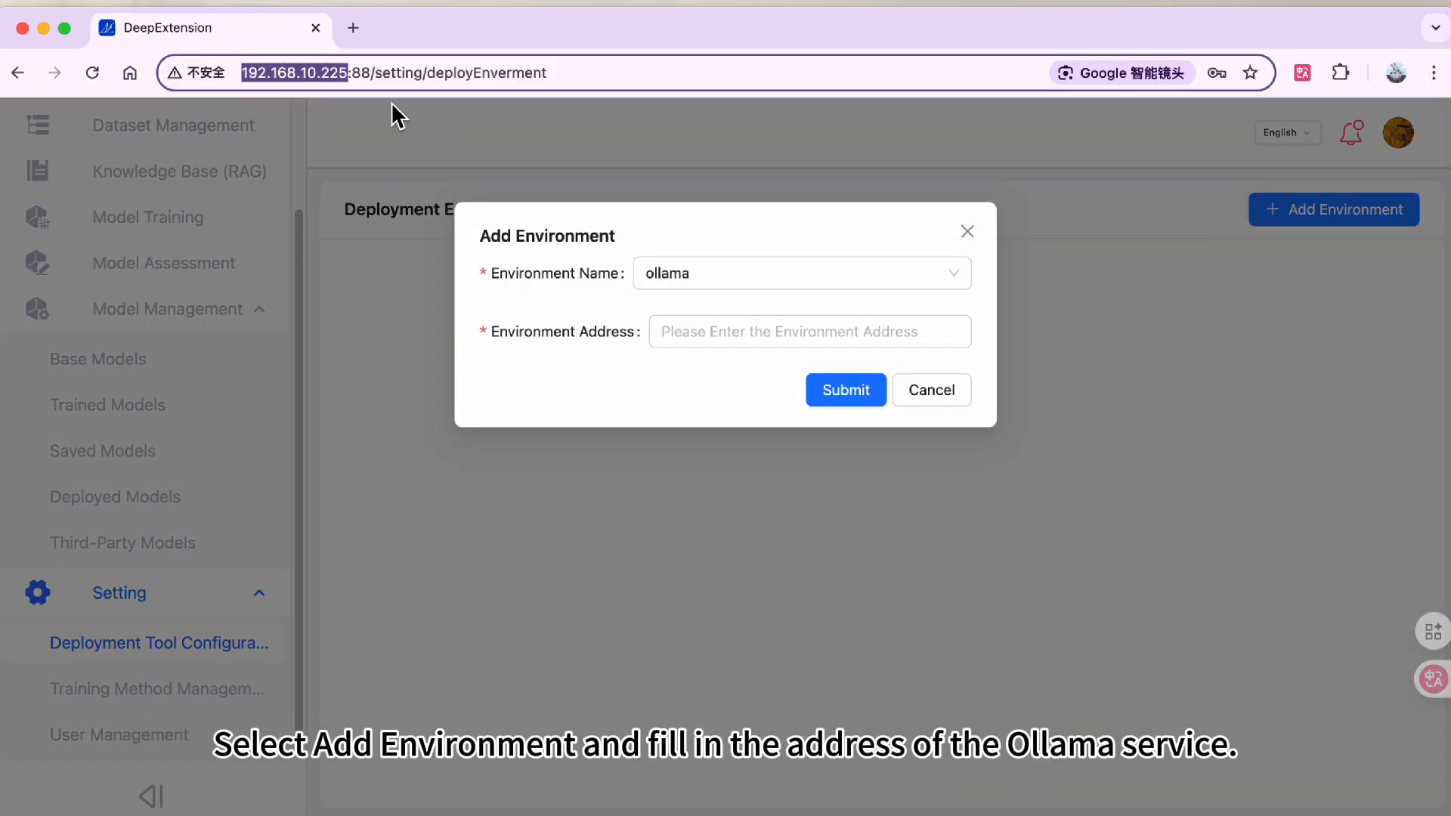
click(696, 323)
text(http://192.168.10.225/)
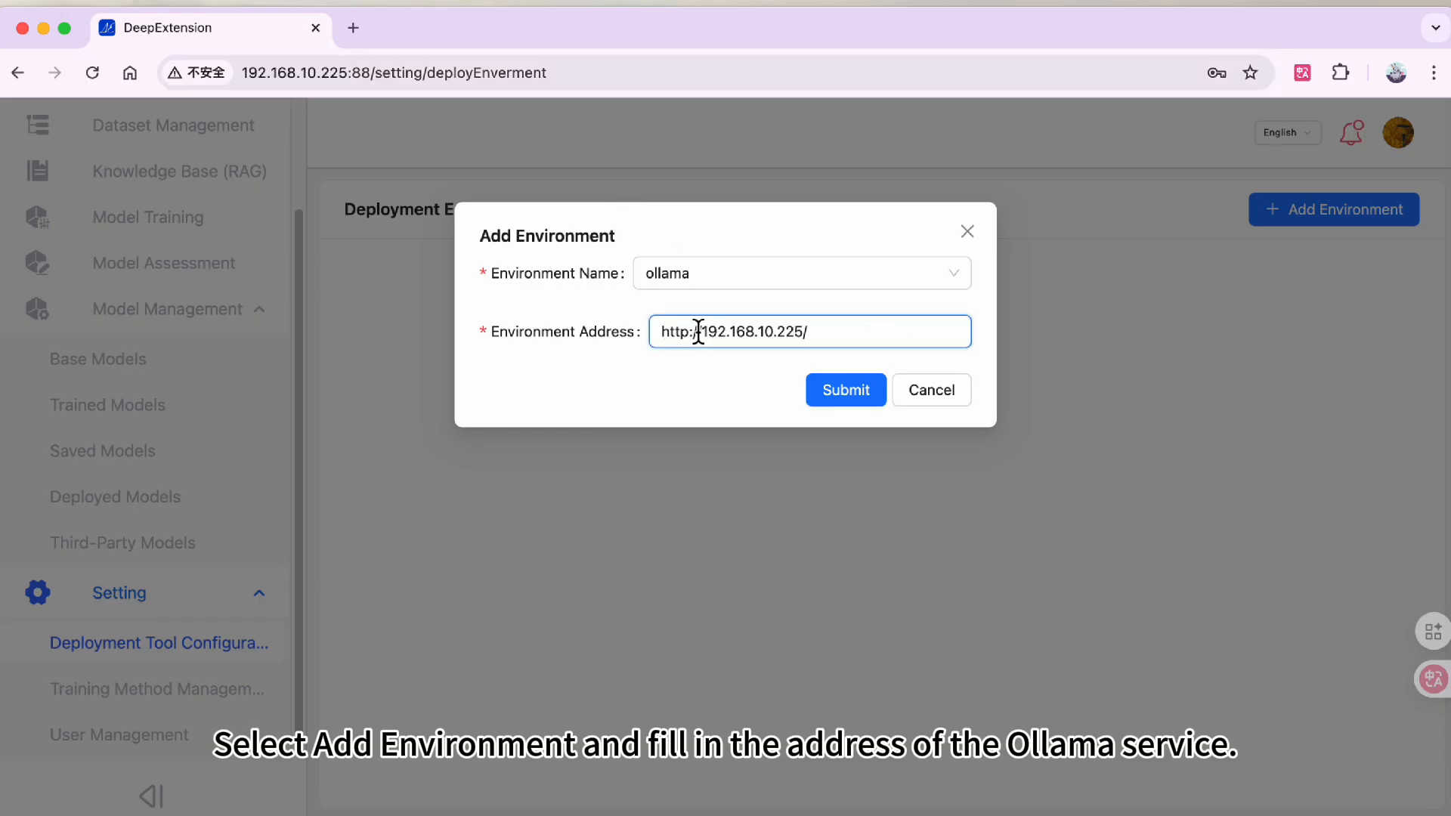
key(BackSpace)
key(BackSpace)
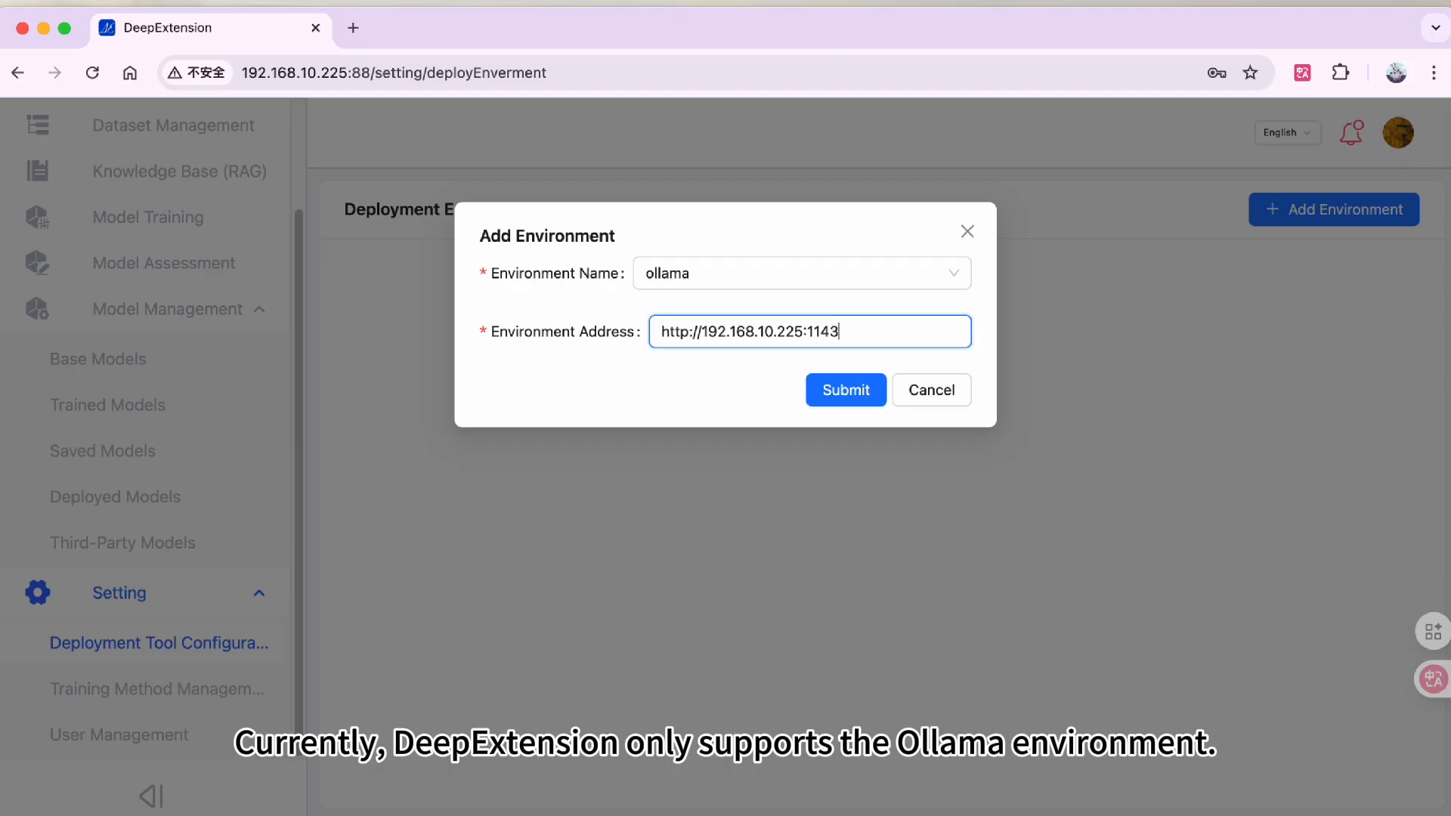
click(862, 408)
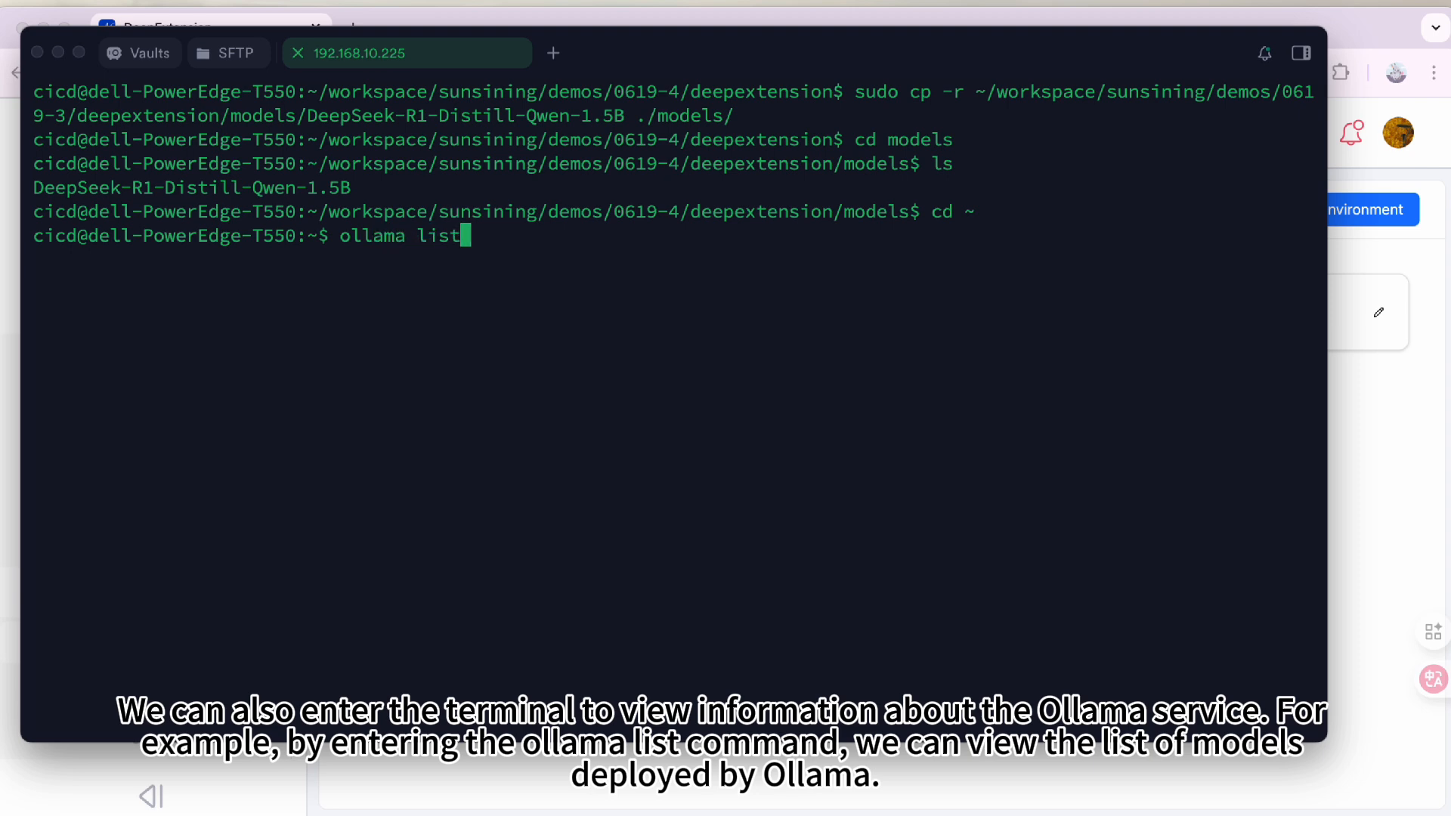
- Run ollama list in the server terminal to list models deployed by Ollama
key(Return)
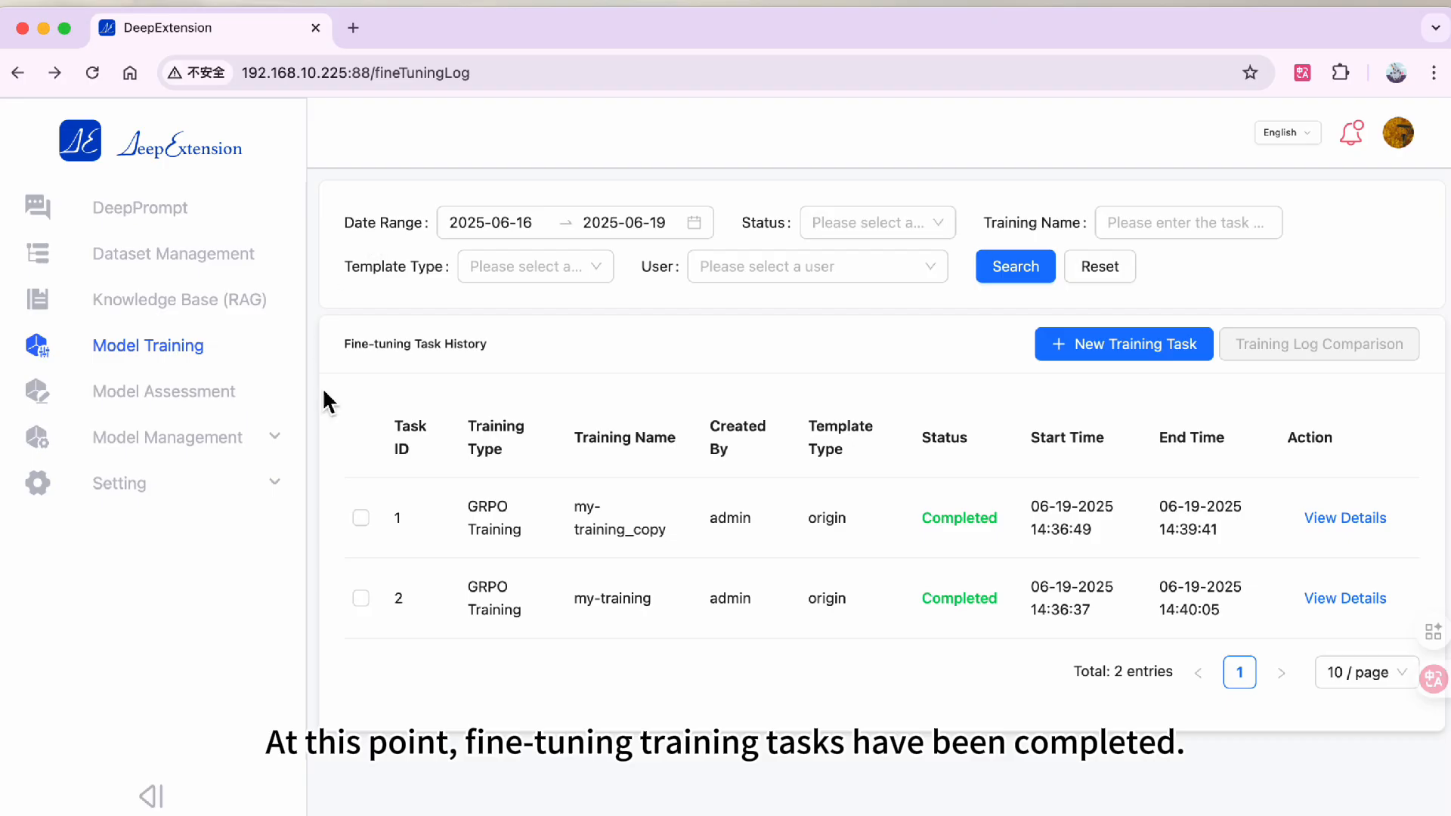
- Select both completed training tasks and compare their training logs, charts and hyperparameters
click(362, 519)
click(362, 600)
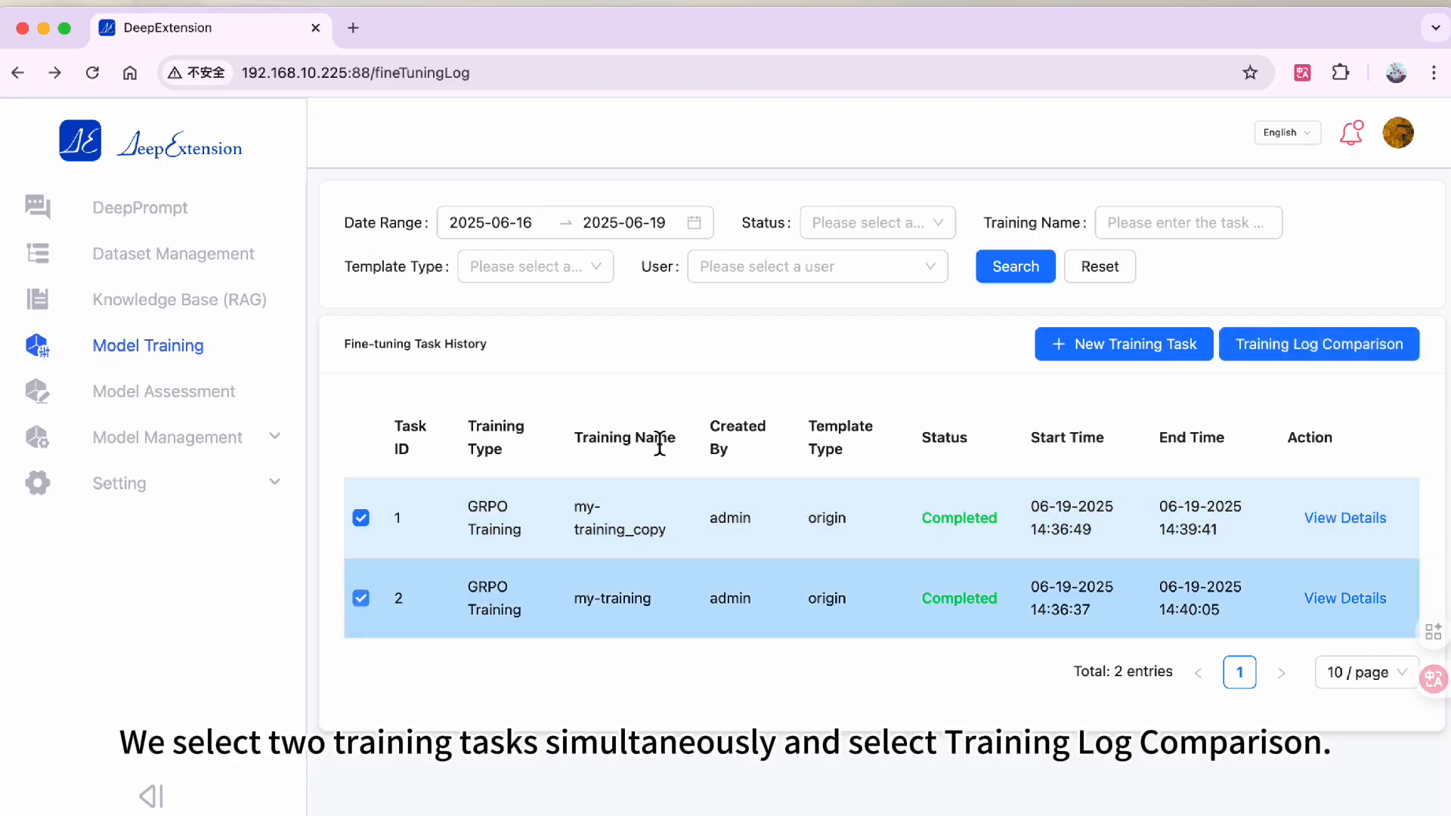
click(1305, 355)
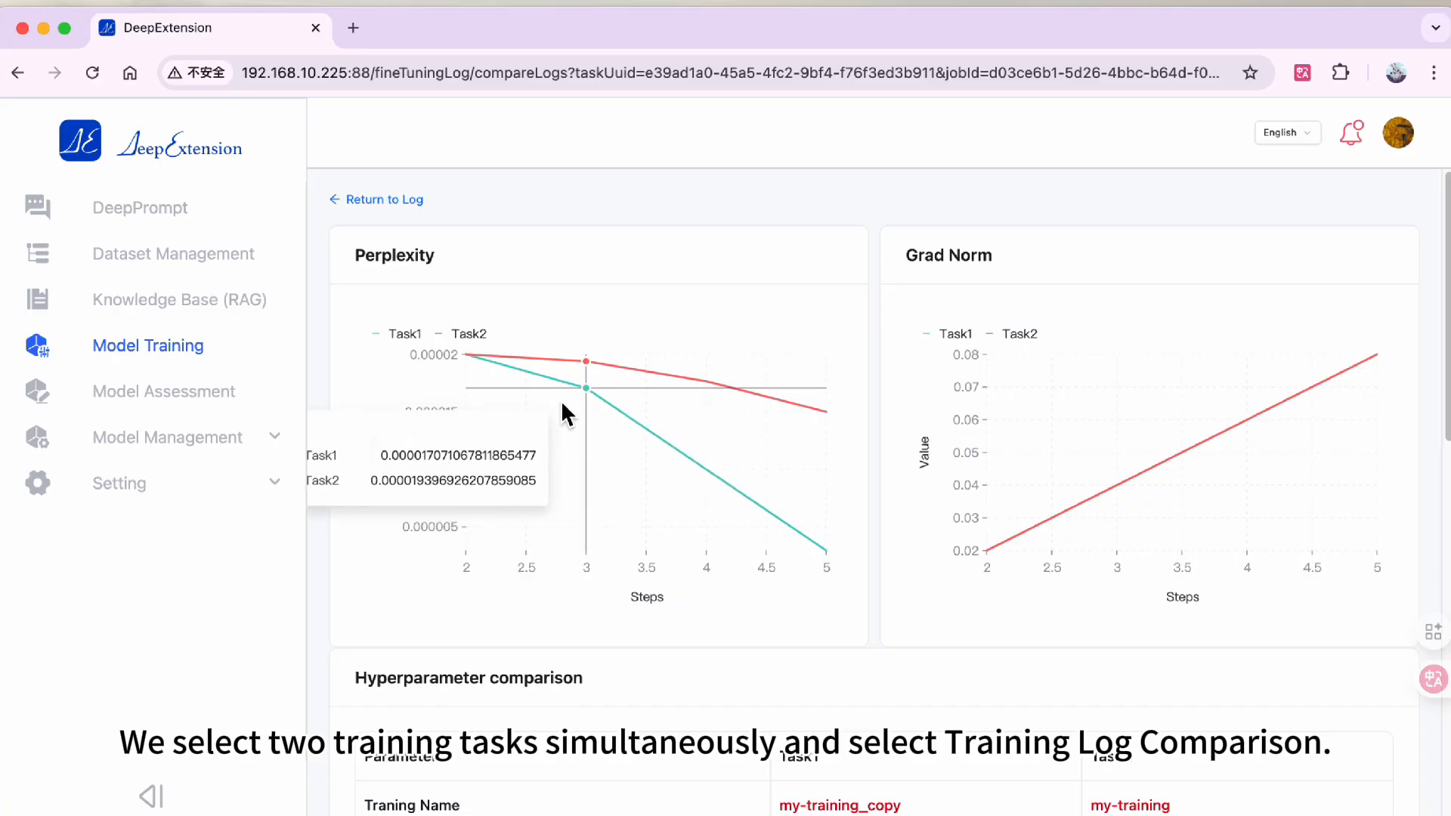
scroll(560, 400, down, 4)
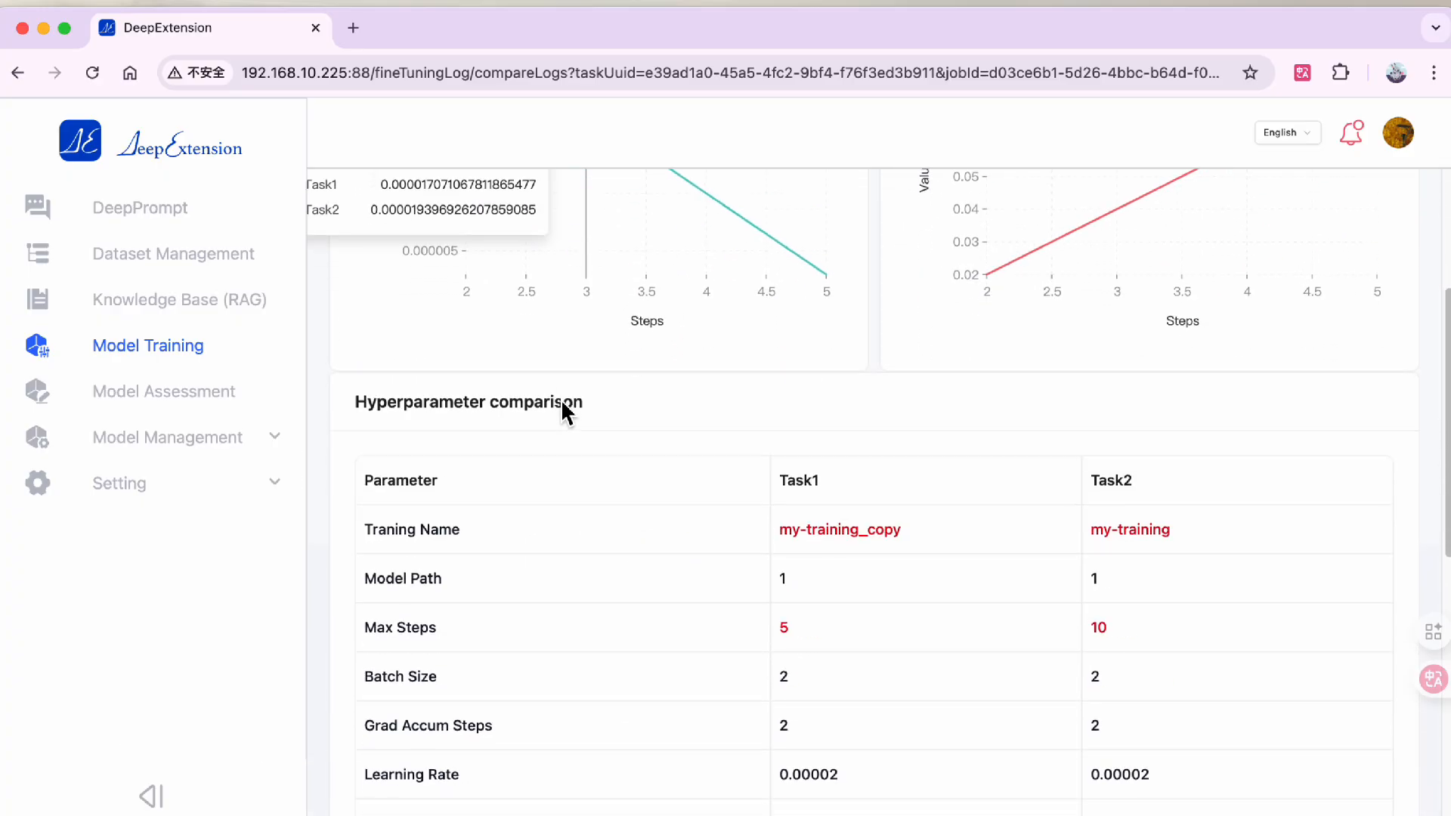
scroll(562, 404, down, 3)
scroll(562, 404, down, 4)
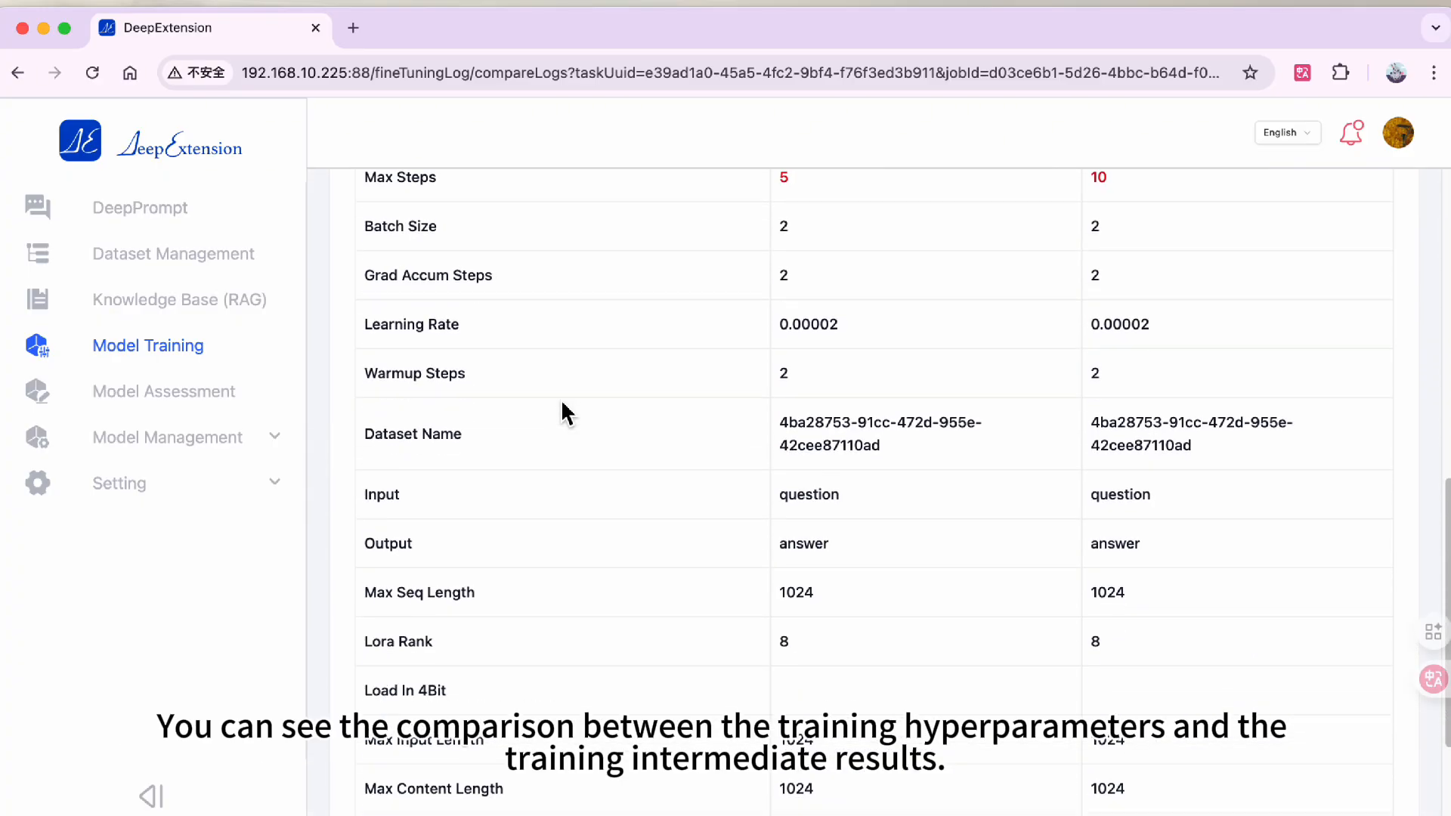
scroll(563, 404, down, 2)
scroll(562, 408, up, 15)
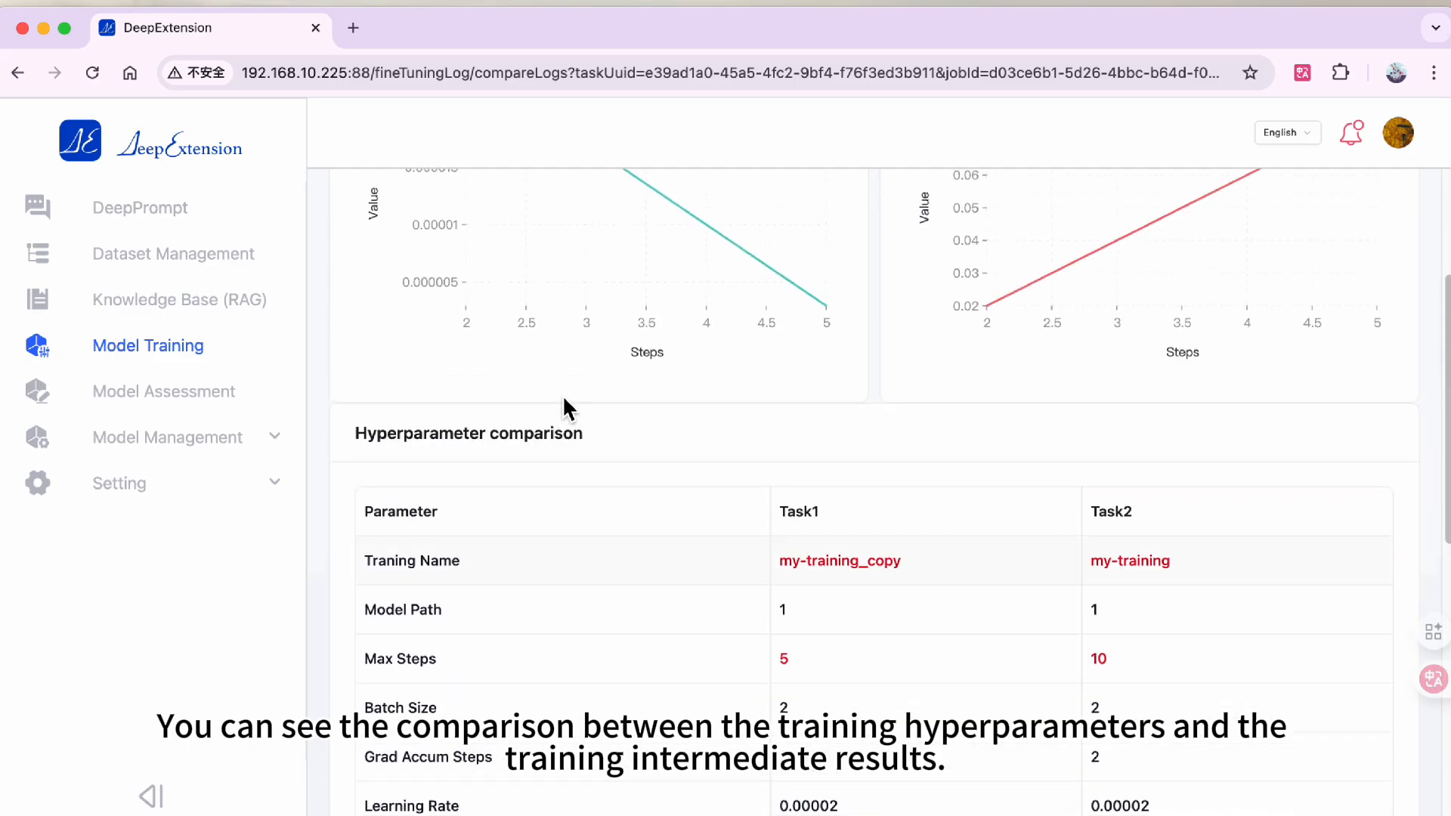
- Review the full Task Log of the my-training_copy task
click(396, 198)
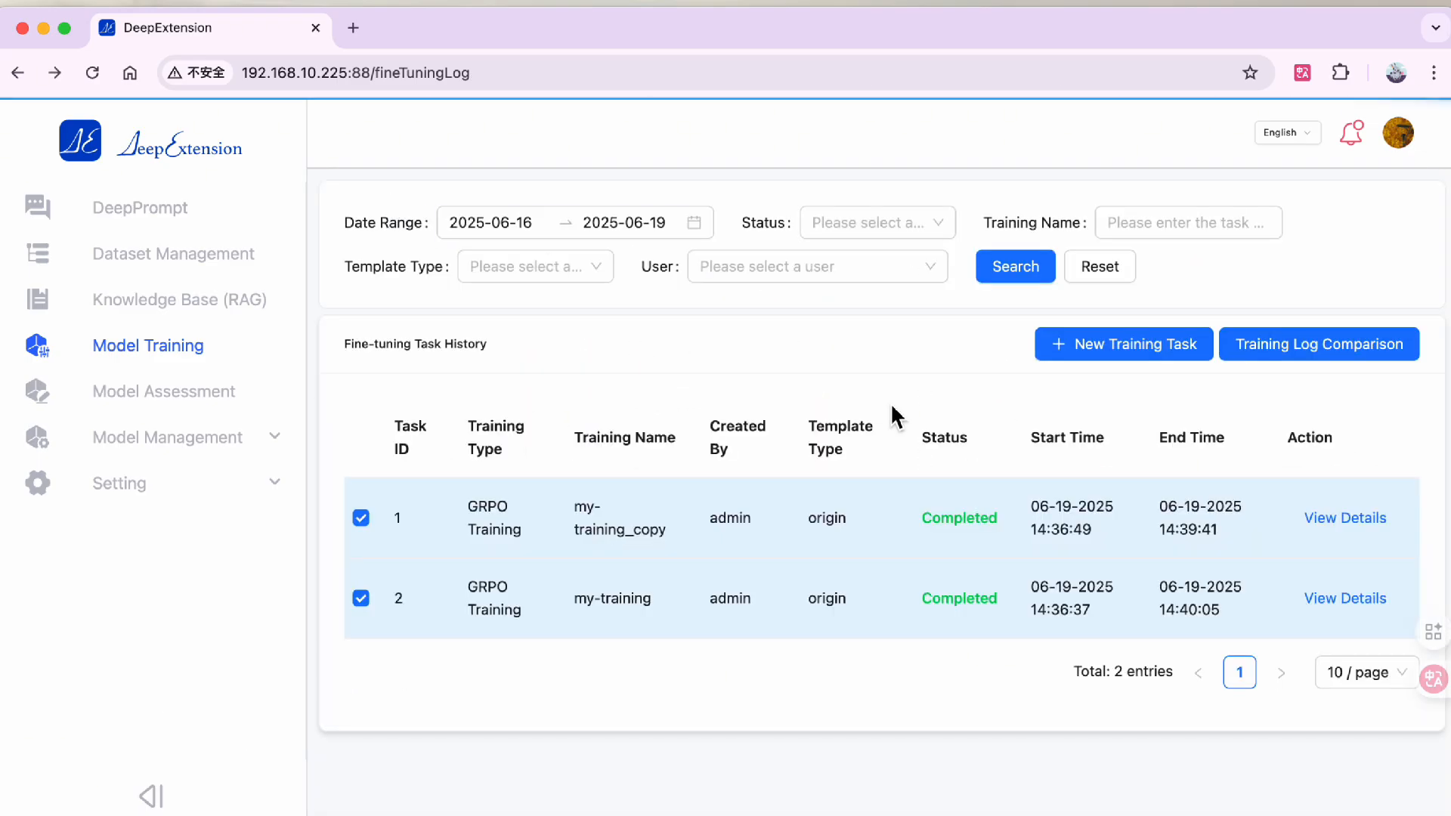
click(1329, 517)
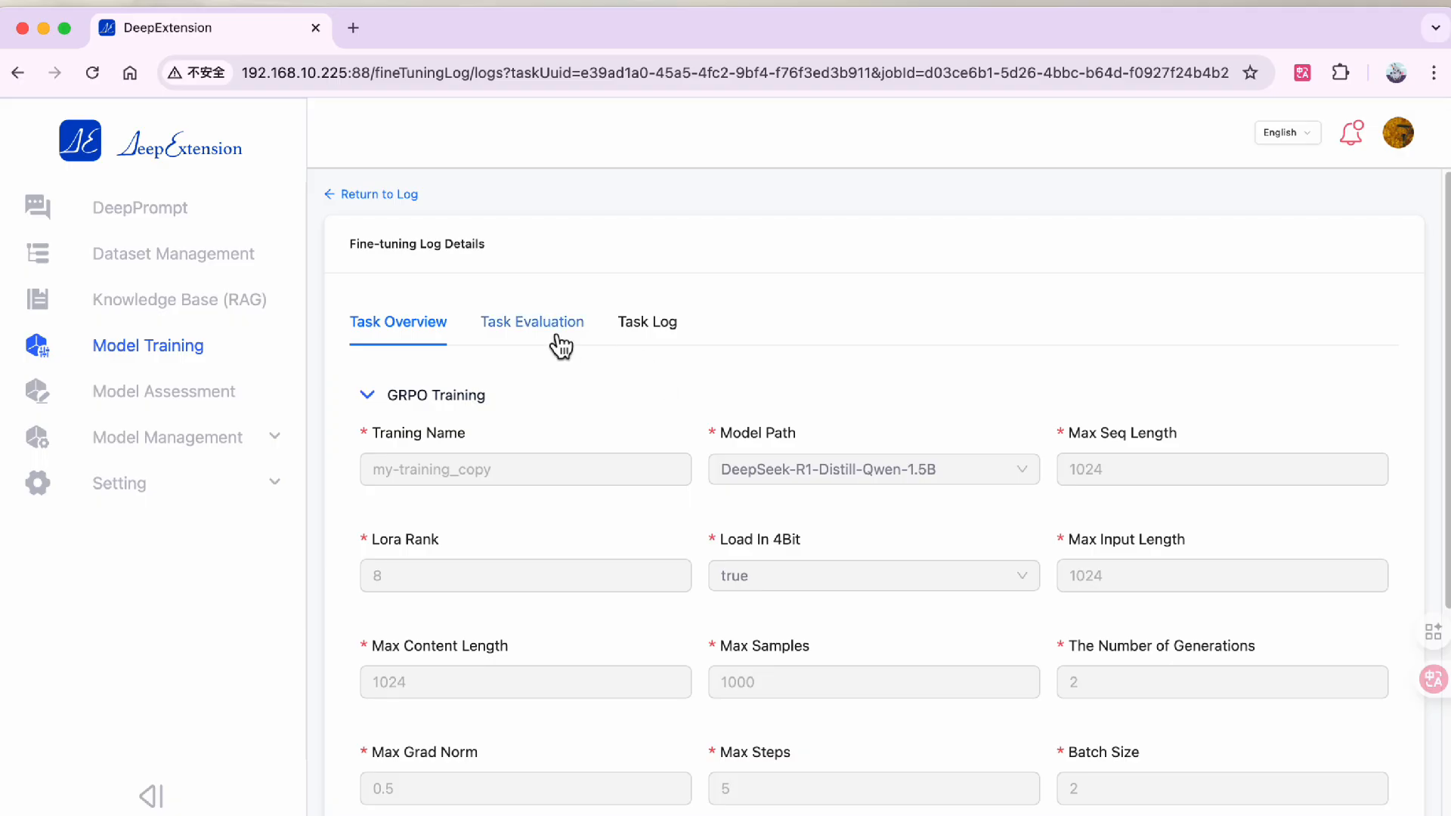
click(635, 333)
scroll(618, 352, down, 5)
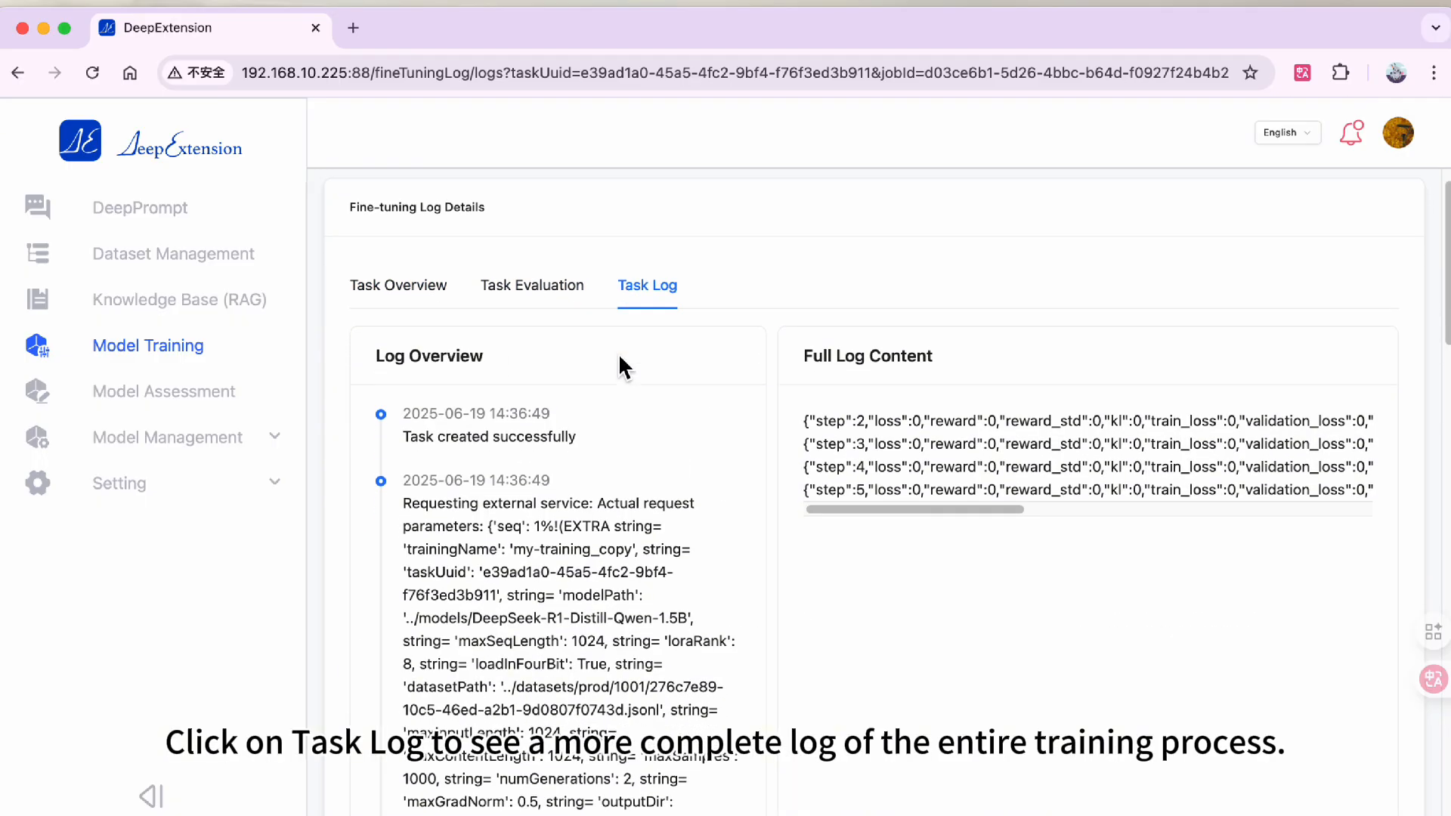
scroll(618, 353, down, 19)
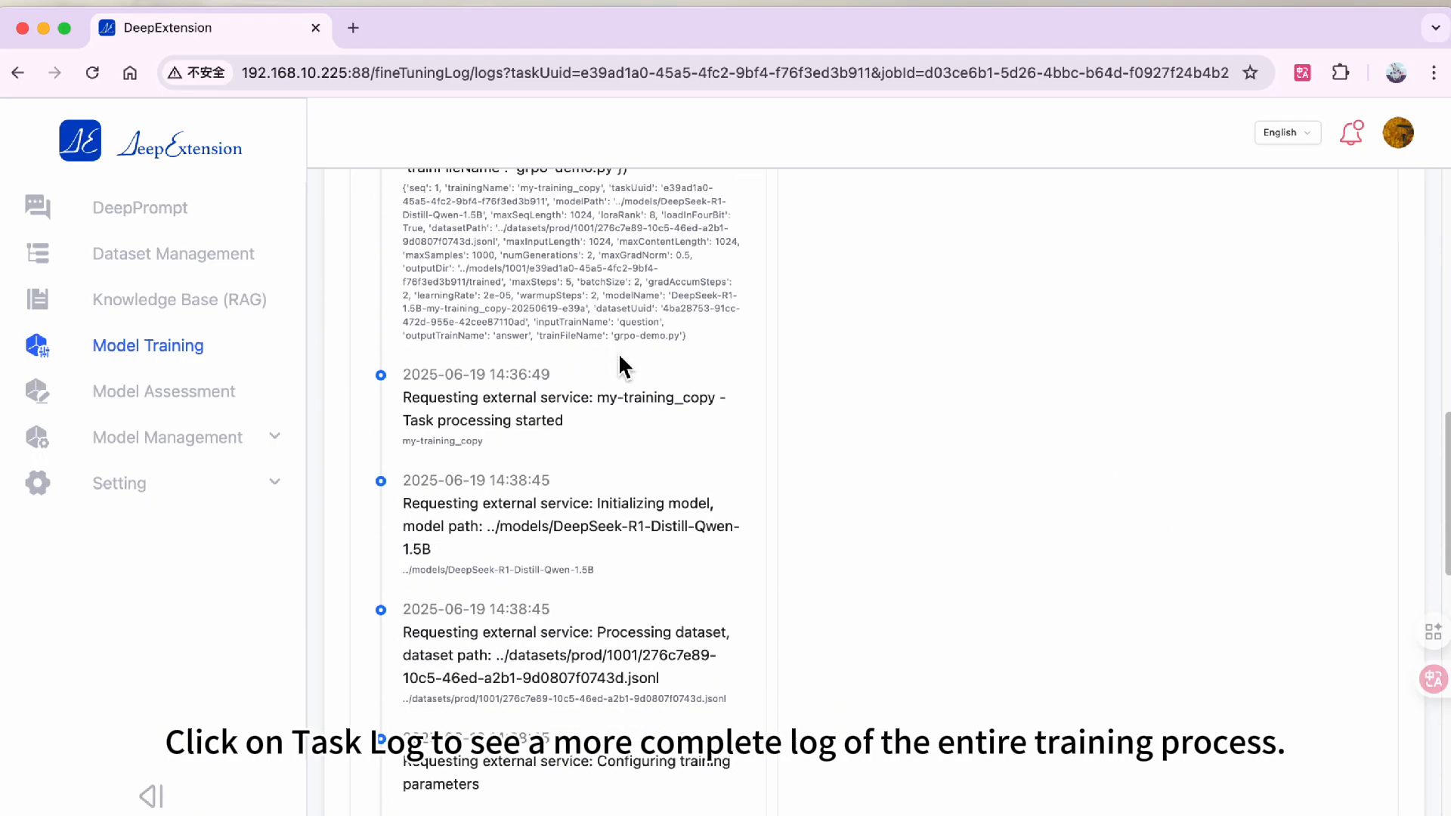
scroll(620, 357, down, 3)
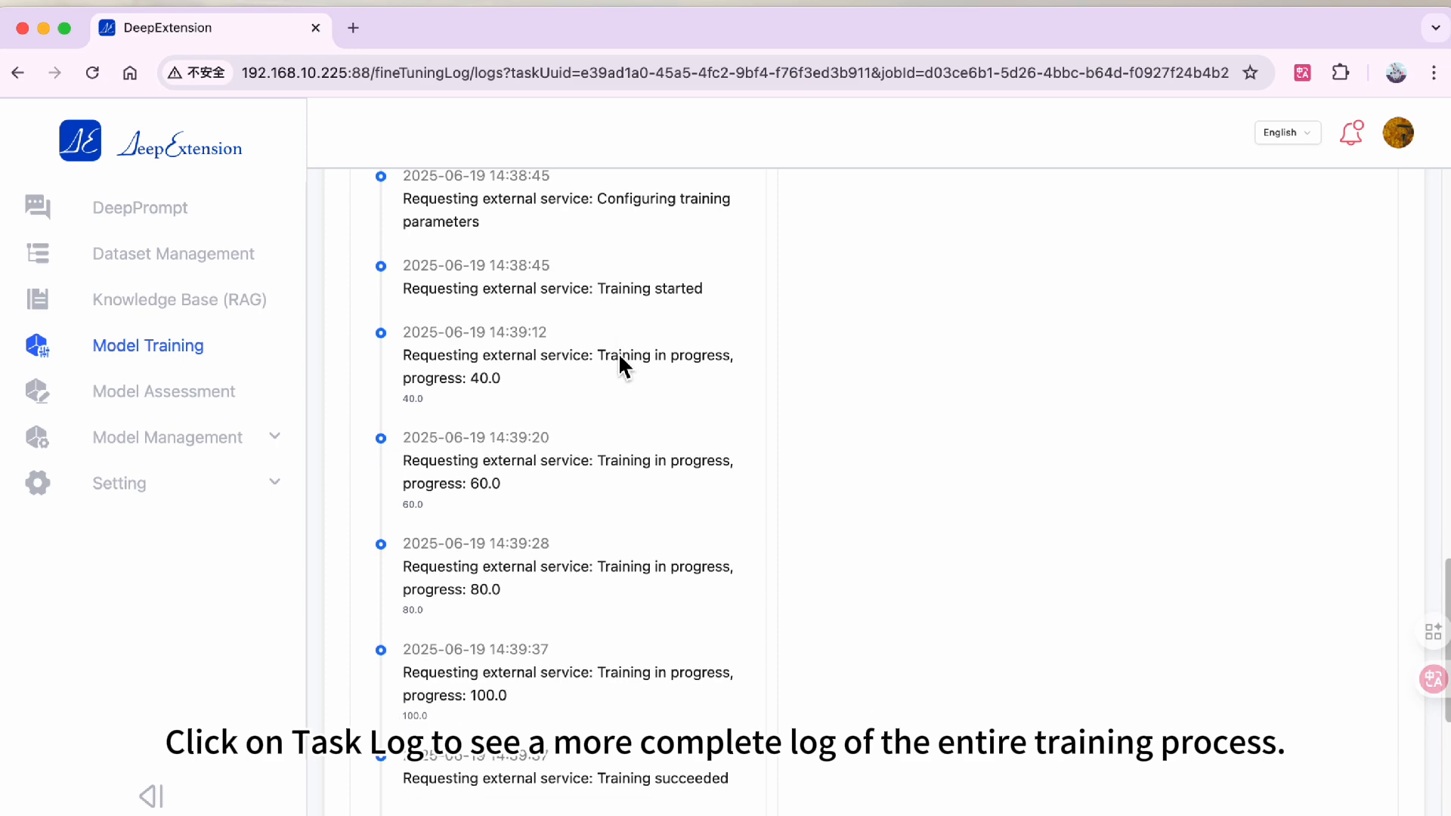
scroll(620, 367, down, 2)
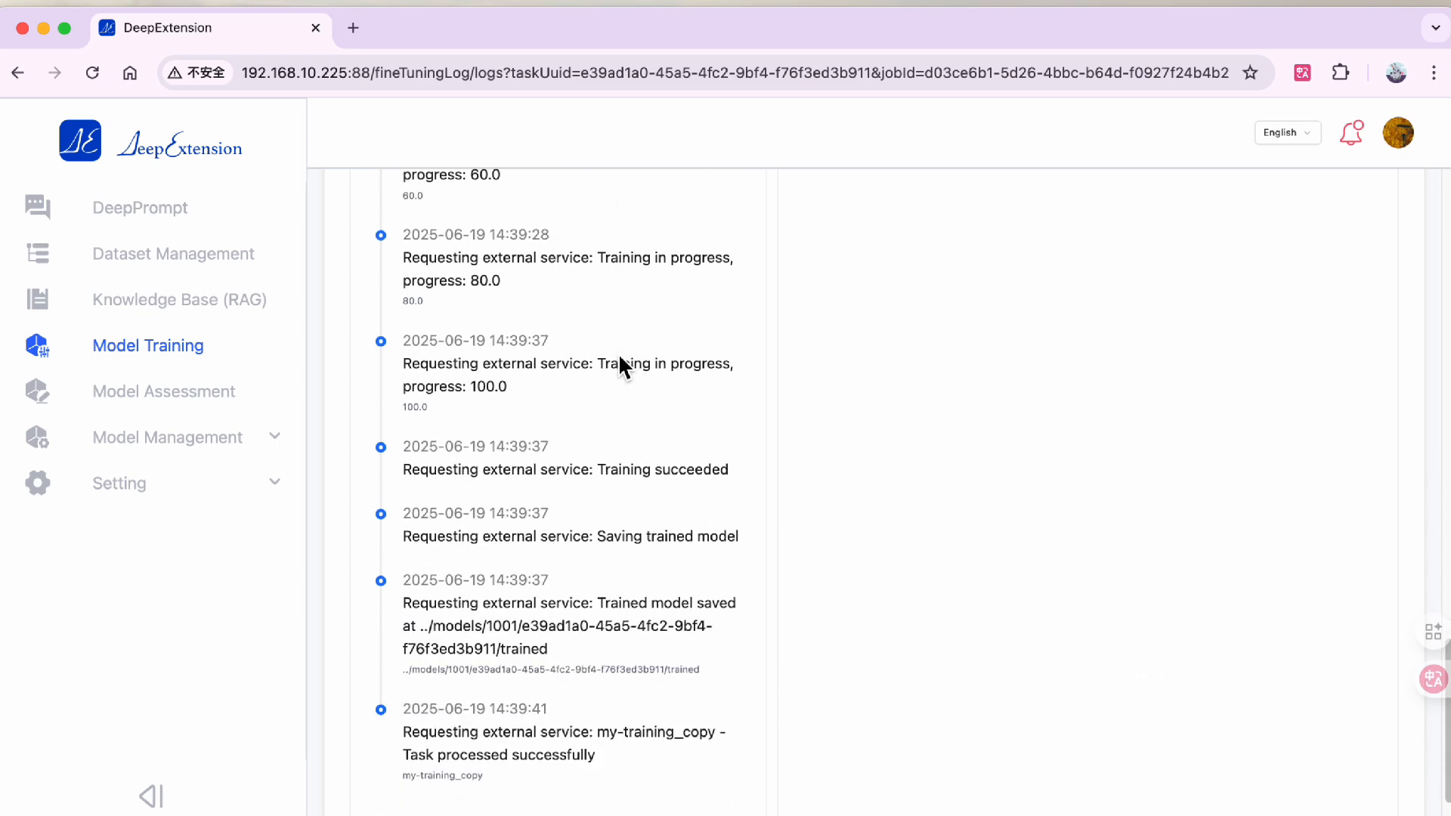
- Save the my-training_copy trained model by running the Save Model task with its default parameters
click(177, 451)
click(182, 543)
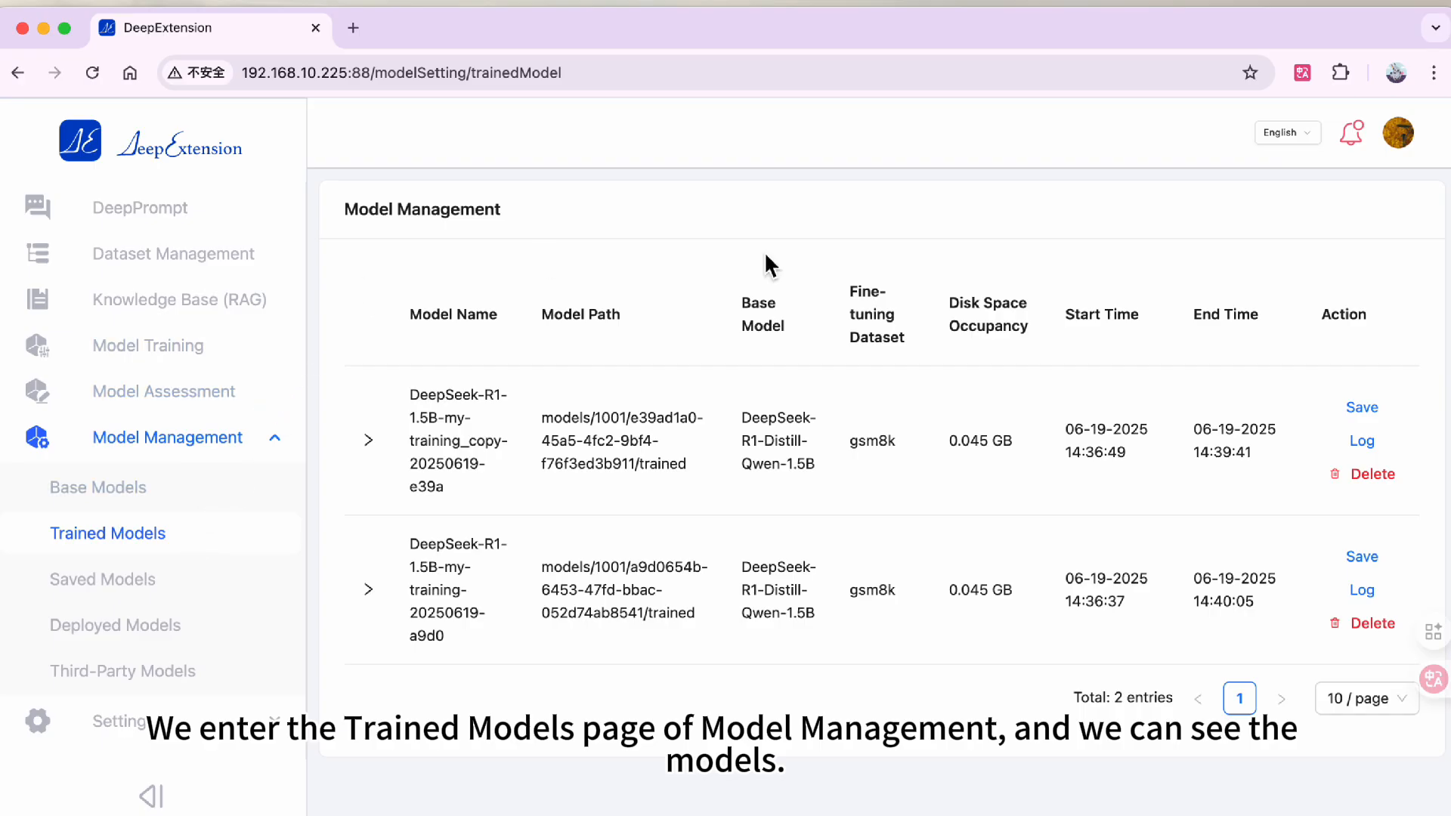
click(1359, 411)
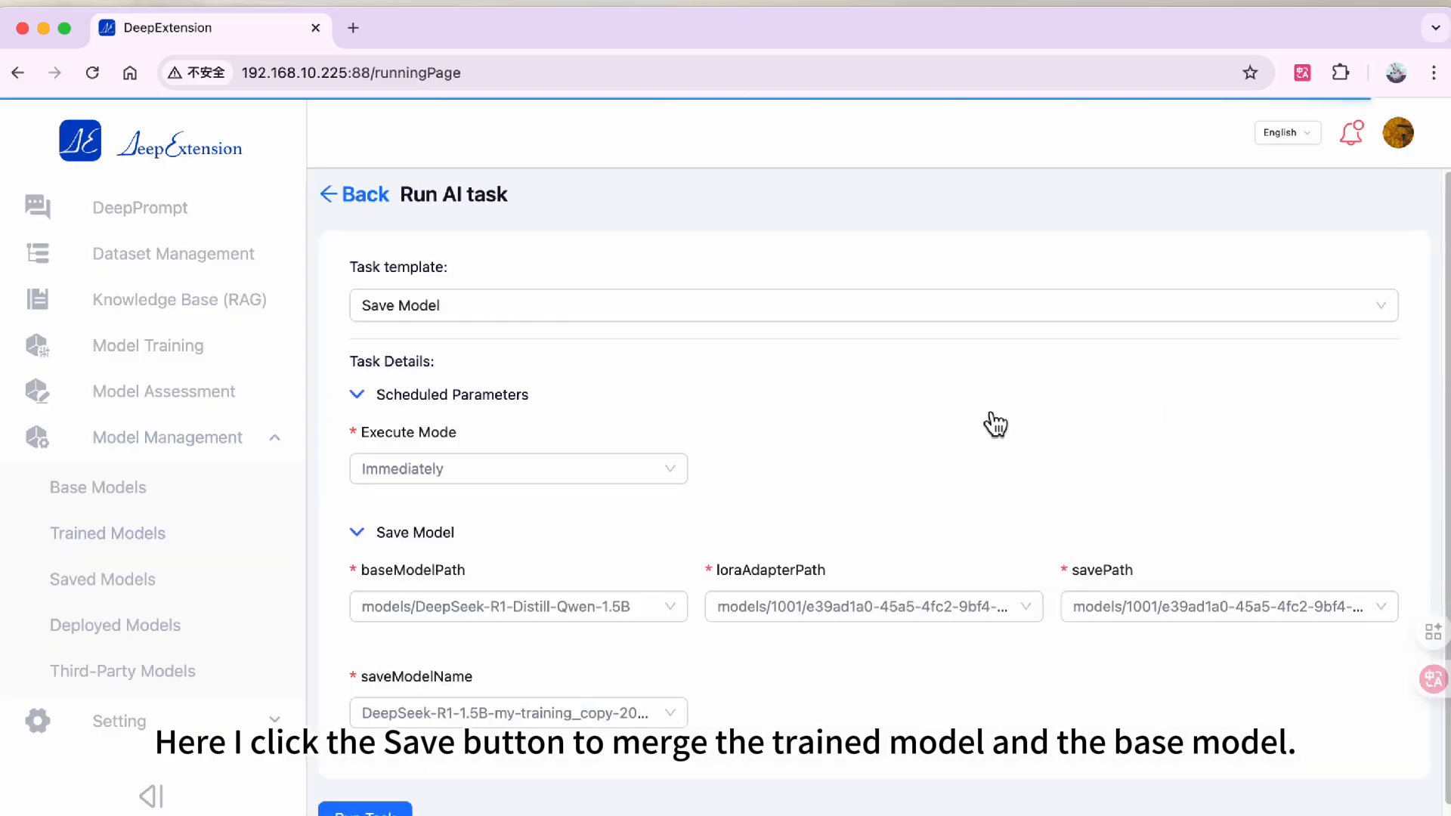
click(370, 805)
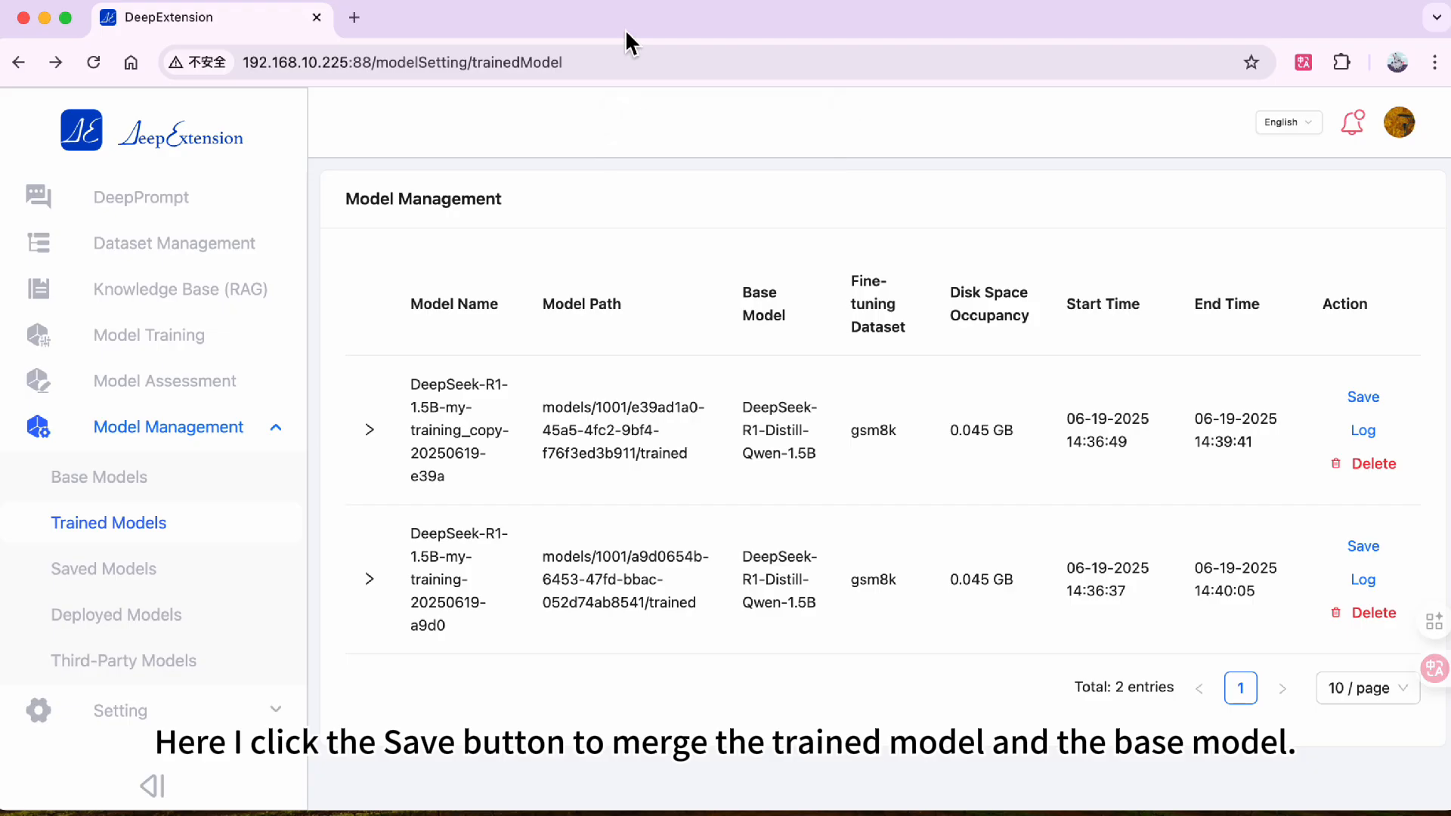
- Review the model saving log of the my-training_copy trained model
click(1367, 434)
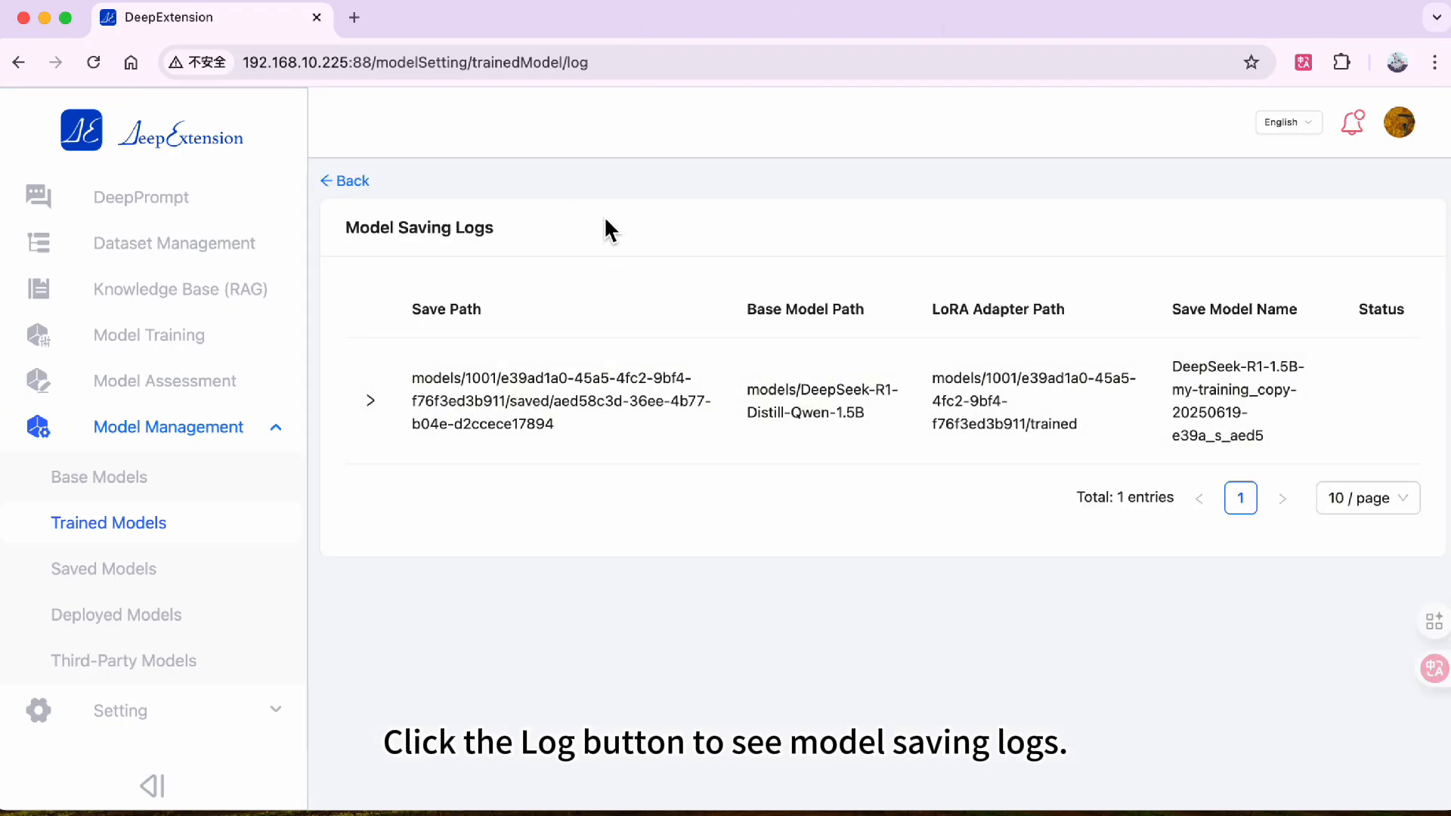
click(383, 408)
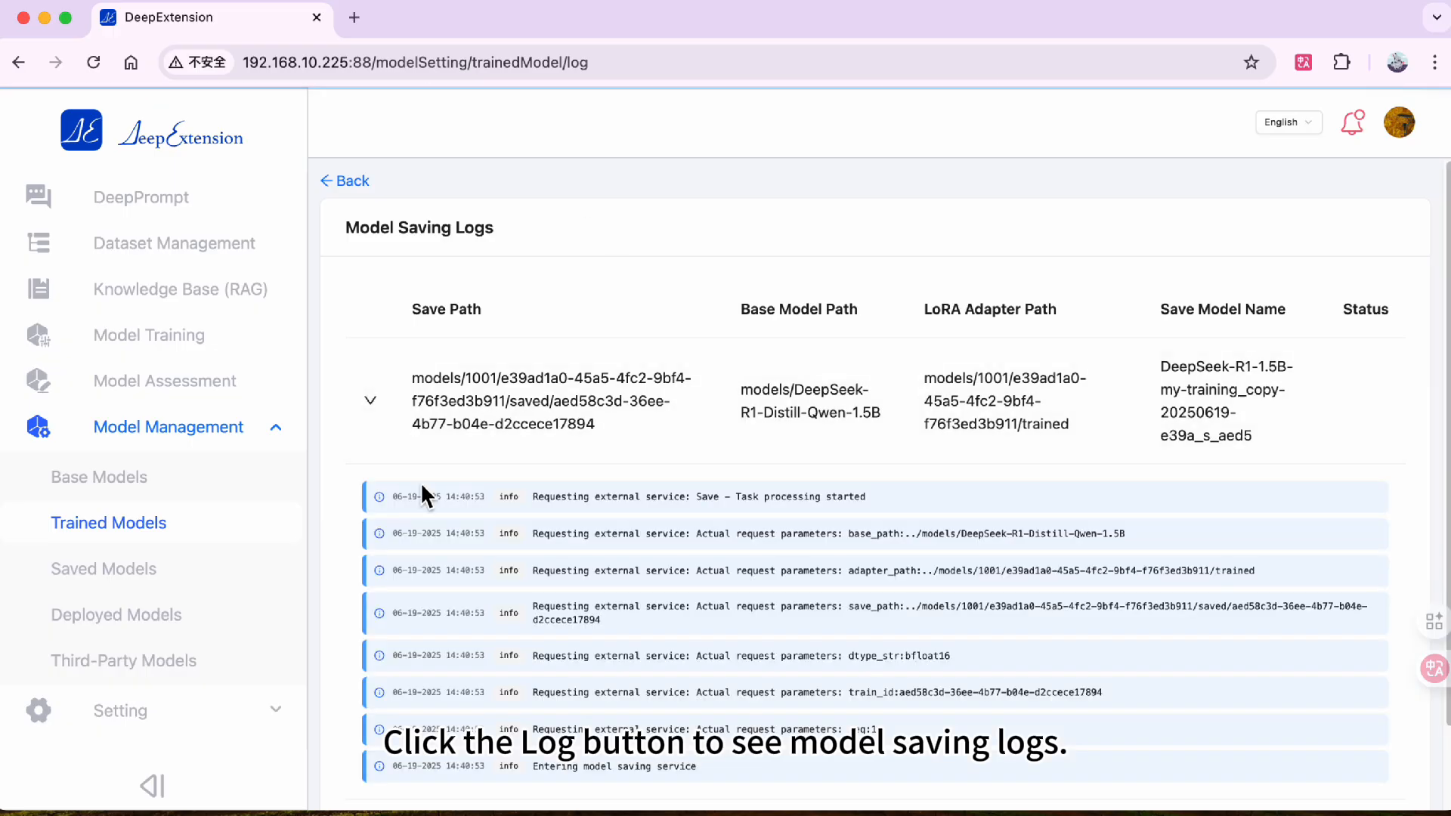
scroll(423, 487, down, 2)
scroll(431, 497, up, 1)
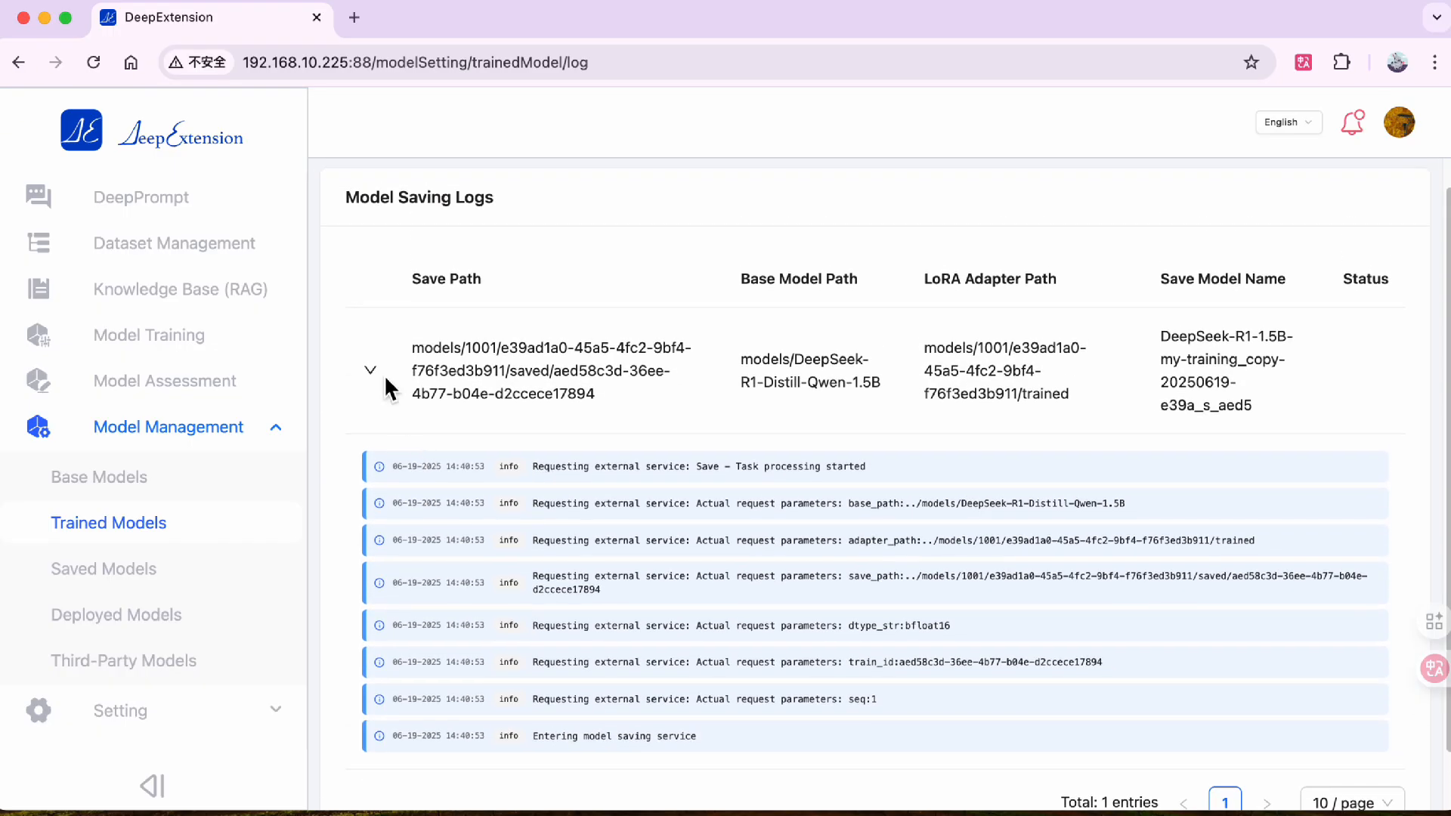
click(384, 372)
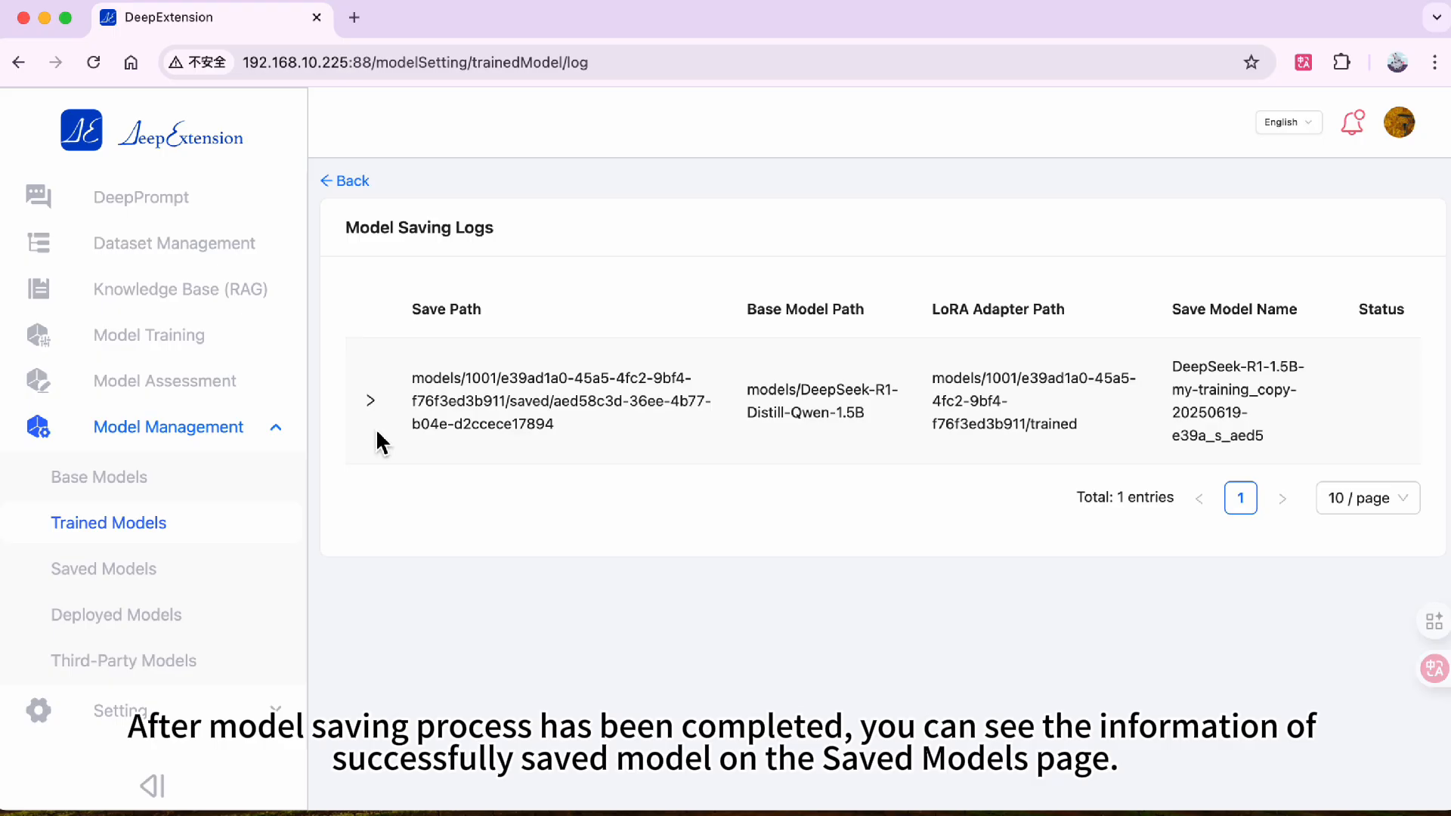
click(97, 59)
click(373, 405)
scroll(405, 455, down, 5)
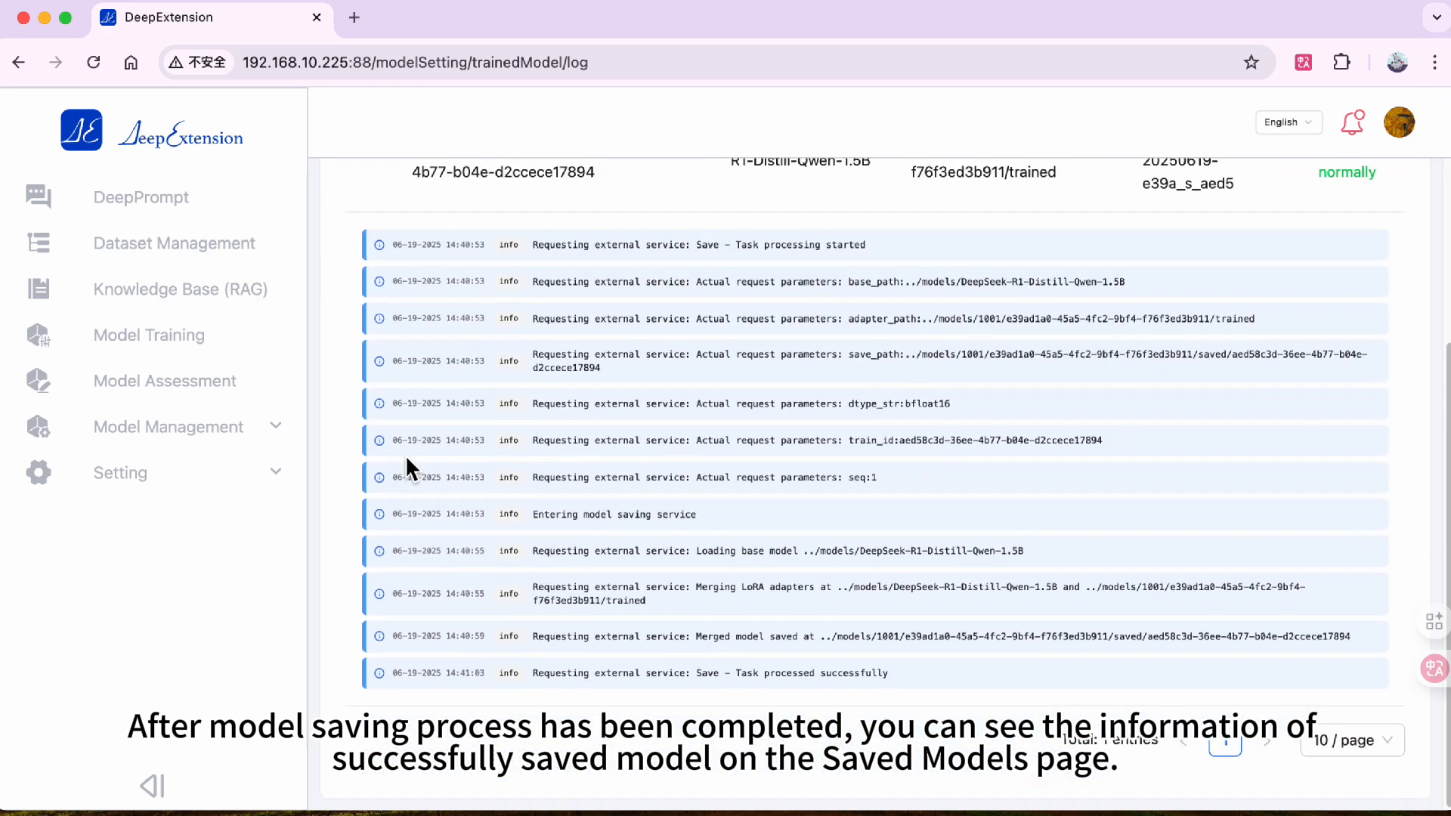
scroll(405, 455, up, 1)
- Deploy the saved my-training_copy model to the ollama environment immediately with no quantization
click(161, 429)
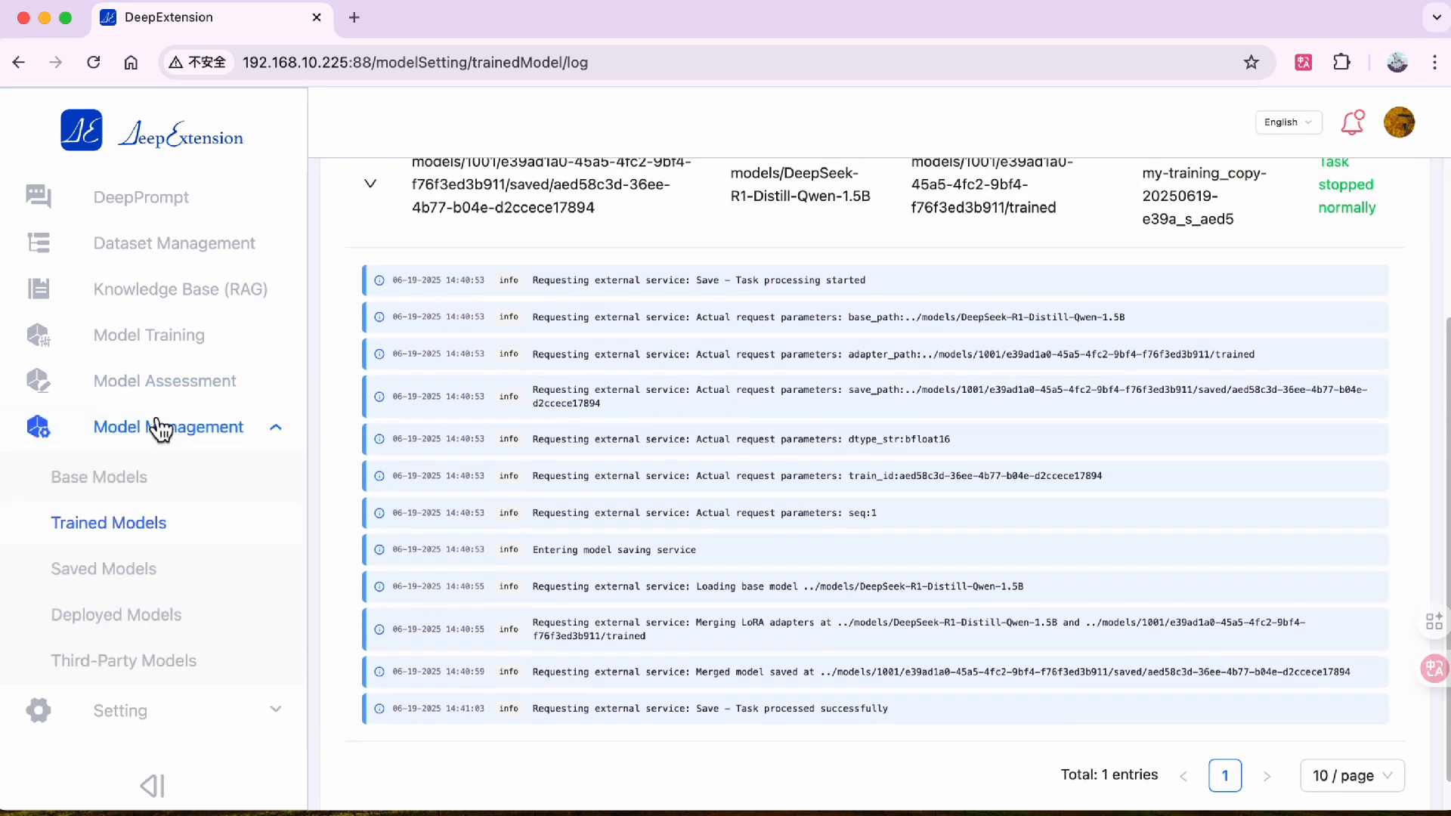
click(152, 569)
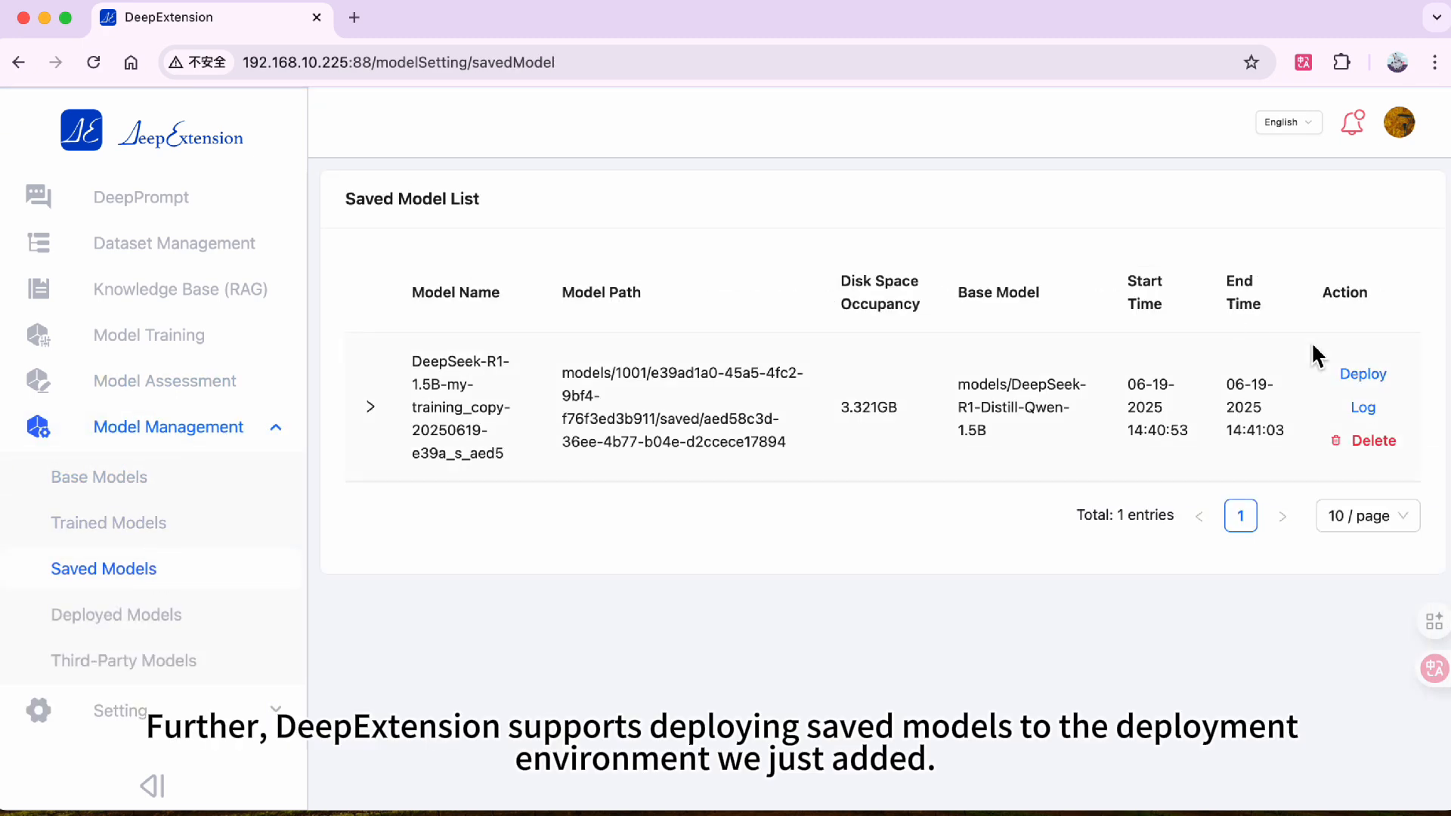
click(1363, 378)
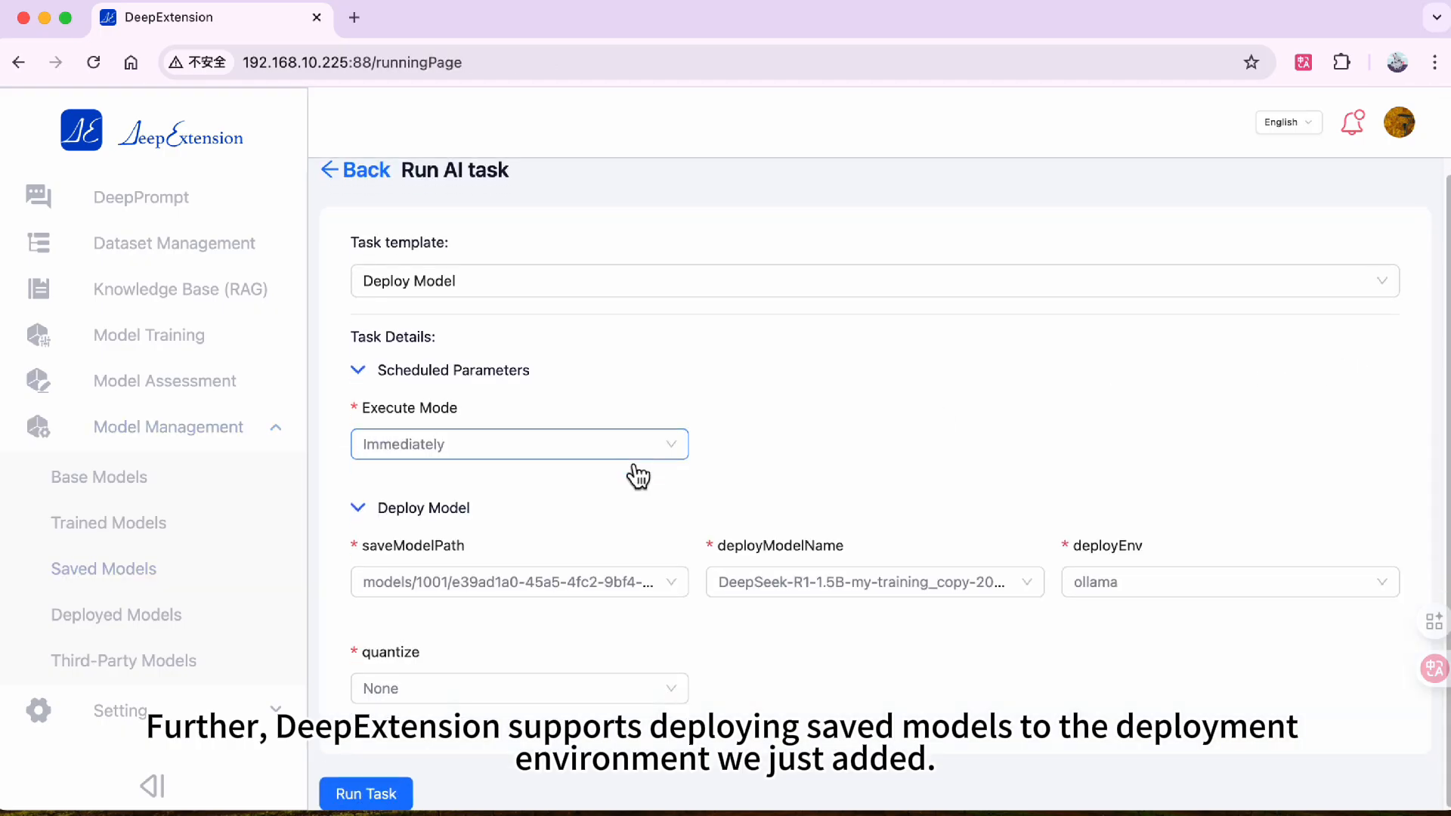
click(401, 794)
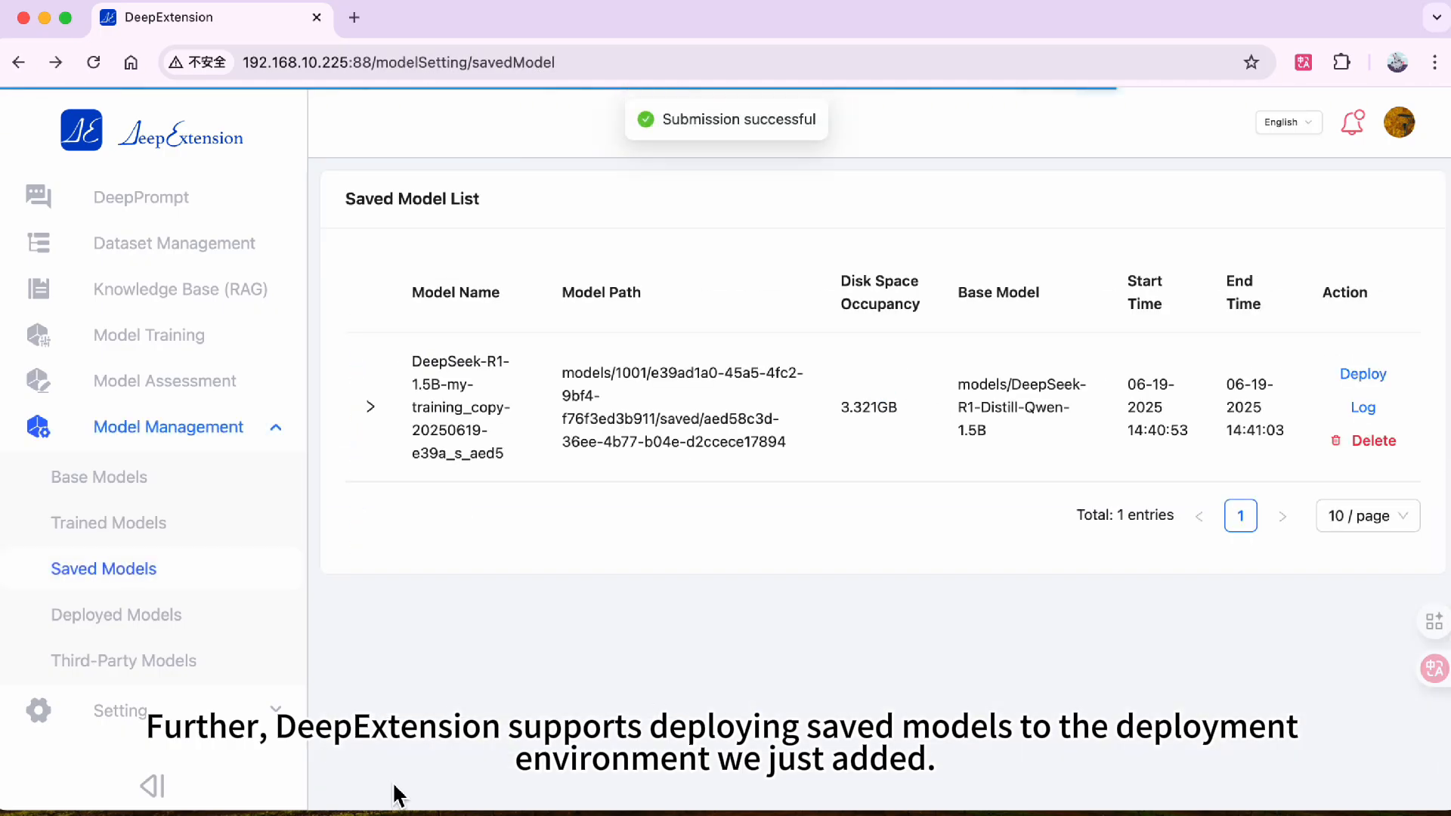
- Open and review the model deploying log of the saved model
click(1383, 412)
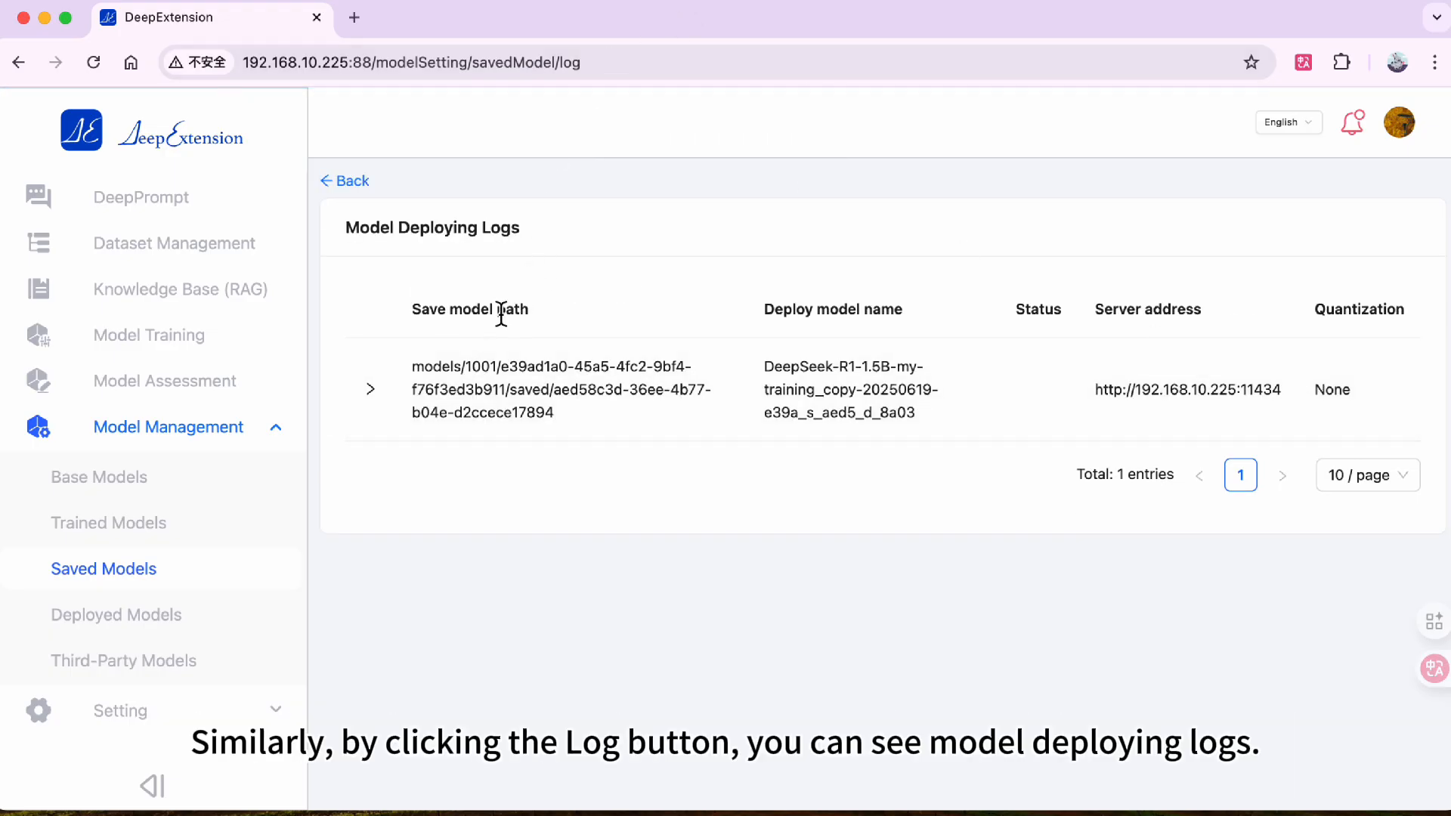
click(381, 390)
scroll(407, 418, down, 3)
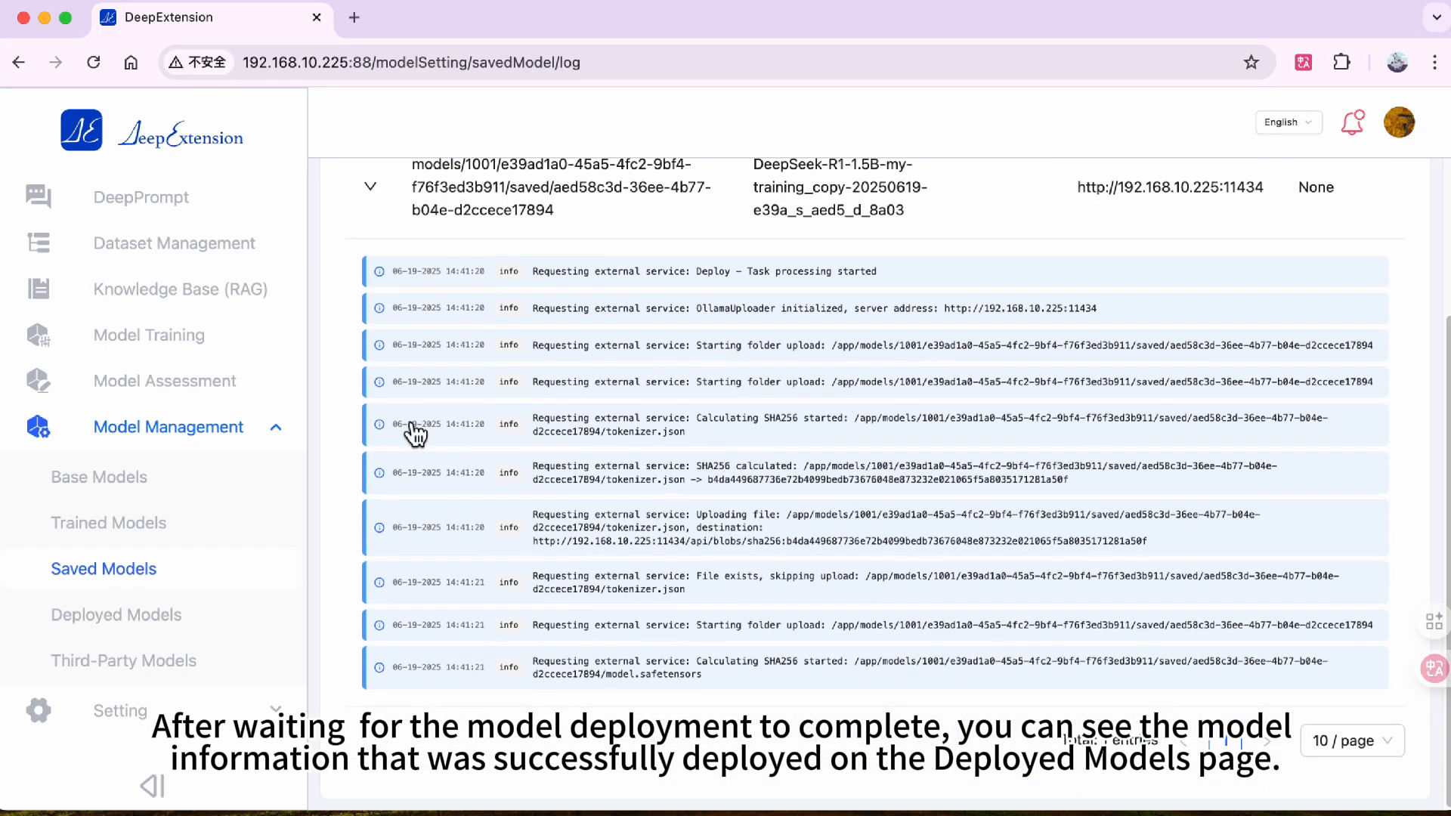
scroll(417, 435, up, 1)
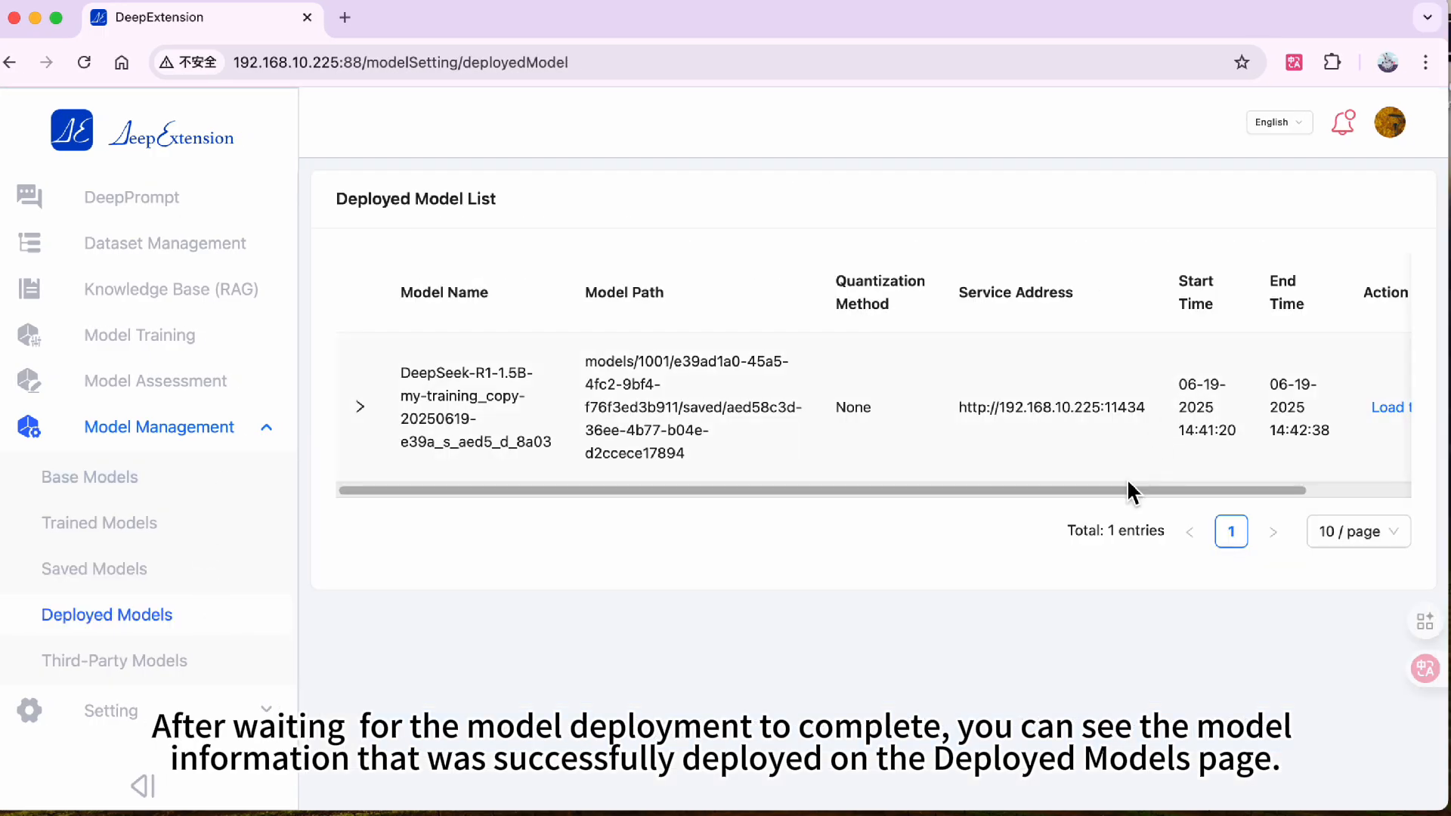
drag(1127, 488, 1270, 457)
click(1298, 409)
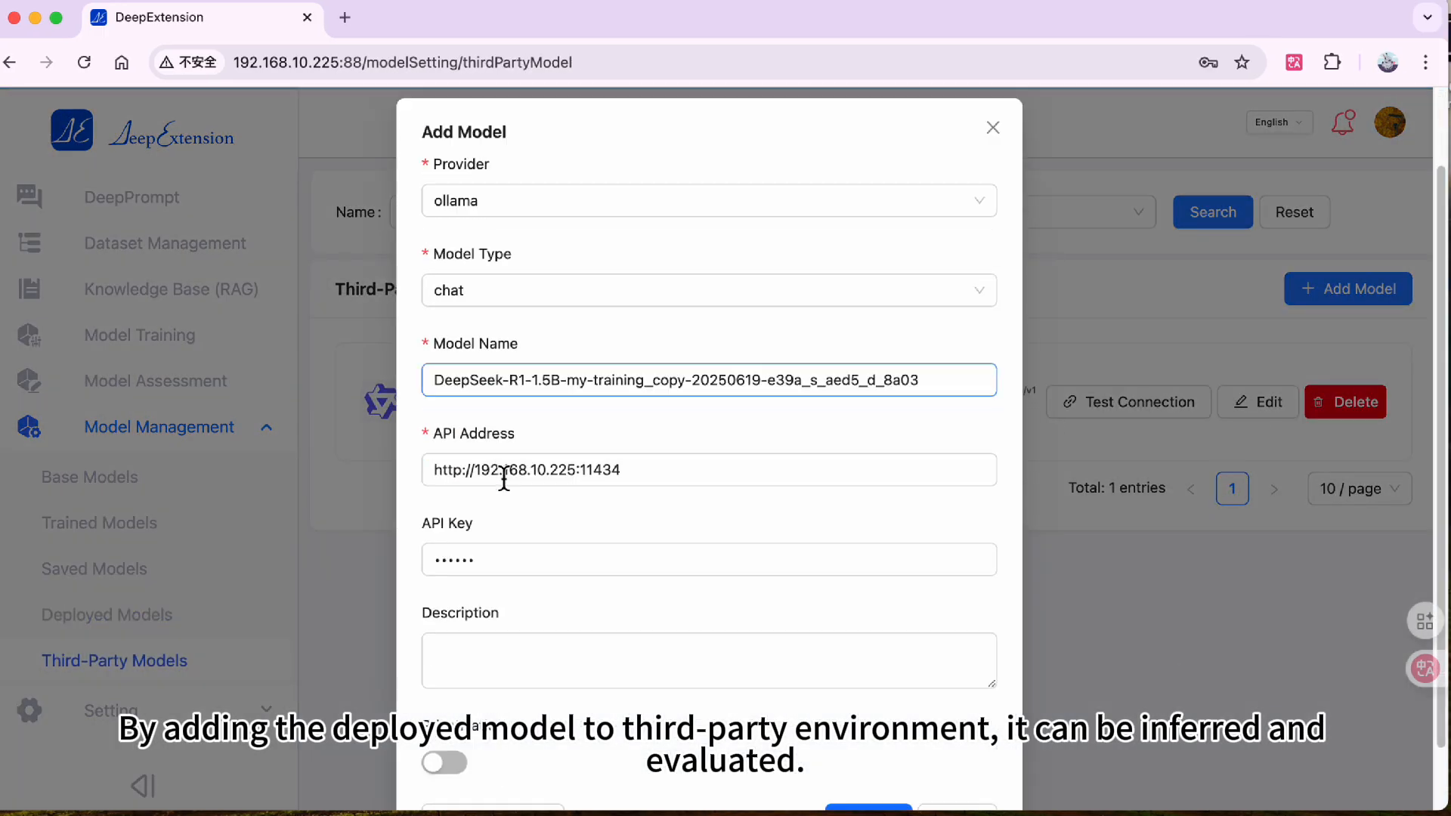
scroll(502, 474, down, 2)
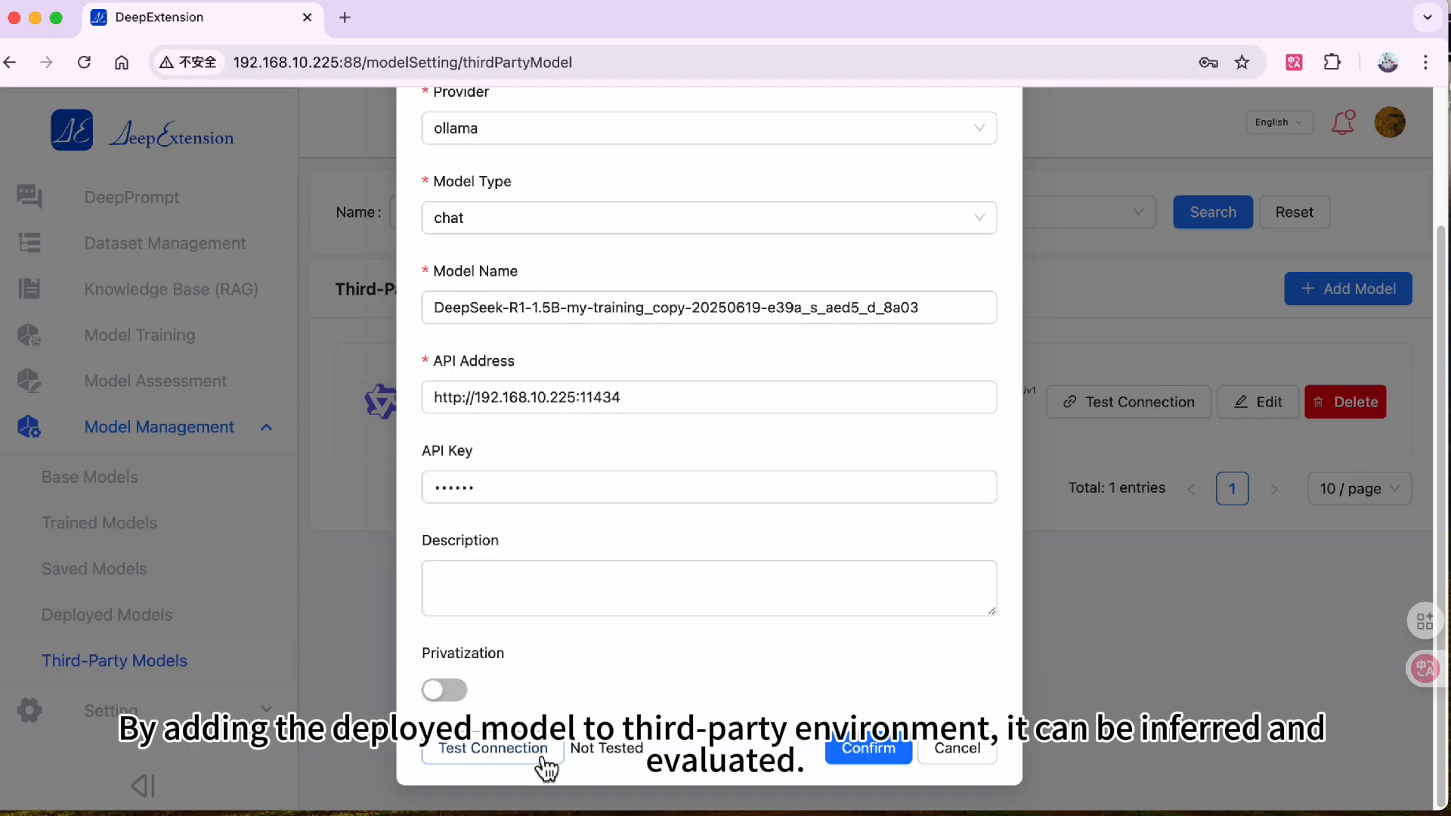
click(685, 411)
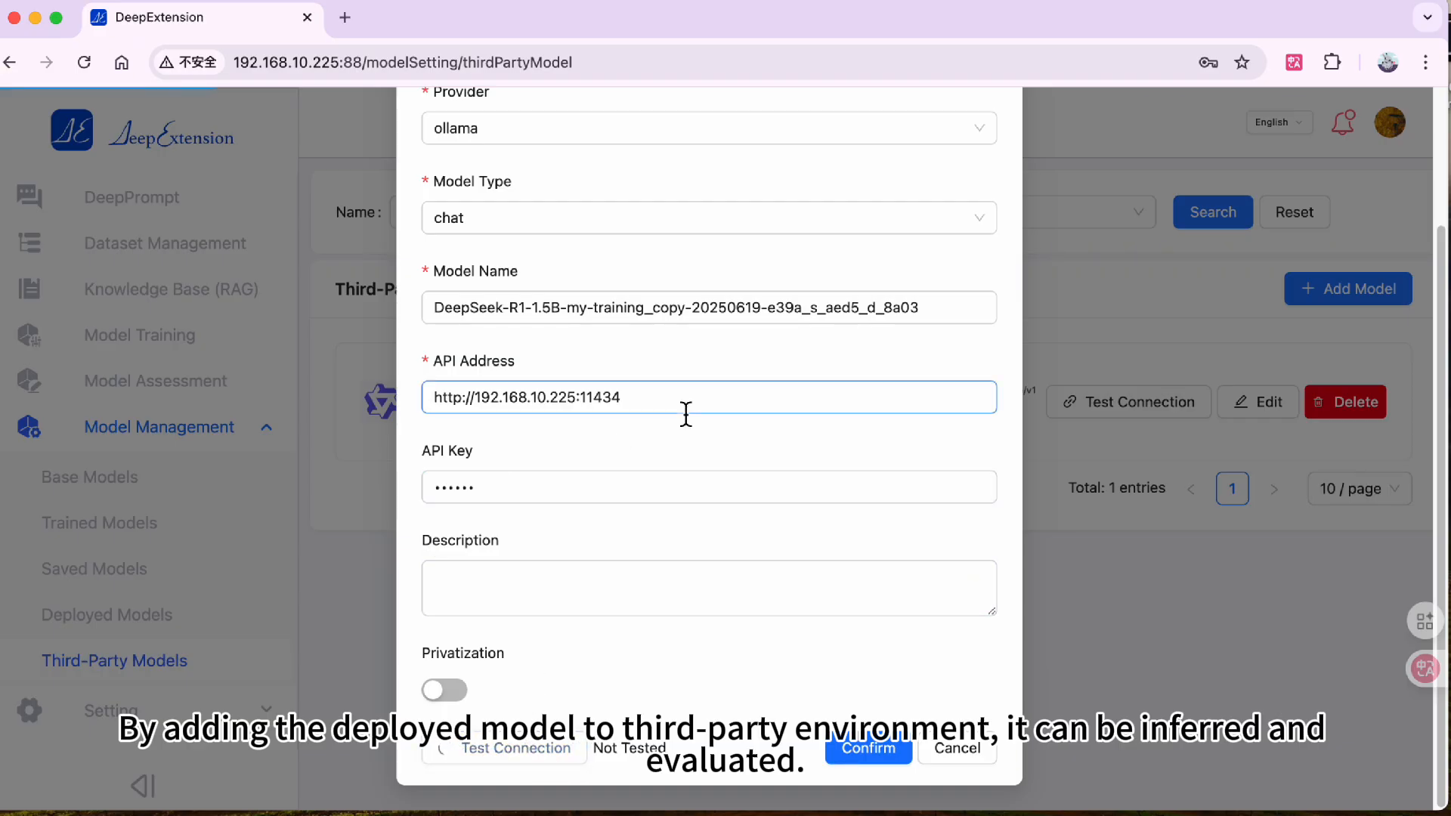
click(671, 325)
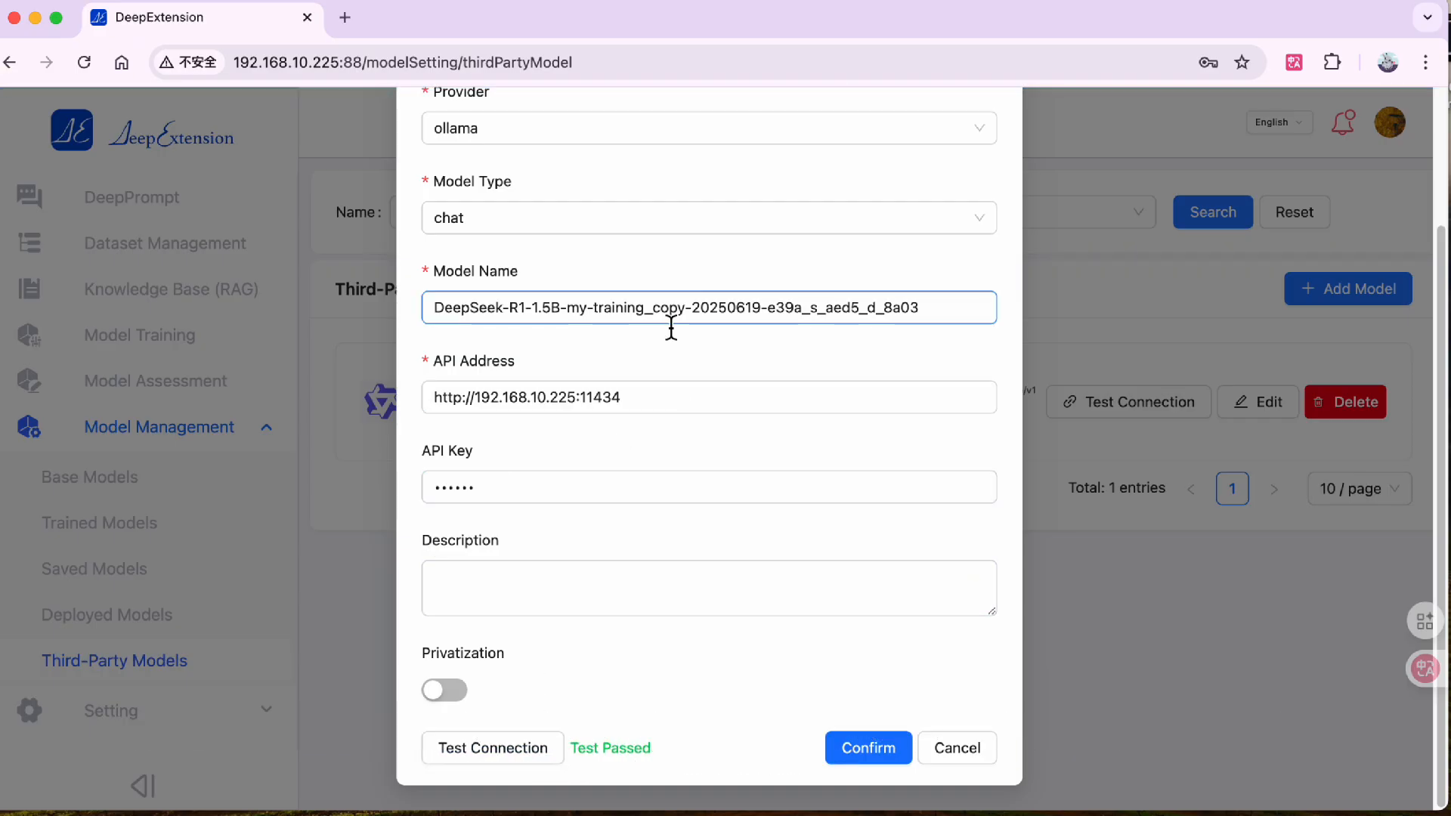
click(881, 756)
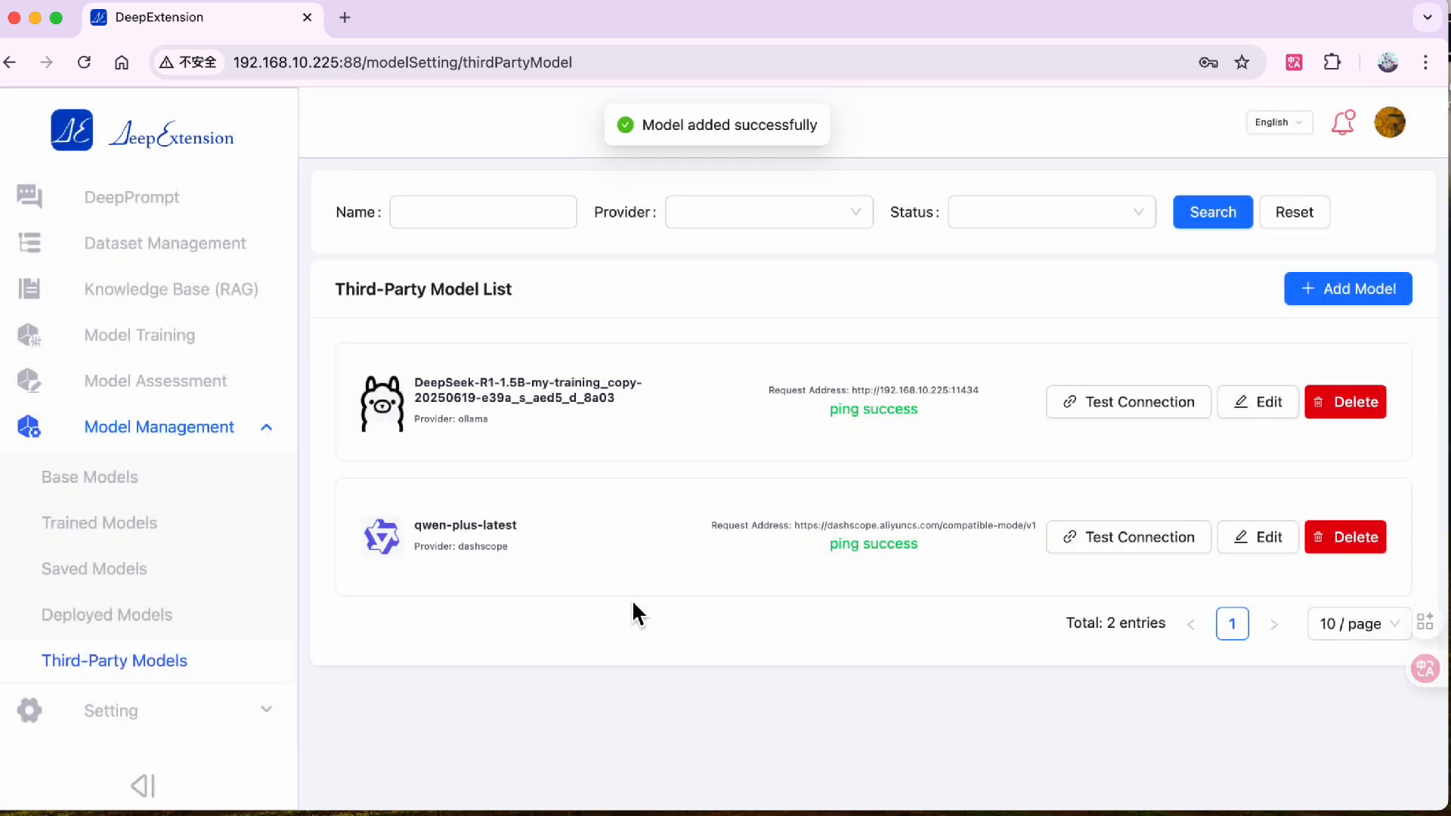
- In DeepPrompt, select the ollama-deployed model and ask it "Who are you?"
click(175, 208)
click(391, 242)
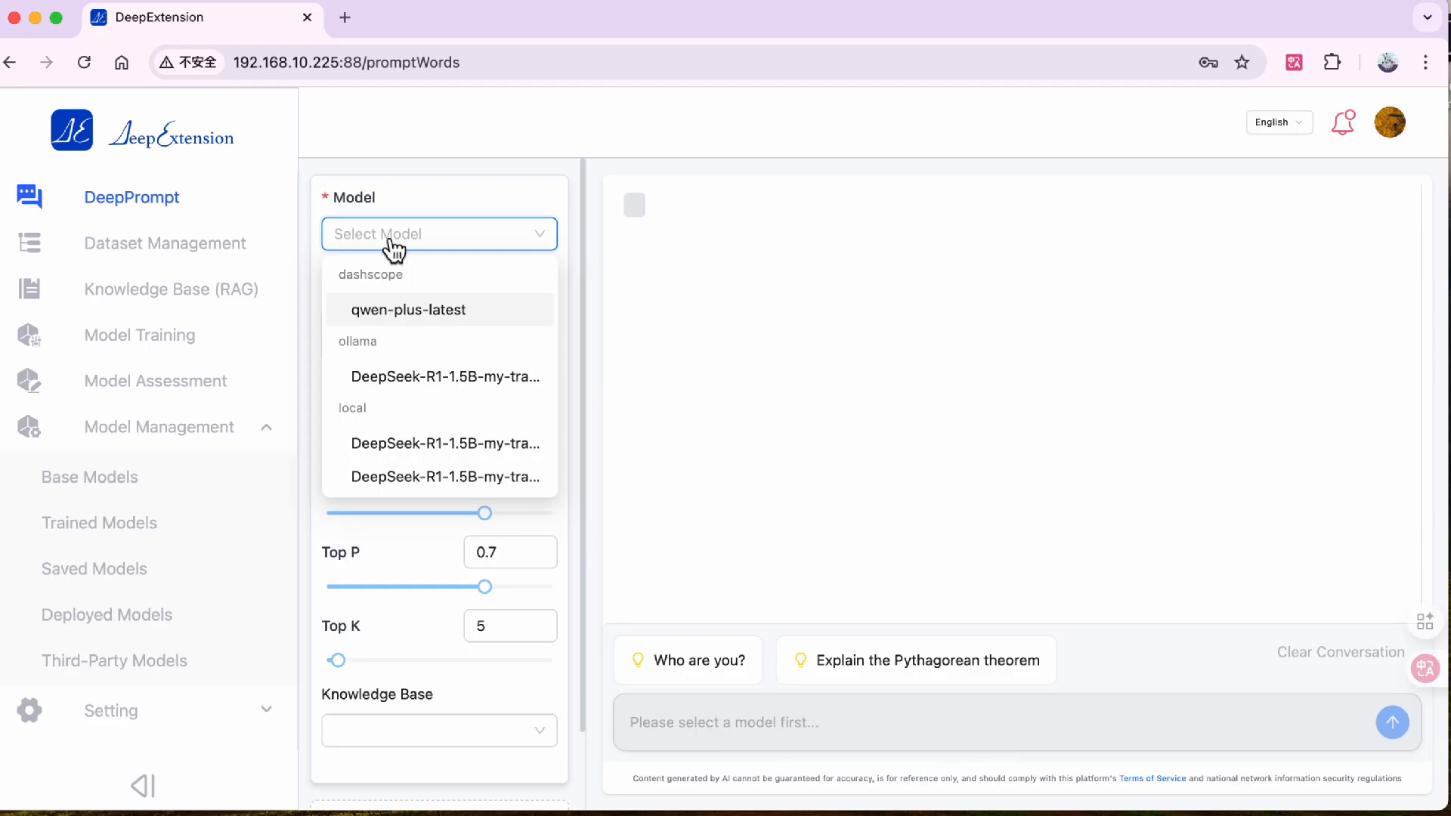
click(399, 378)
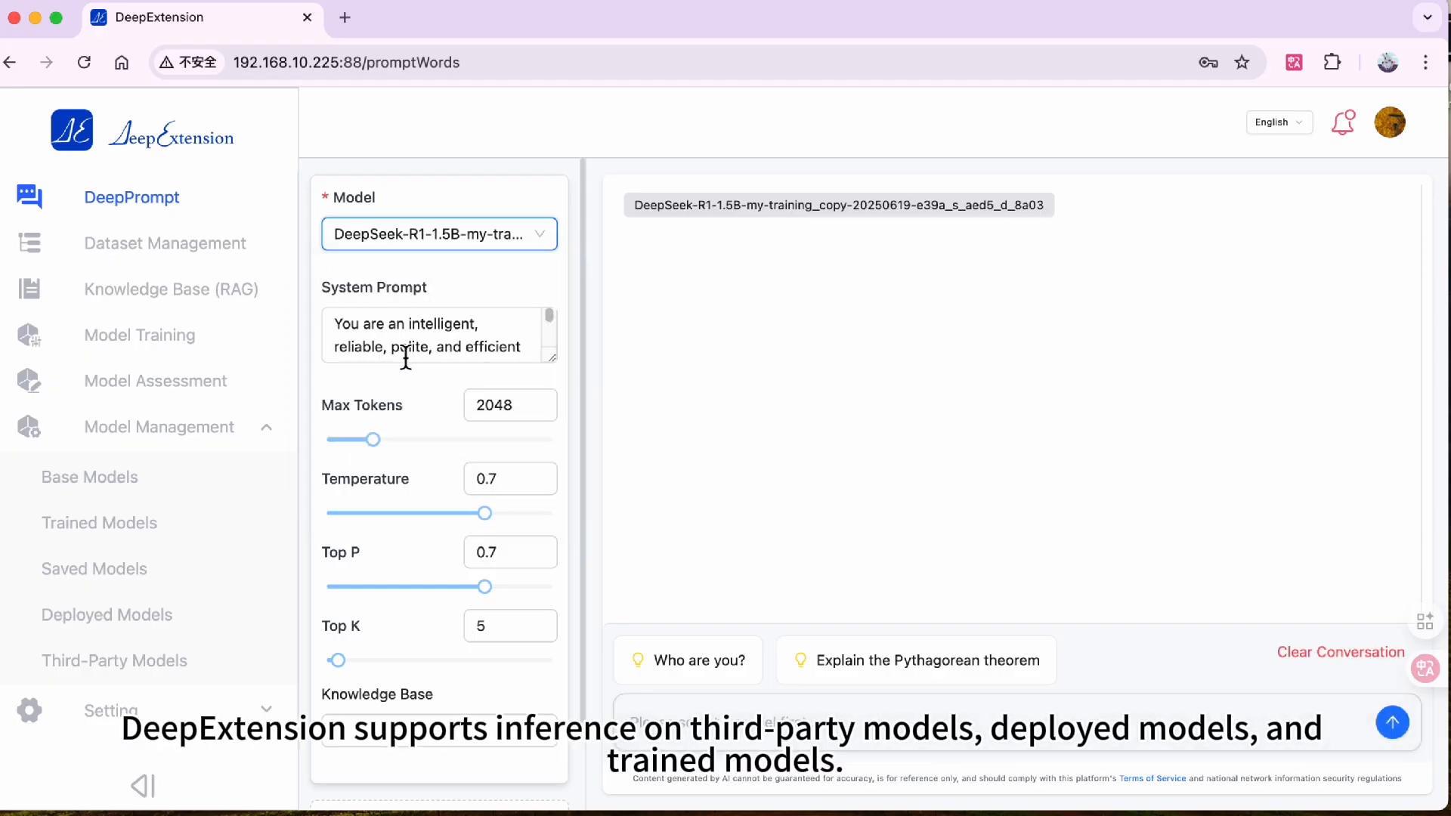
click(737, 671)
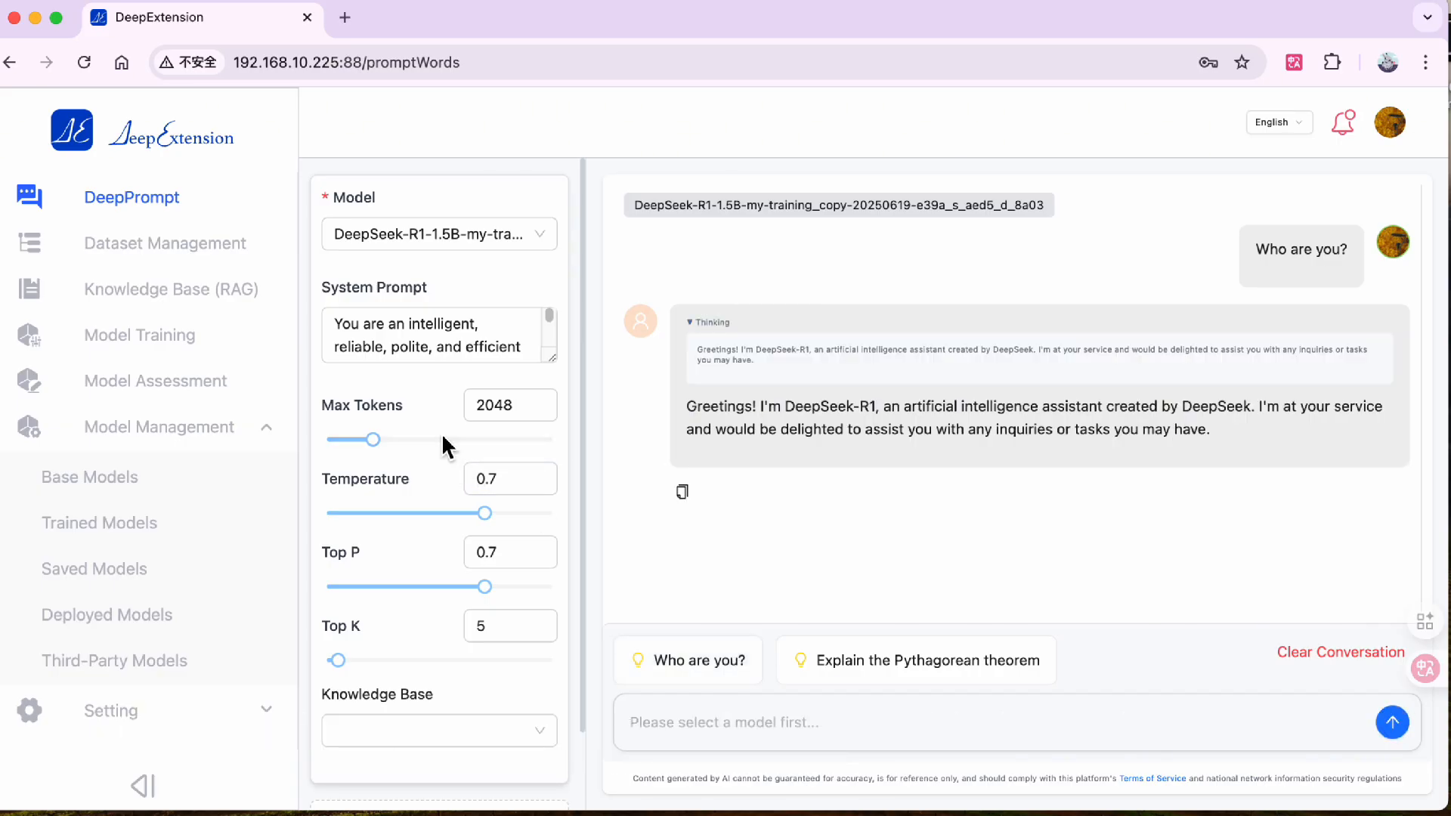
- Start a new evaluation task in Comparison Mode using the gsm8k dataset
click(150, 384)
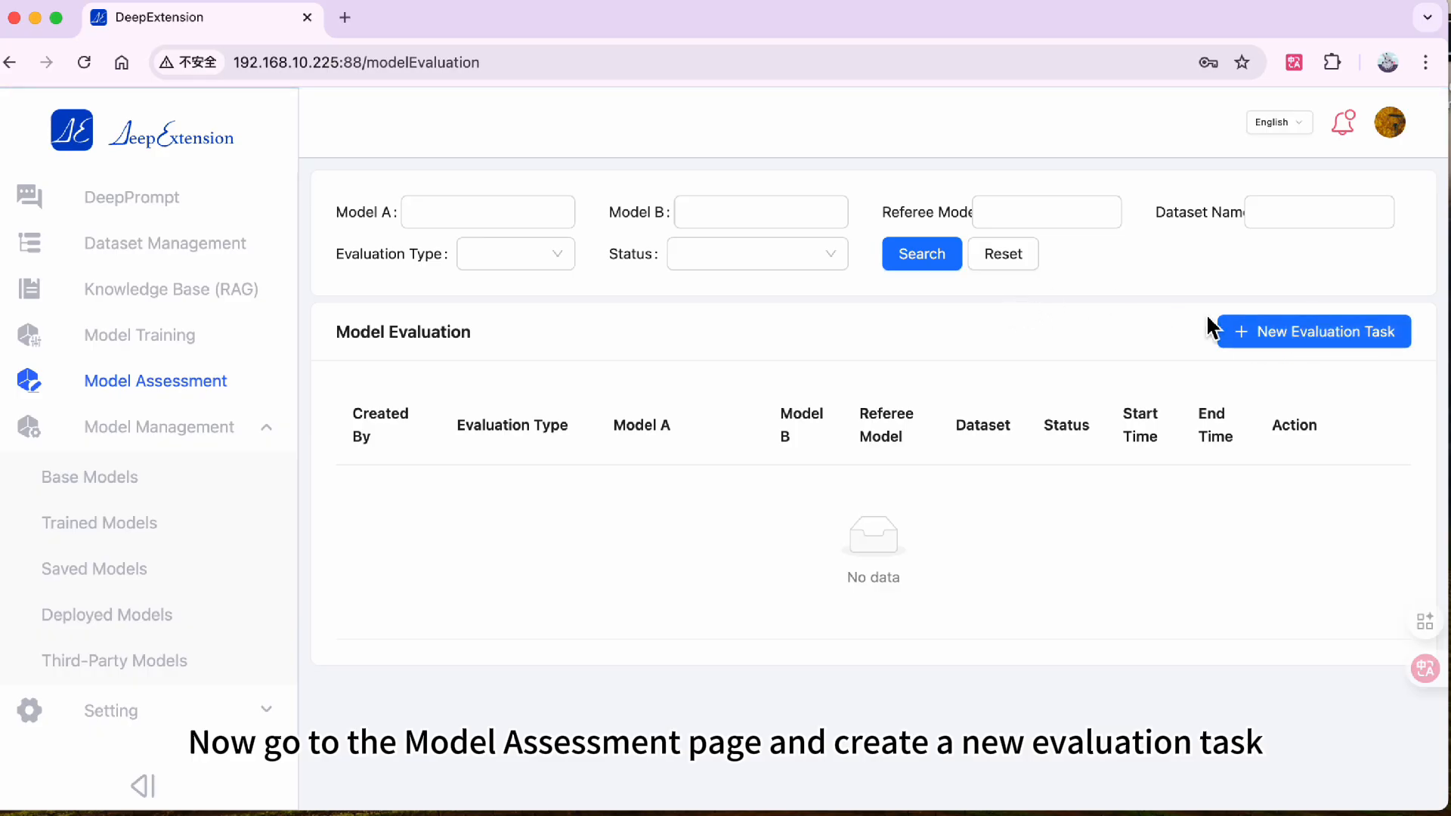
click(1242, 334)
scroll(641, 393, down, 1)
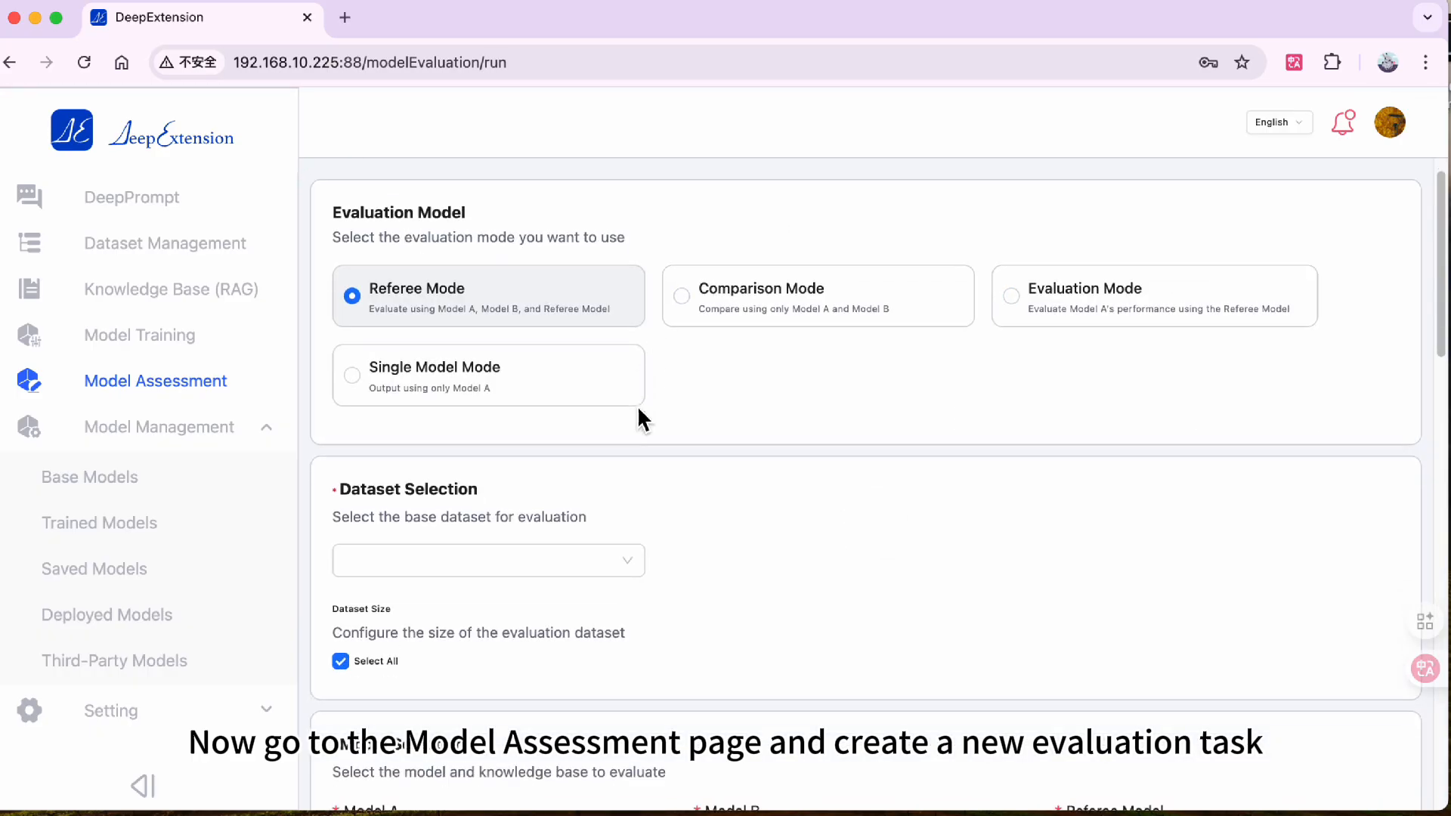
click(787, 293)
scroll(552, 527, down, 1)
click(554, 529)
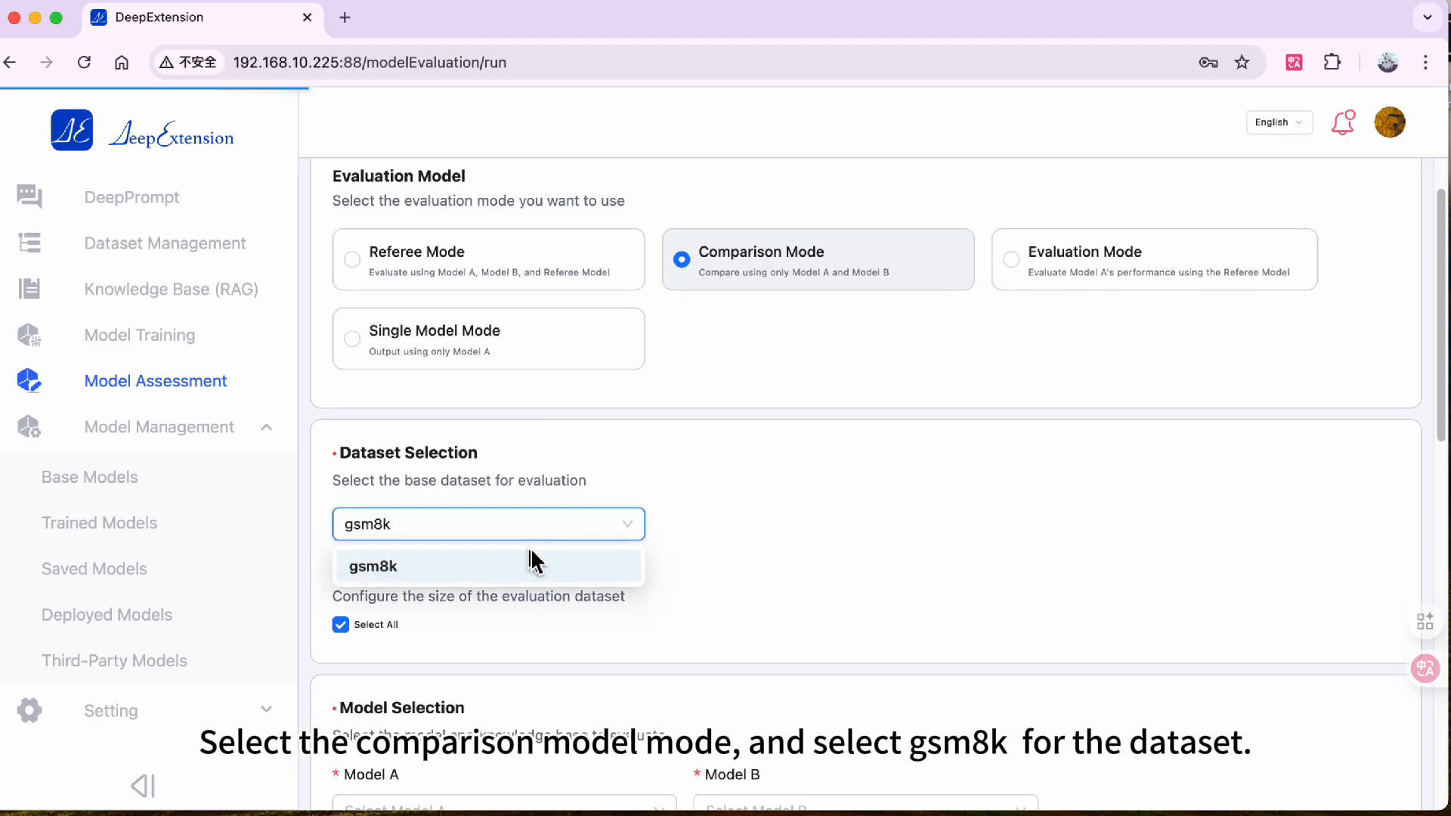
click(532, 564)
- Choose the ollama-deployed DeepSeek model as Model A and qwen-plus-latest as Model B
scroll(534, 512, down, 5)
click(538, 495)
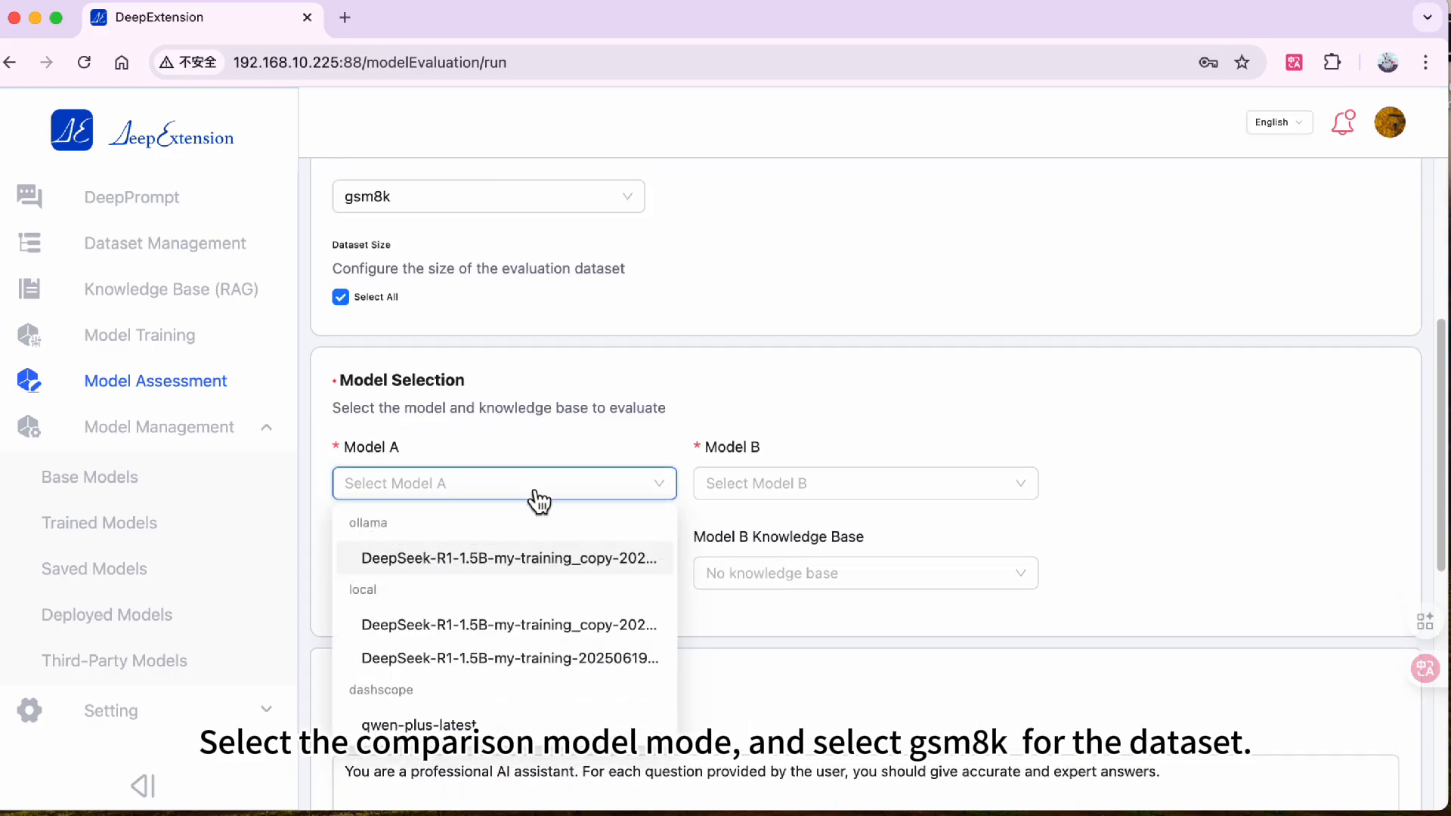
click(531, 558)
click(813, 499)
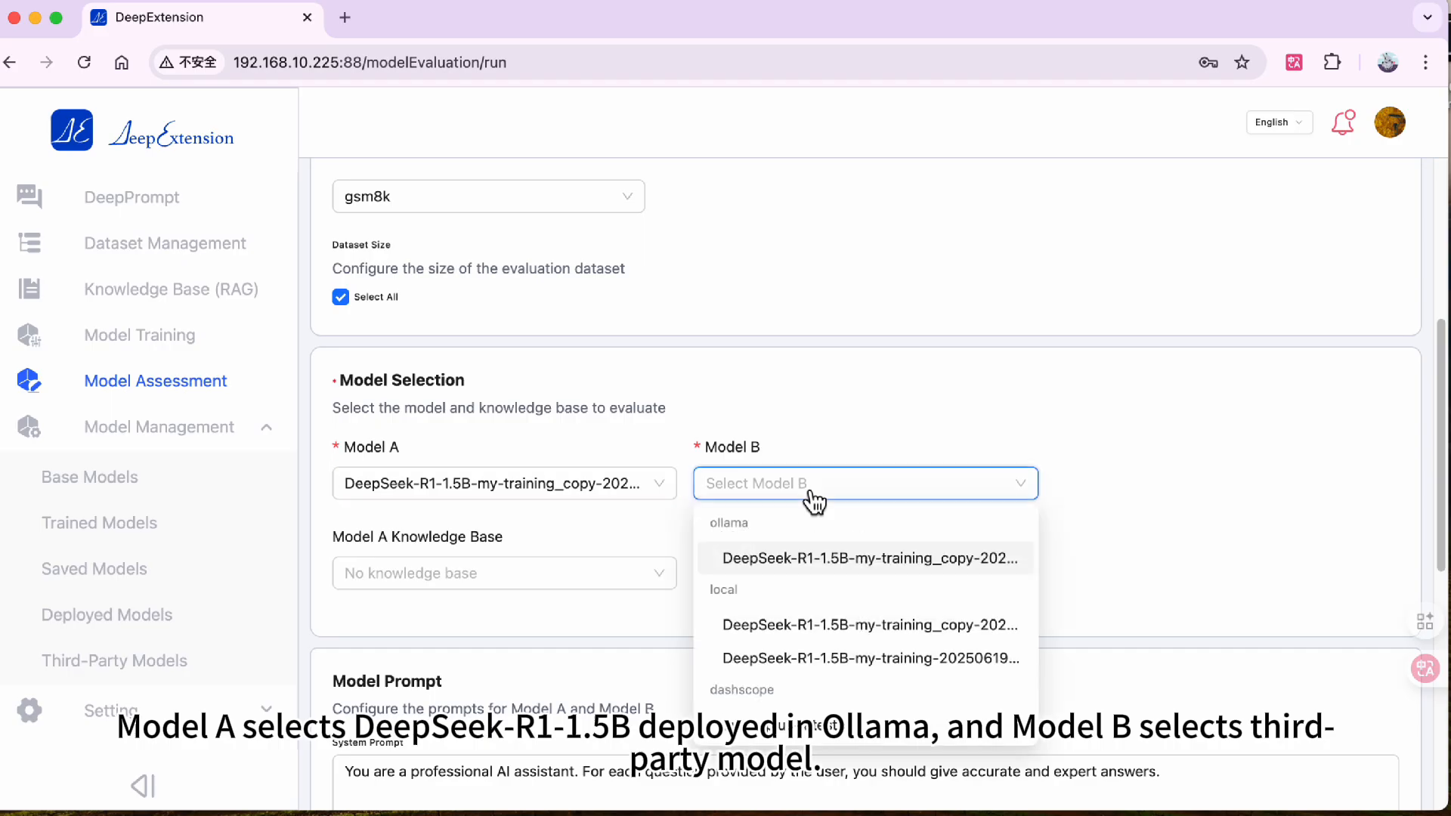
click(801, 737)
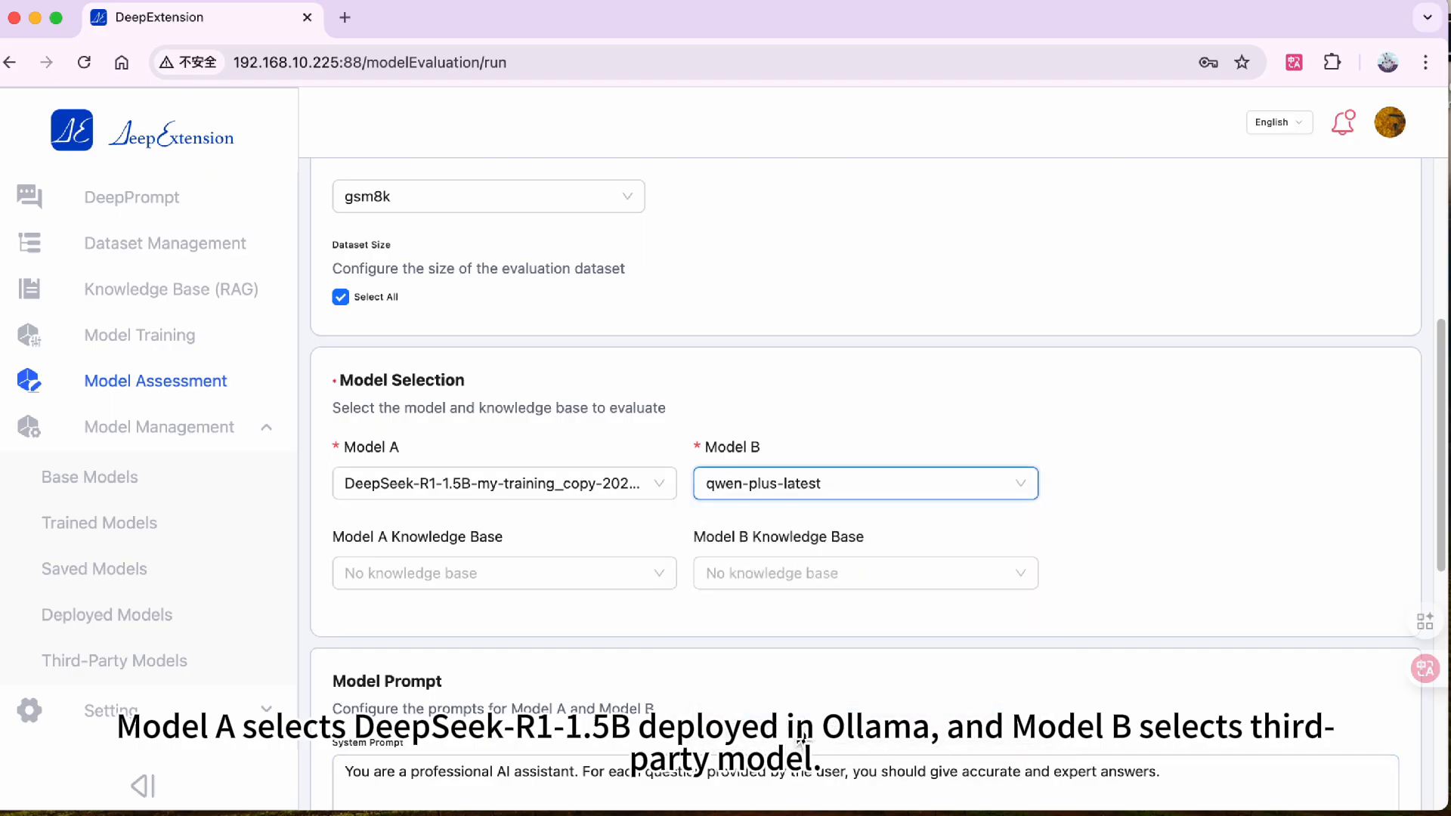
- Insert the dataset's question variable into the user prompt
scroll(673, 654, down, 1)
scroll(684, 642, down, 5)
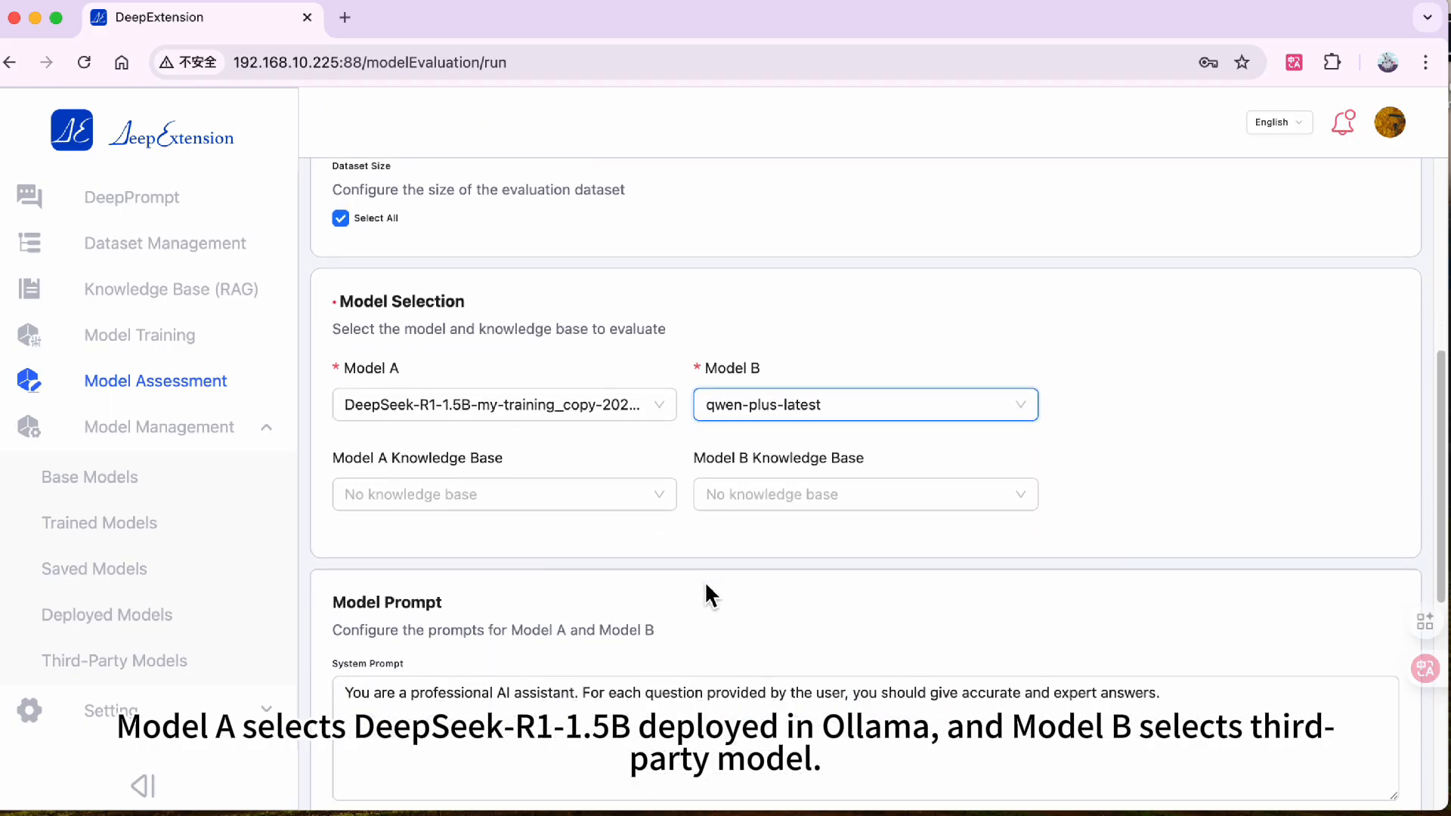
scroll(654, 552, up, 3)
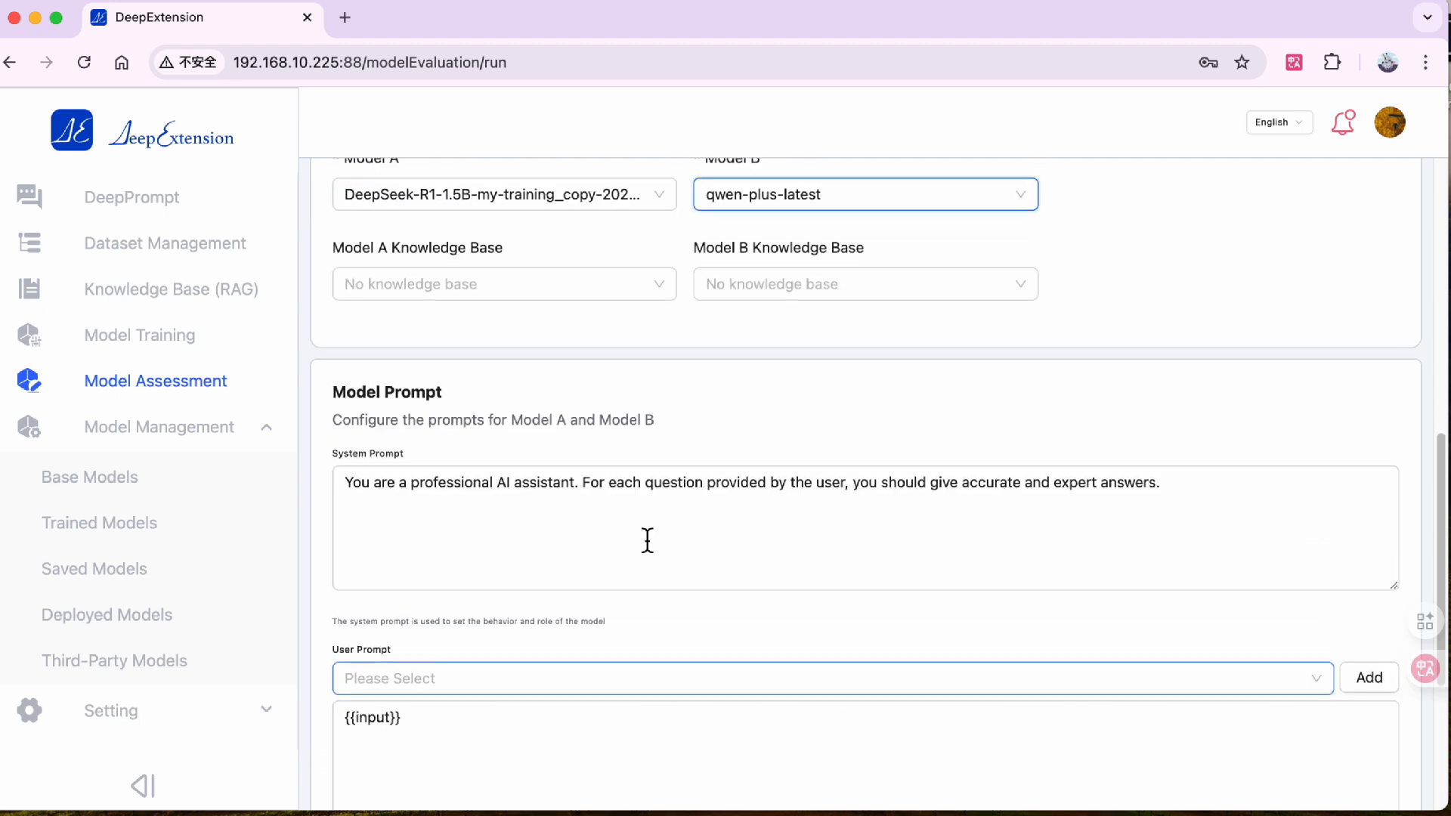
click(1321, 690)
click(940, 722)
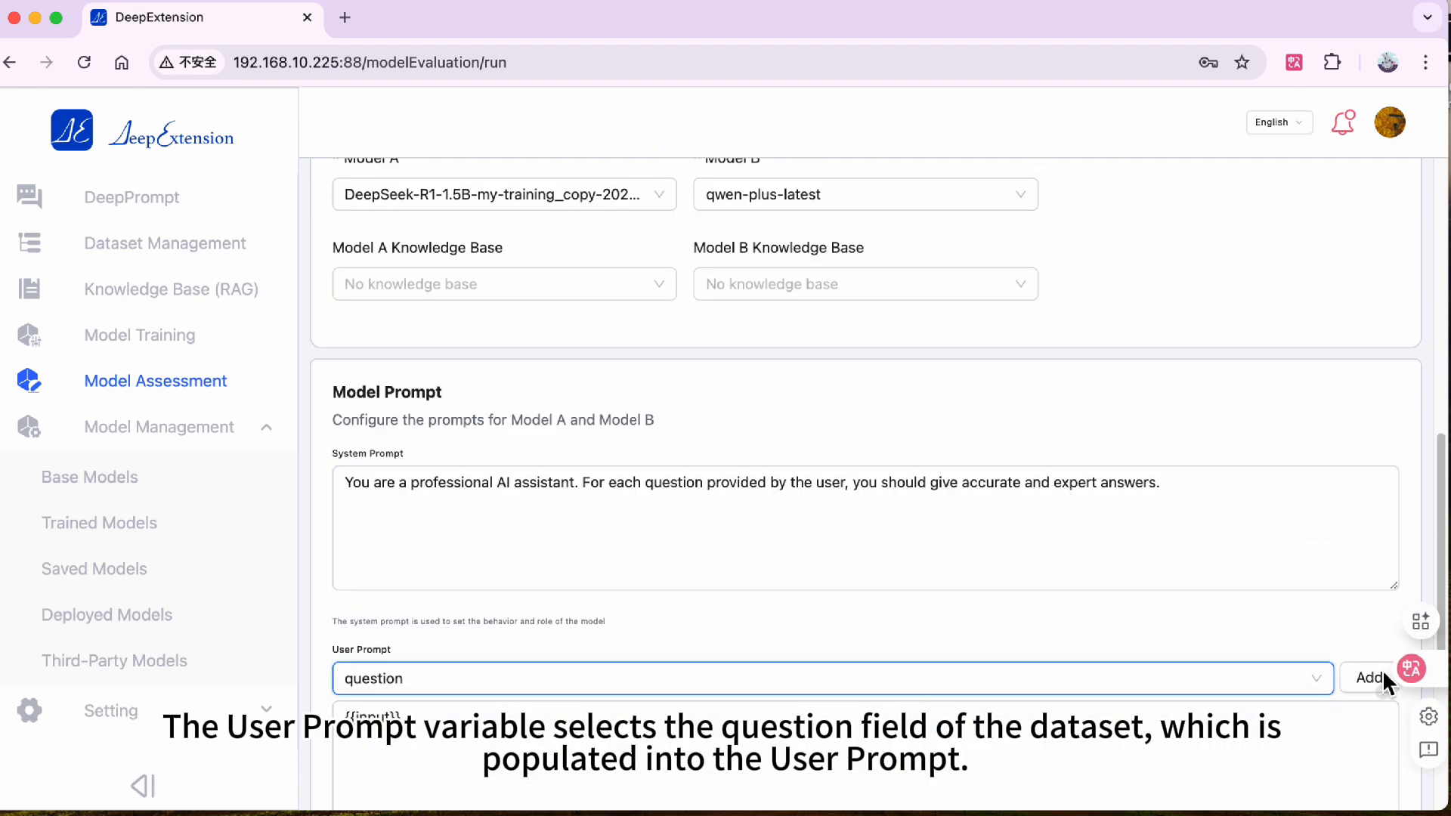
click(1372, 676)
- Set the preview quantity to 2 and preview both models' responses
scroll(564, 566, down, 5)
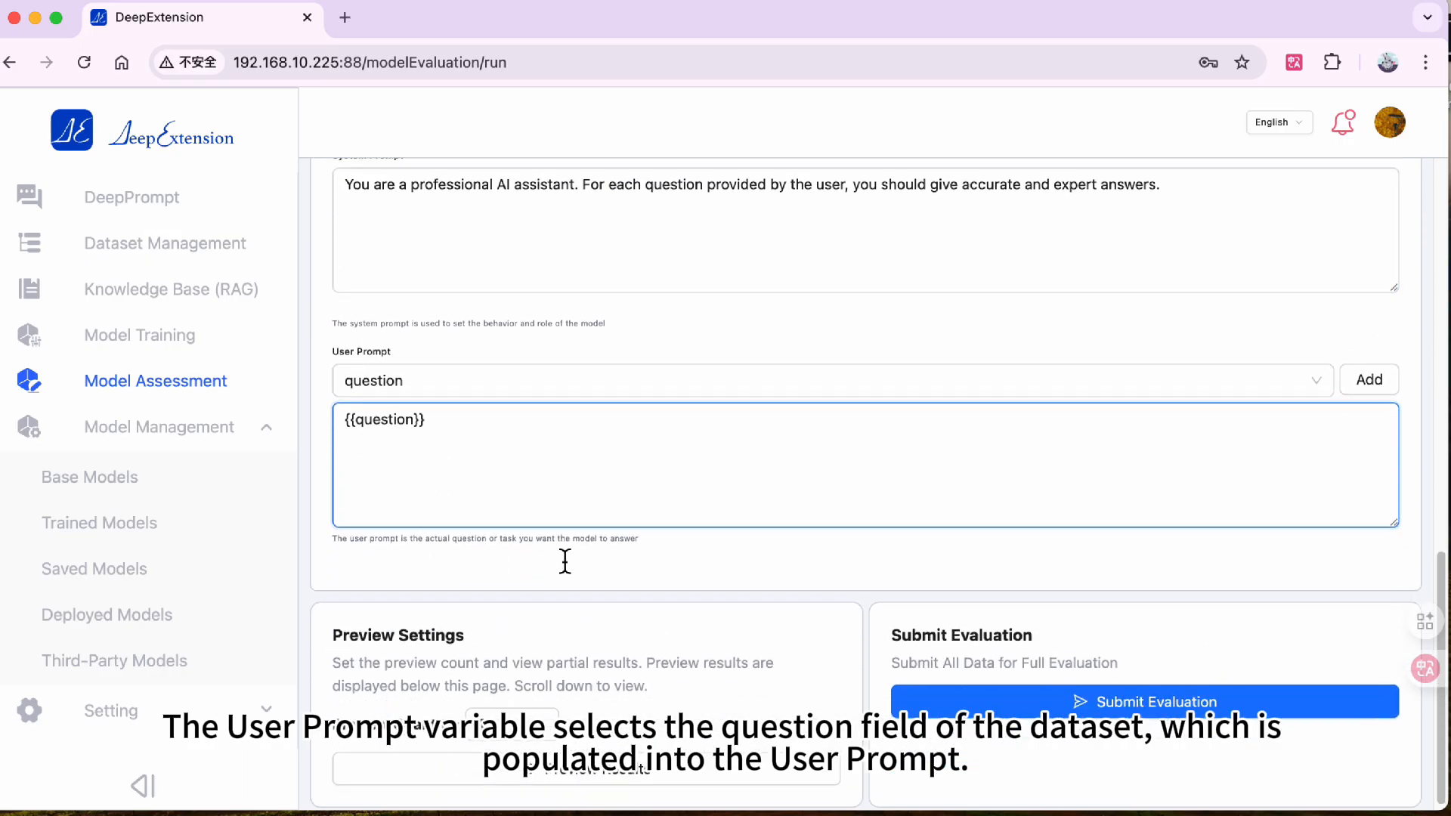
double_click(496, 713)
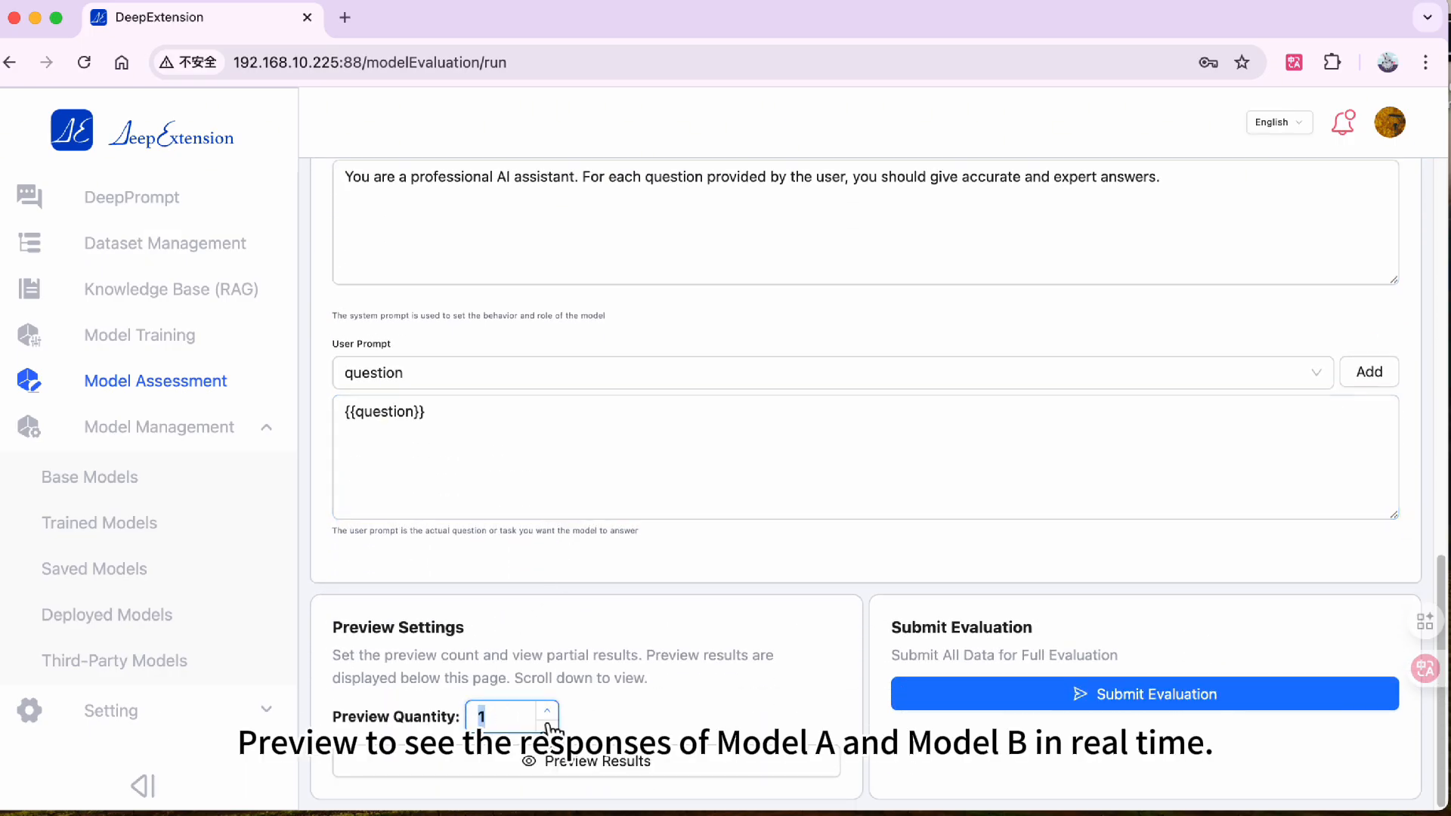
text(2)
click(691, 771)
scroll(691, 606, down, 8)
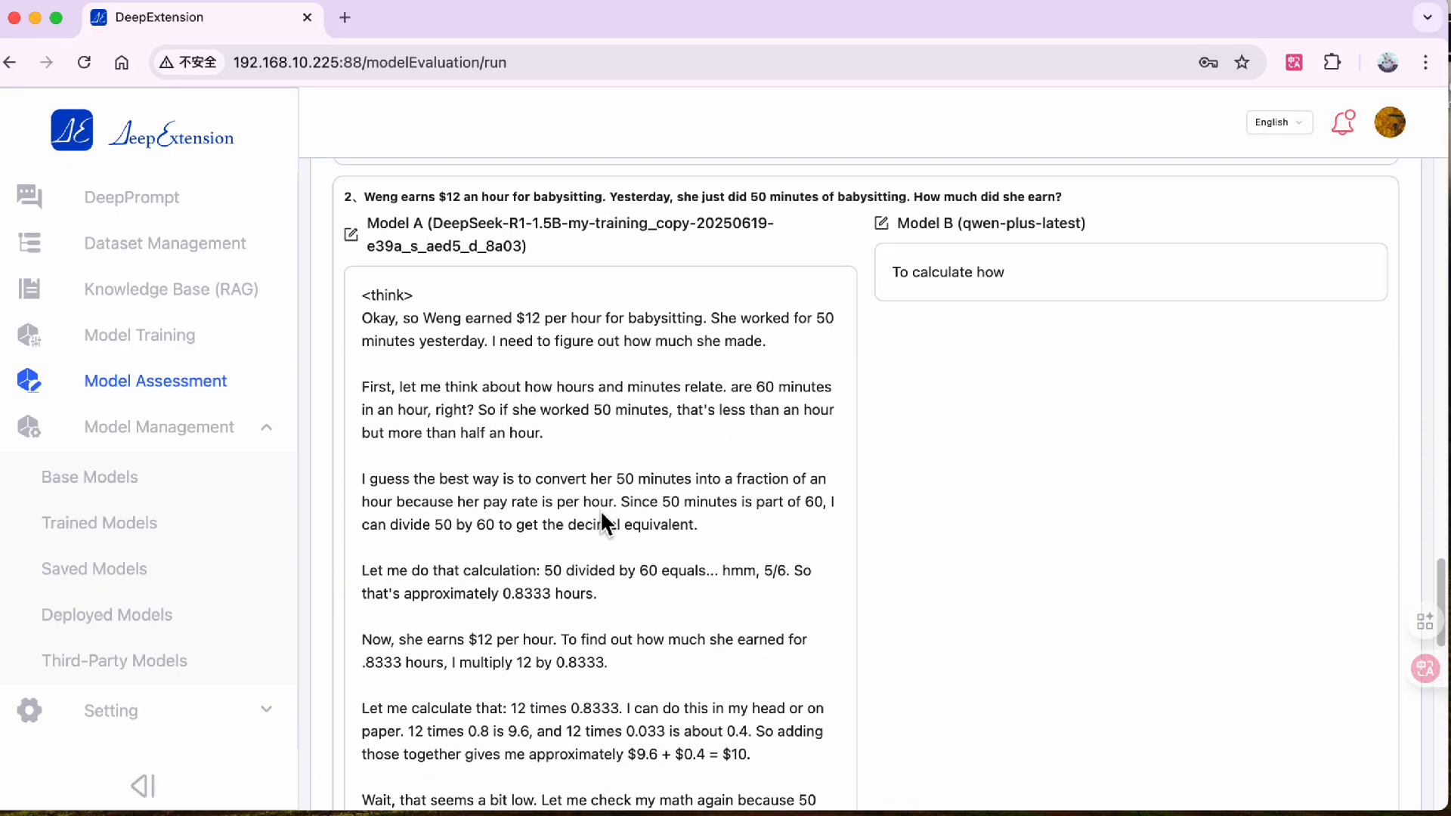
scroll(601, 511, down, 10)
scroll(604, 519, up, 12)
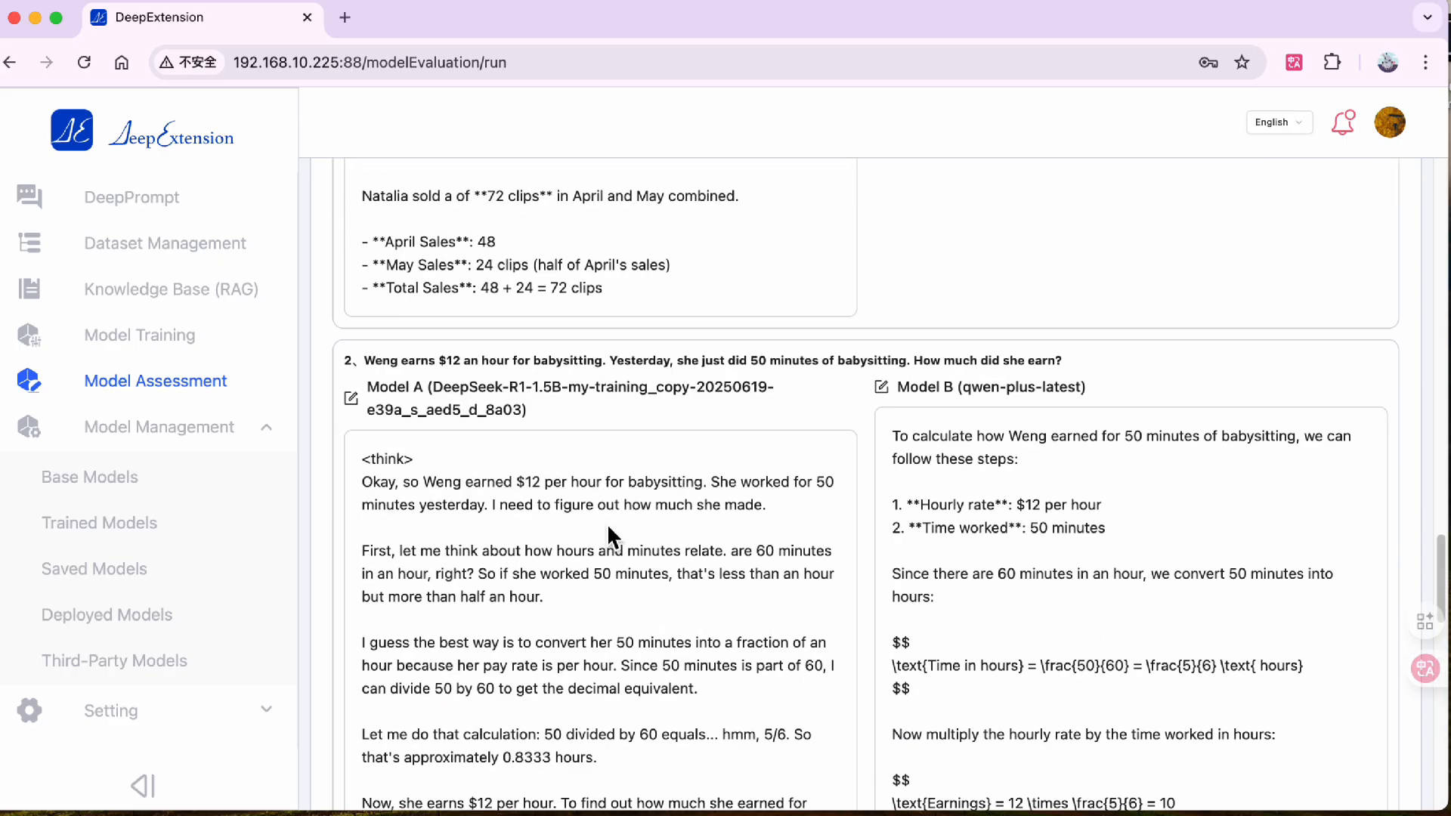
scroll(609, 528, up, 1)
scroll(539, 522, up, 20)
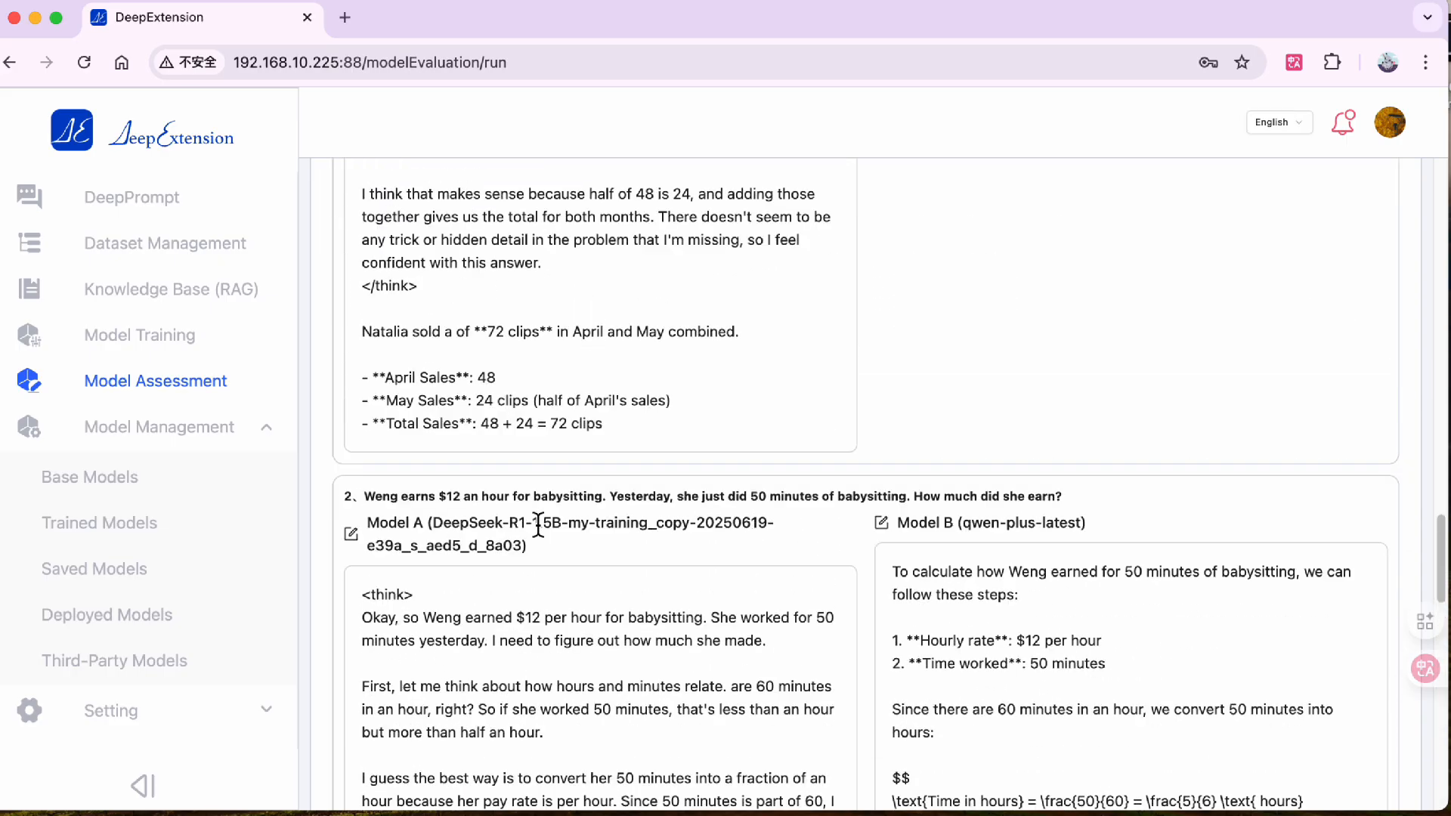
- Limit the evaluation dataset size to 5 items and submit the evaluation
scroll(539, 522, up, 15)
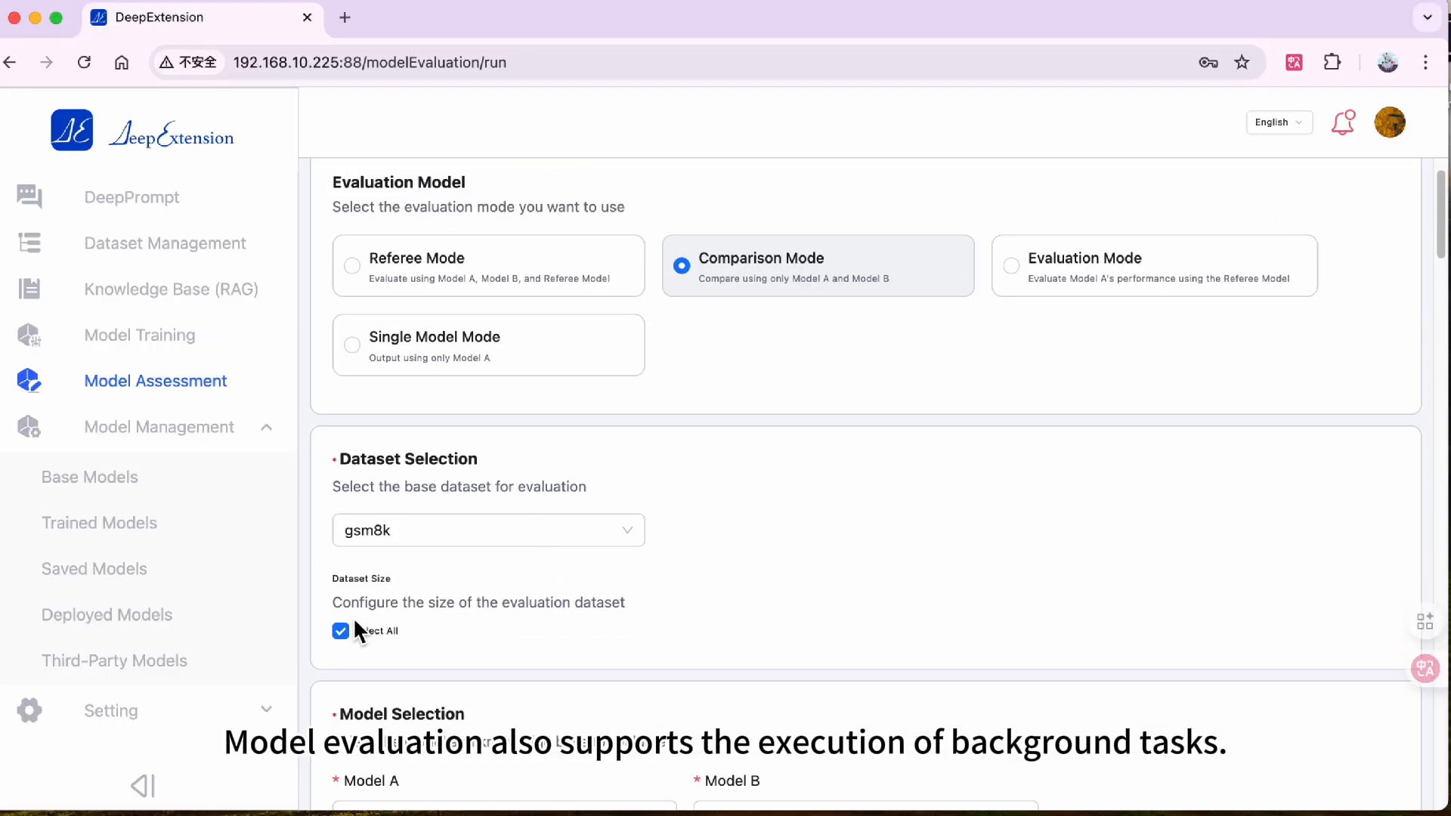
click(340, 631)
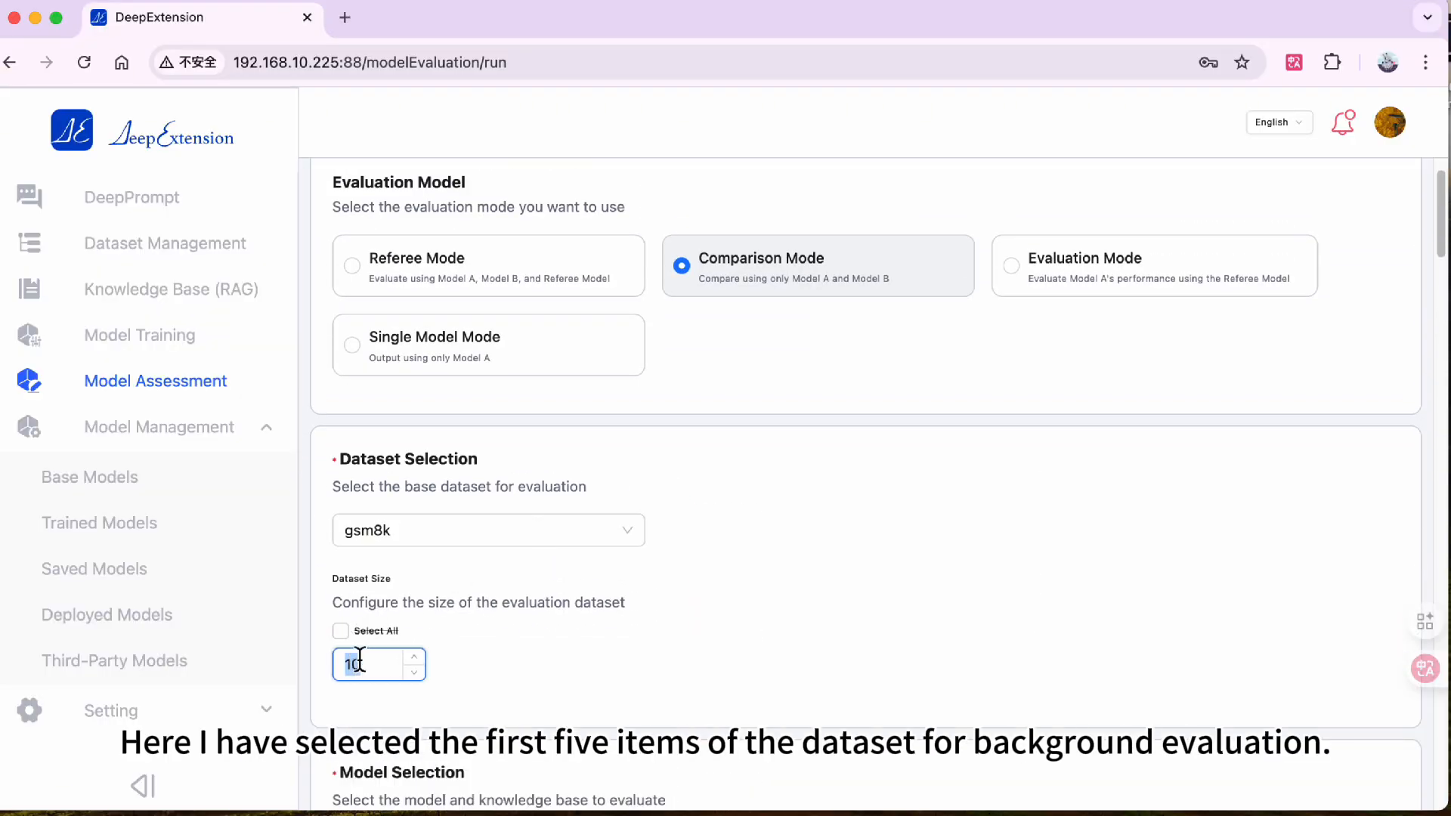
text(5)
scroll(575, 638, down, 12)
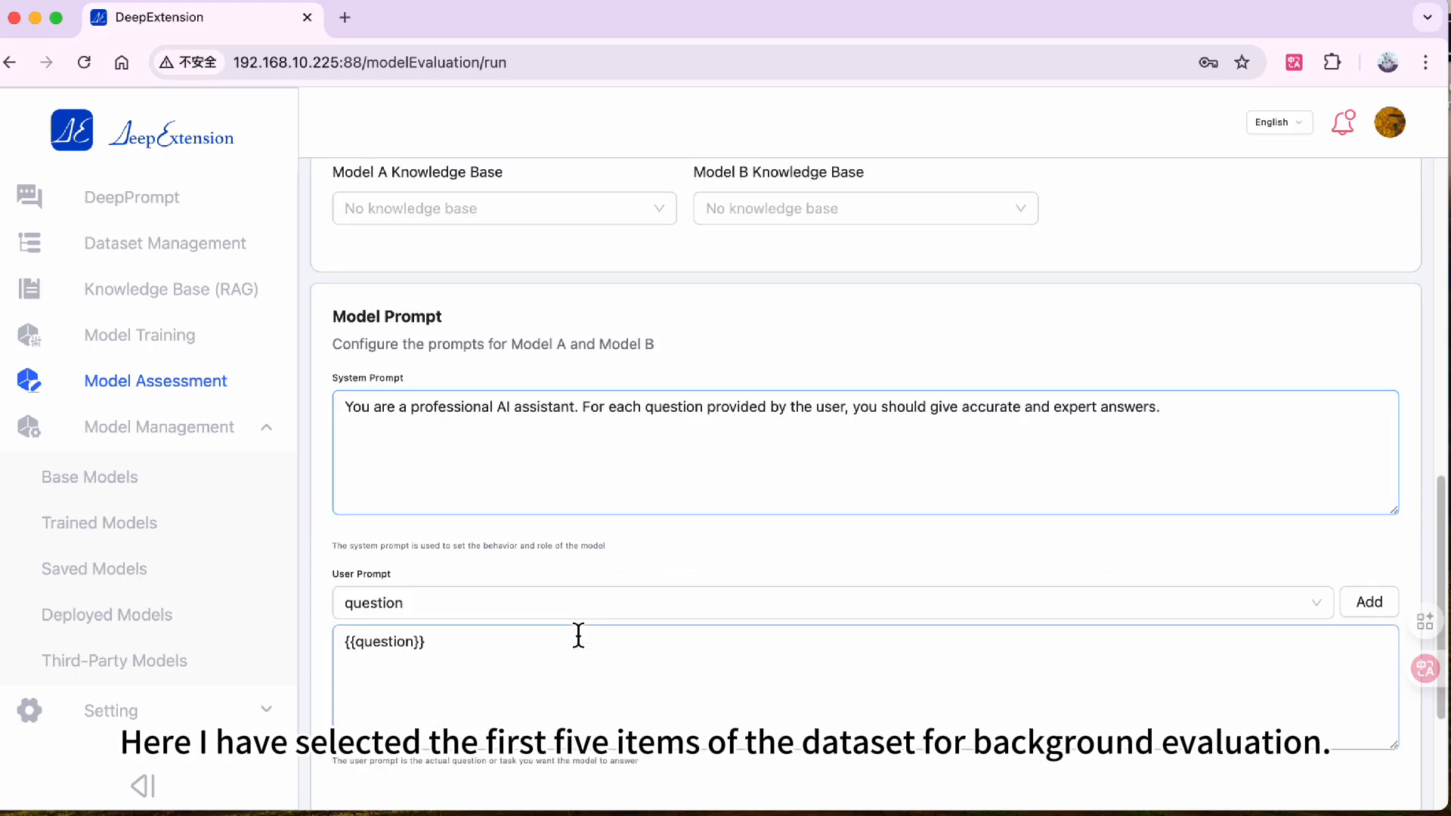
click(949, 706)
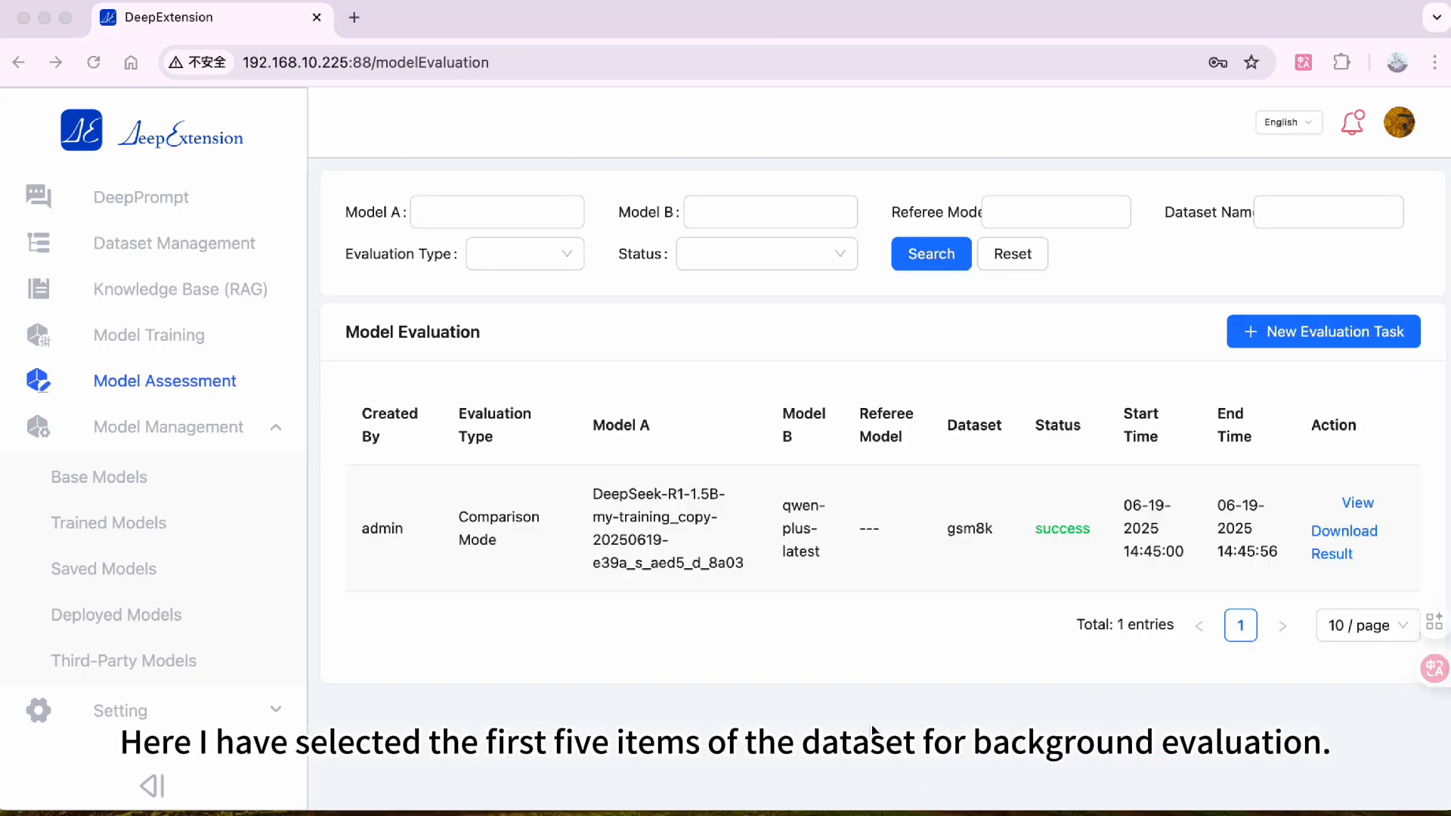
- Open the finished evaluation task and review its parameter details, log content and results
click(1357, 503)
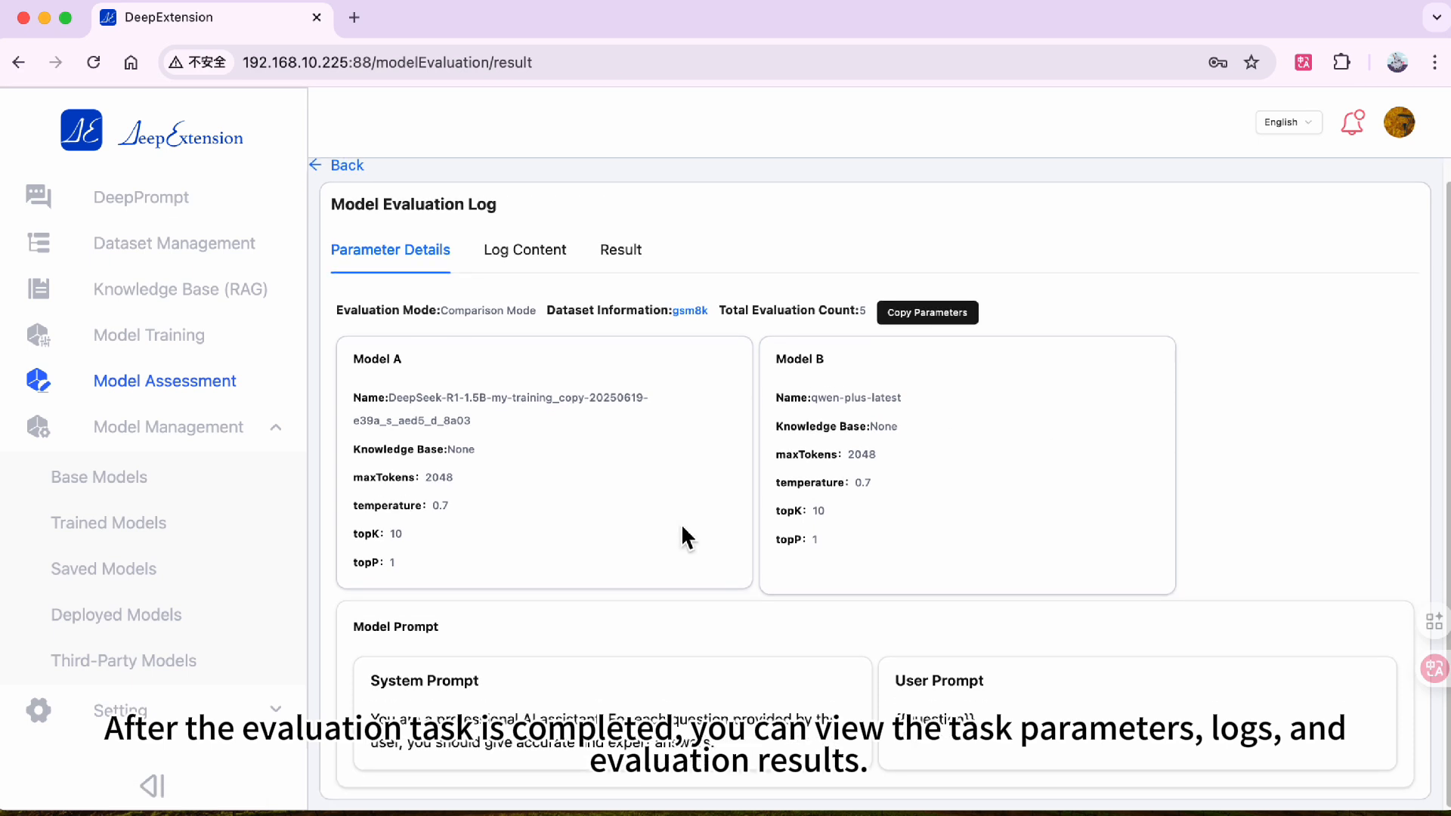
click(543, 257)
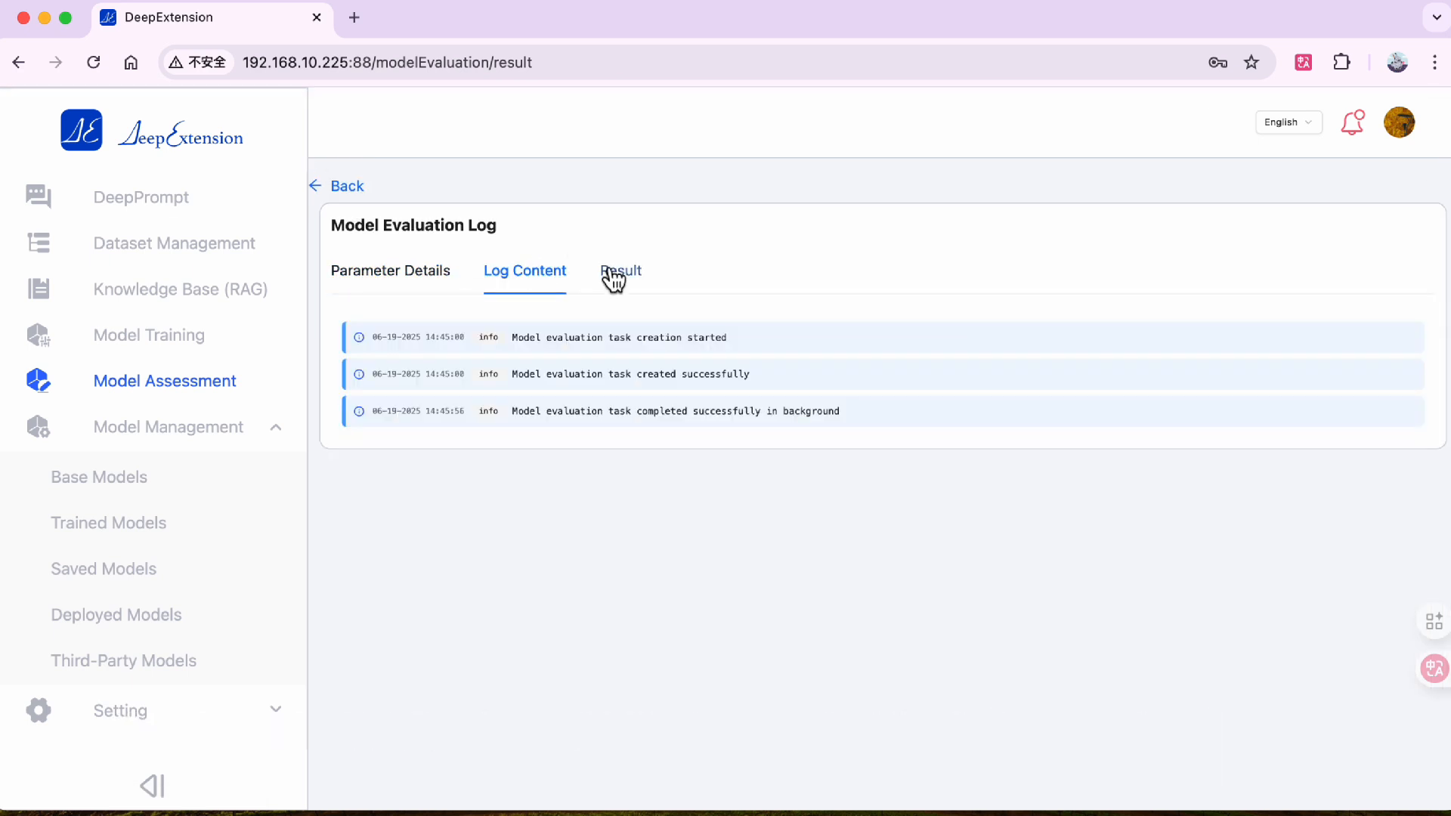
click(610, 276)
click(513, 444)
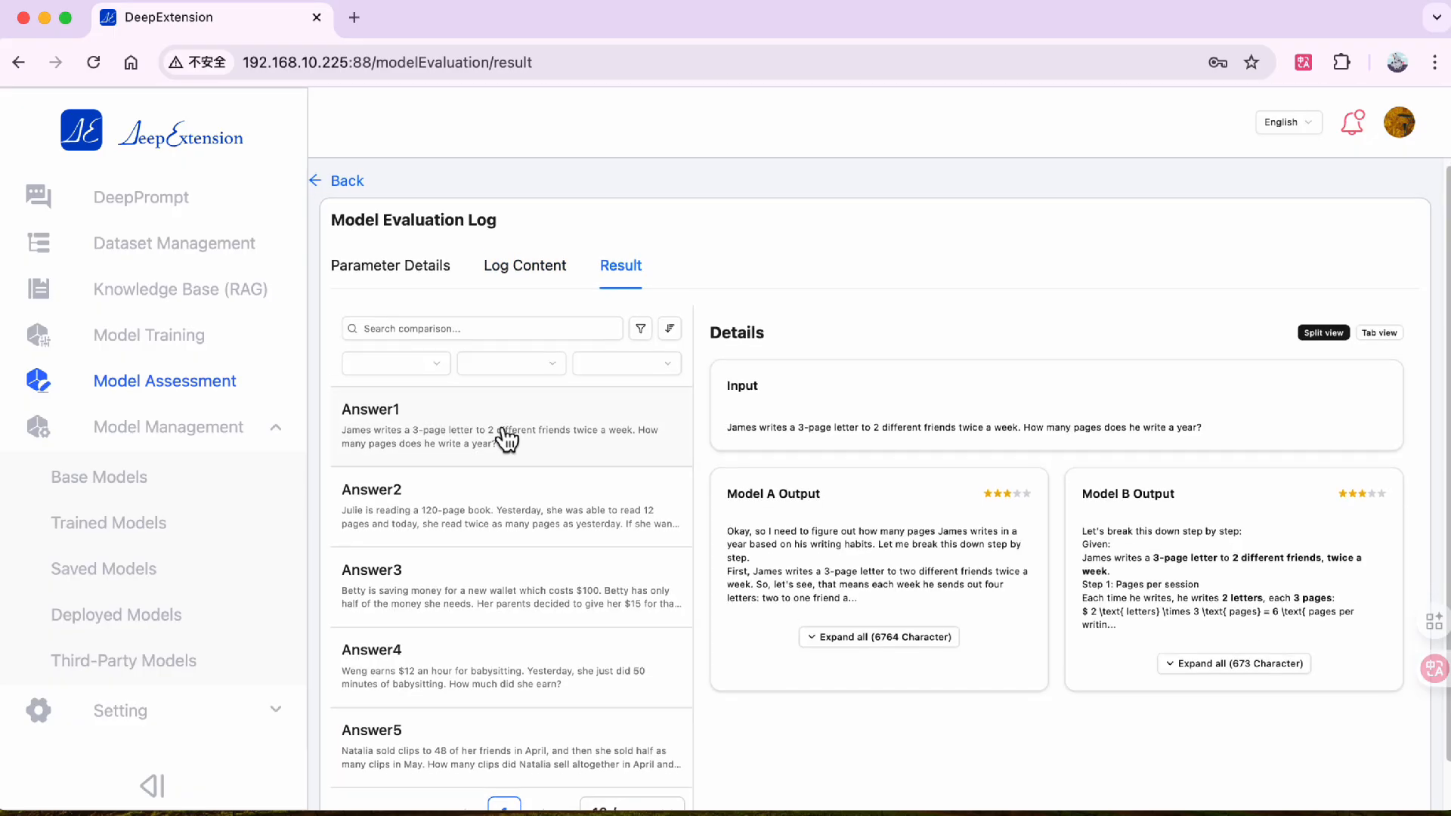
scroll(508, 436, down, 1)
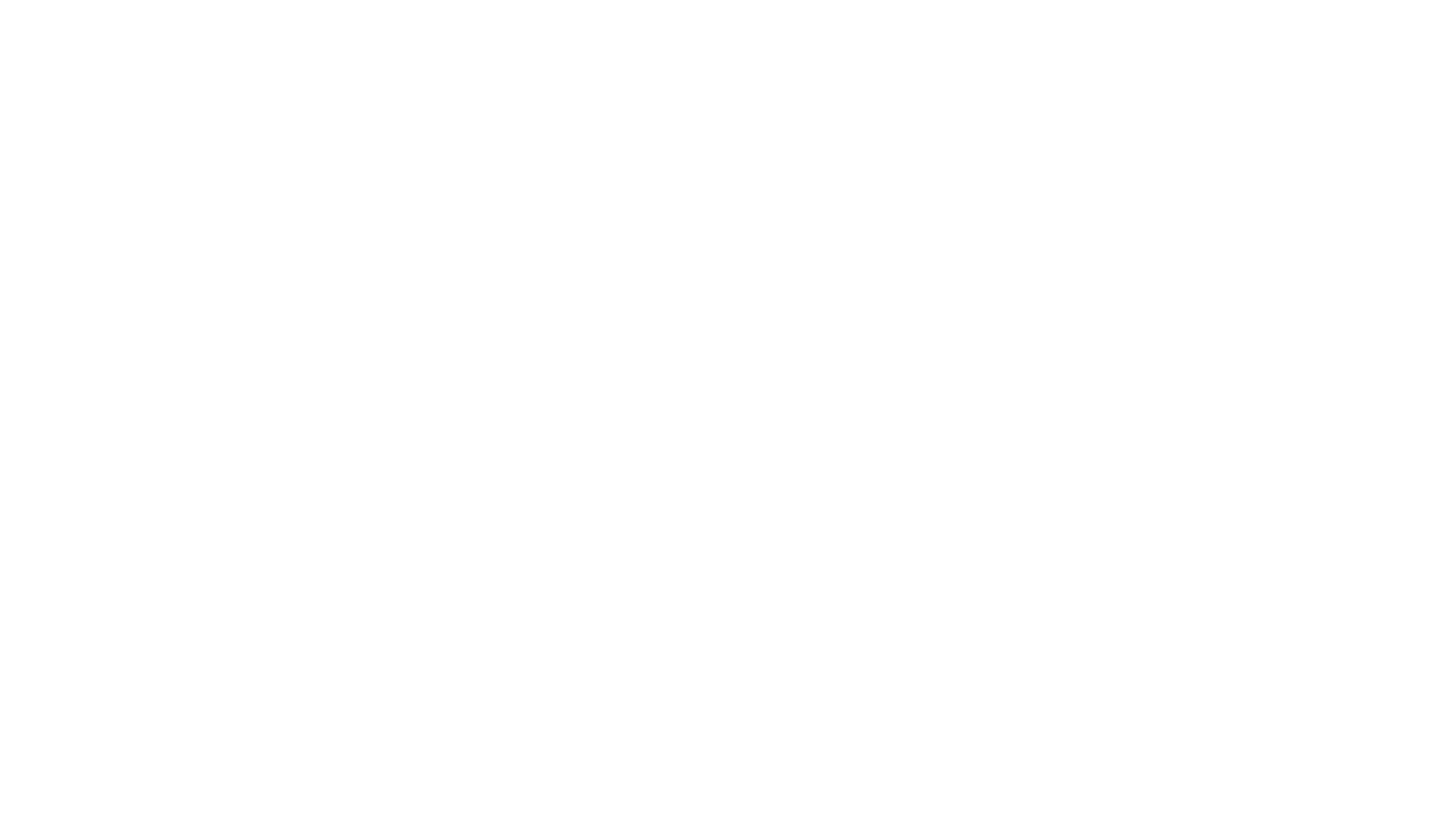